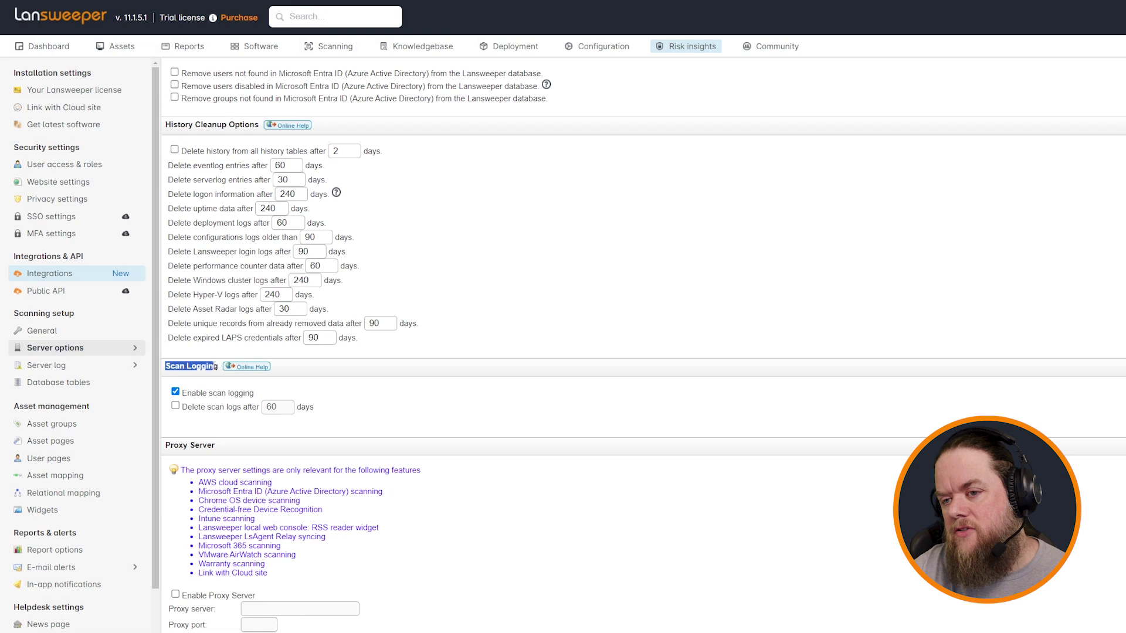
# Step: Review the scan logging setting and the cleanup options on the server options page
pyautogui.doubleClick(215, 394)
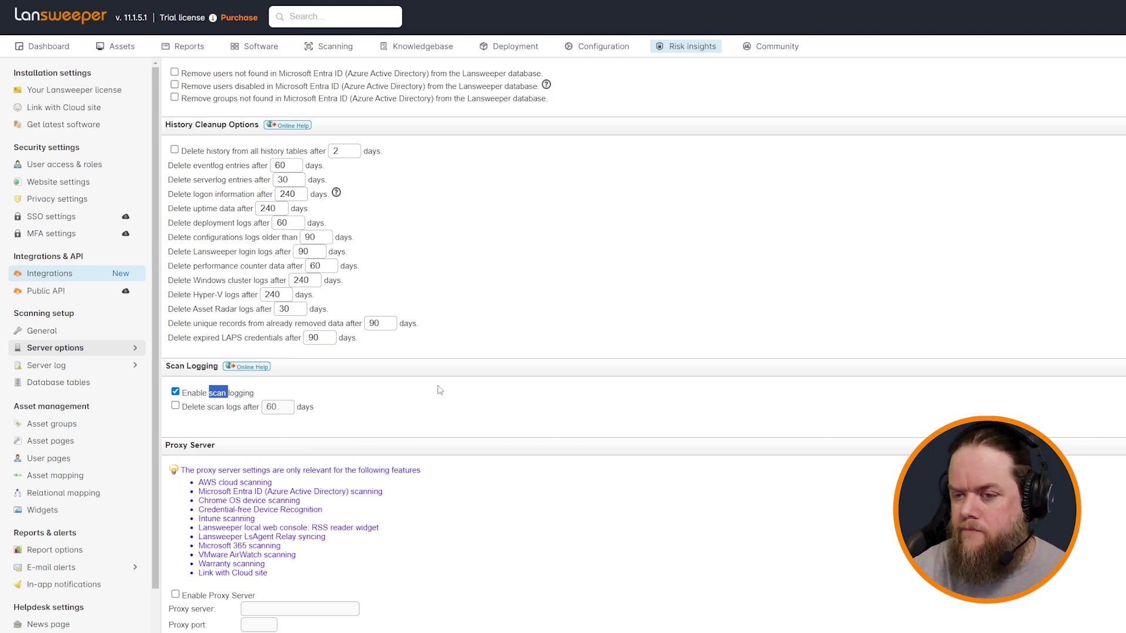
pyautogui.click(604, 309)
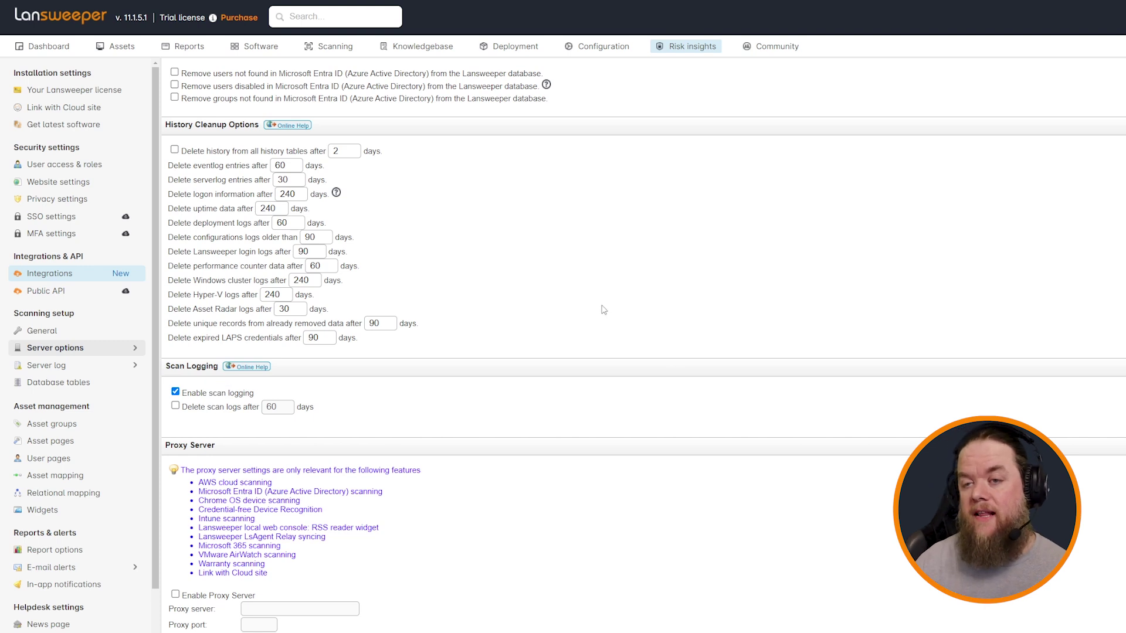
pyautogui.scroll(8, 604, 310)
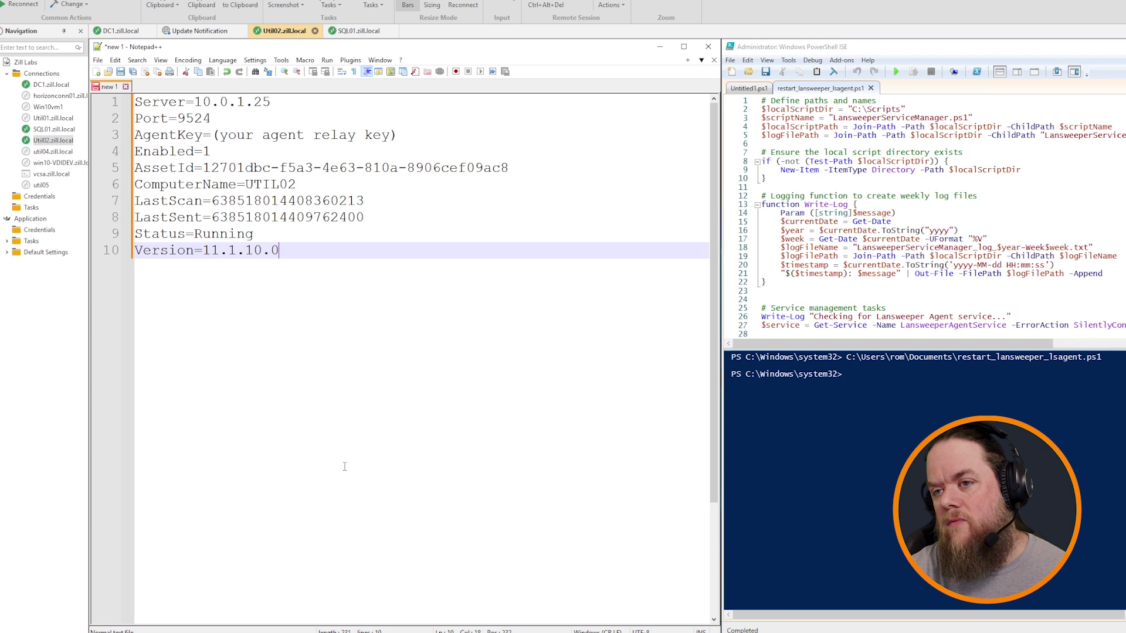
# Step: Examine the LsAgent configuration lines in Notepad++, focusing on the Server address, and undo any accidental edit to it
pyautogui.moveTo(280, 250); pyautogui.dragTo(121, 108)
pyautogui.click(220, 174)
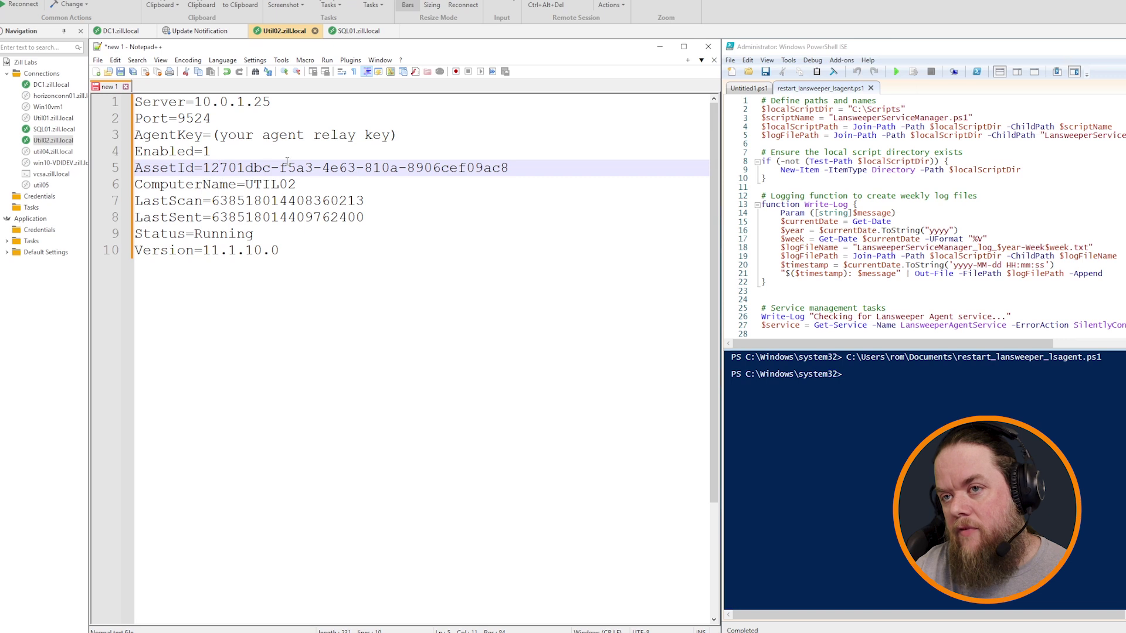
pyautogui.doubleClick(226, 104)
pyautogui.click(299, 101)
pyautogui.moveTo(299, 101); pyautogui.dragTo(197, 103)
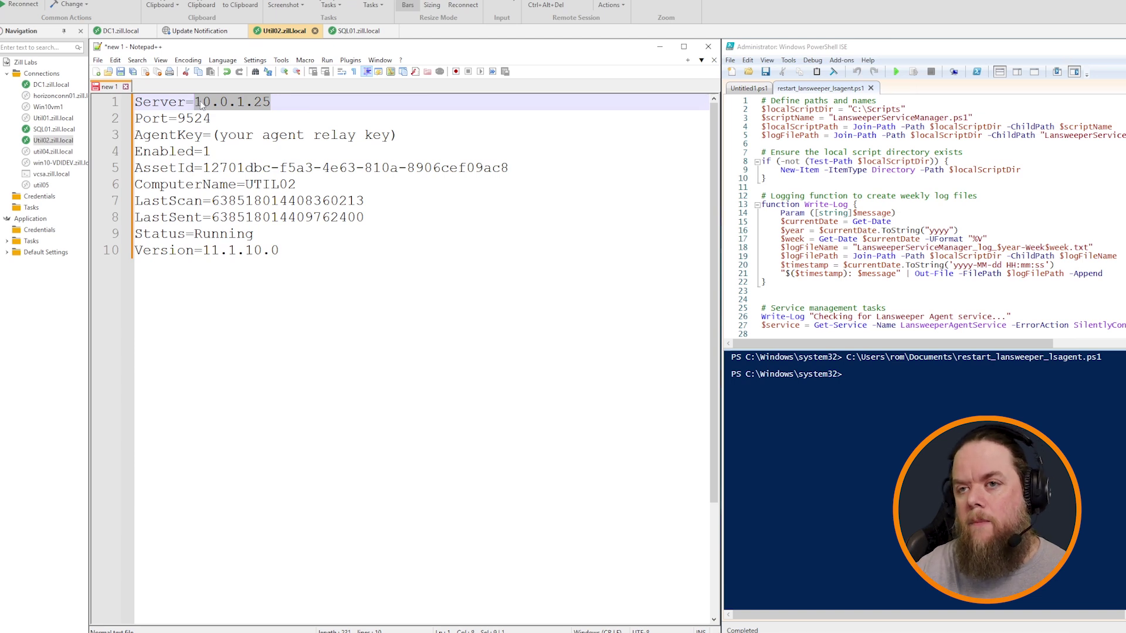
pyautogui.press('Return')
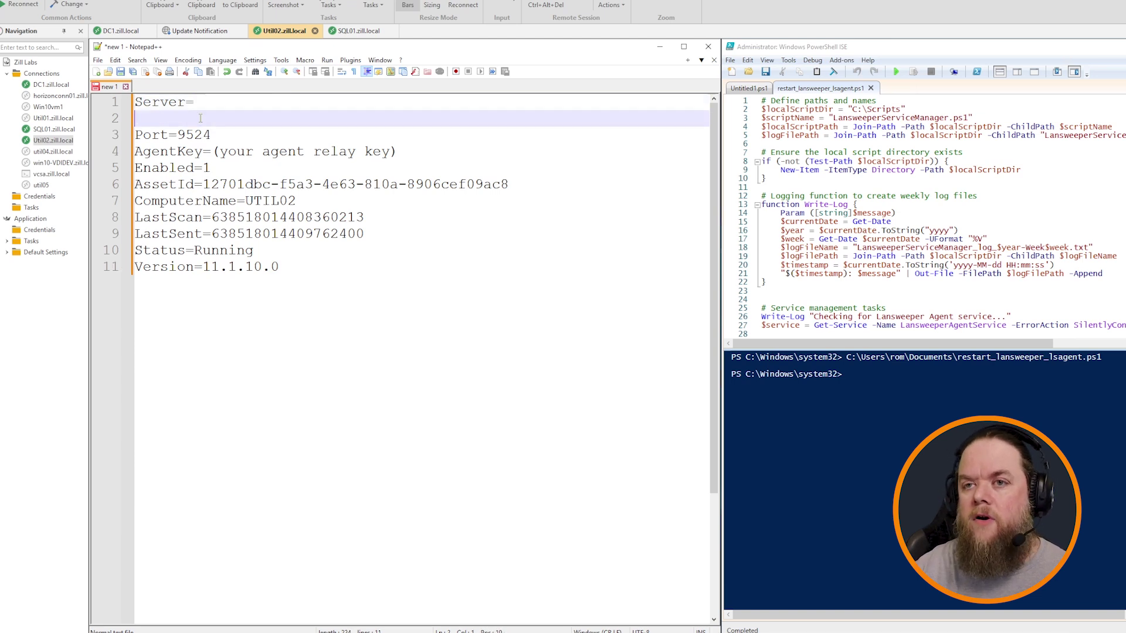
pyautogui.hotkey('ctrl', 'z')
# Step: Examine the Port, Enabled, AssetId and ComputerName values in the LsAgent configuration text
pyautogui.doubleClick(193, 119)
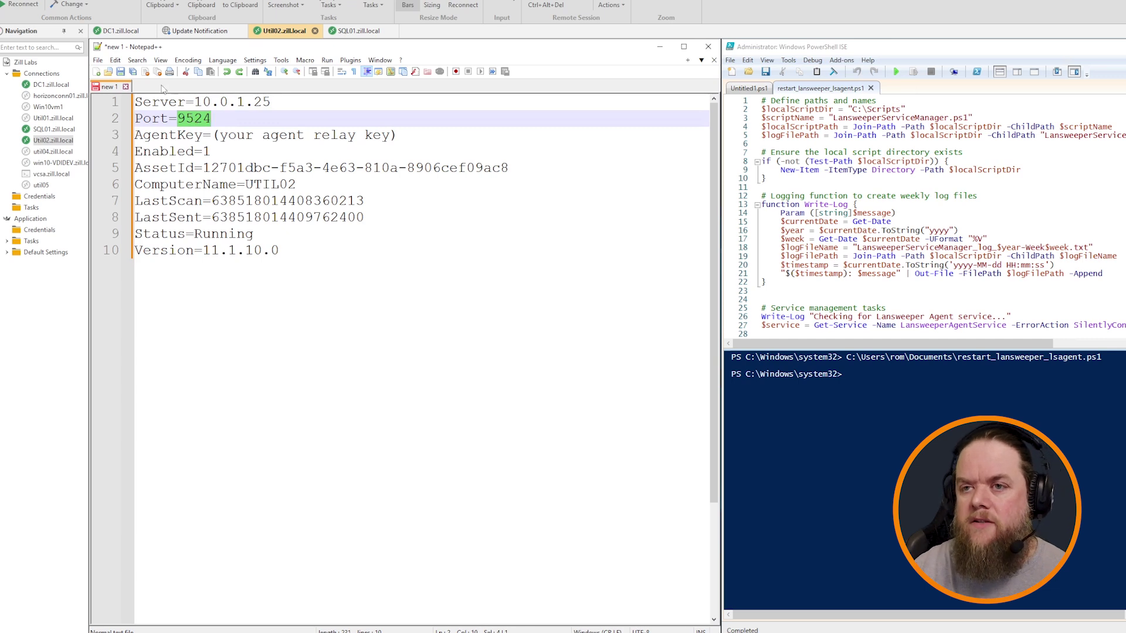
pyautogui.click(209, 152)
pyautogui.moveTo(204, 168); pyautogui.dragTo(515, 168)
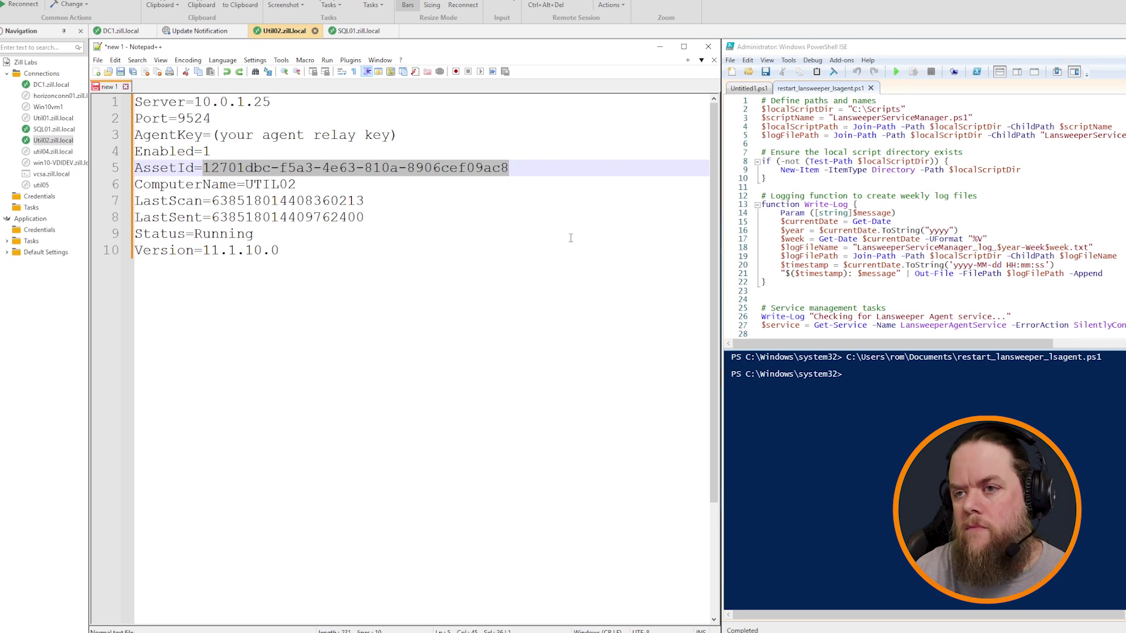
pyautogui.click(295, 184)
pyautogui.doubleClick(269, 184)
pyautogui.click(285, 200)
pyautogui.click(253, 184)
pyautogui.doubleClick(253, 184)
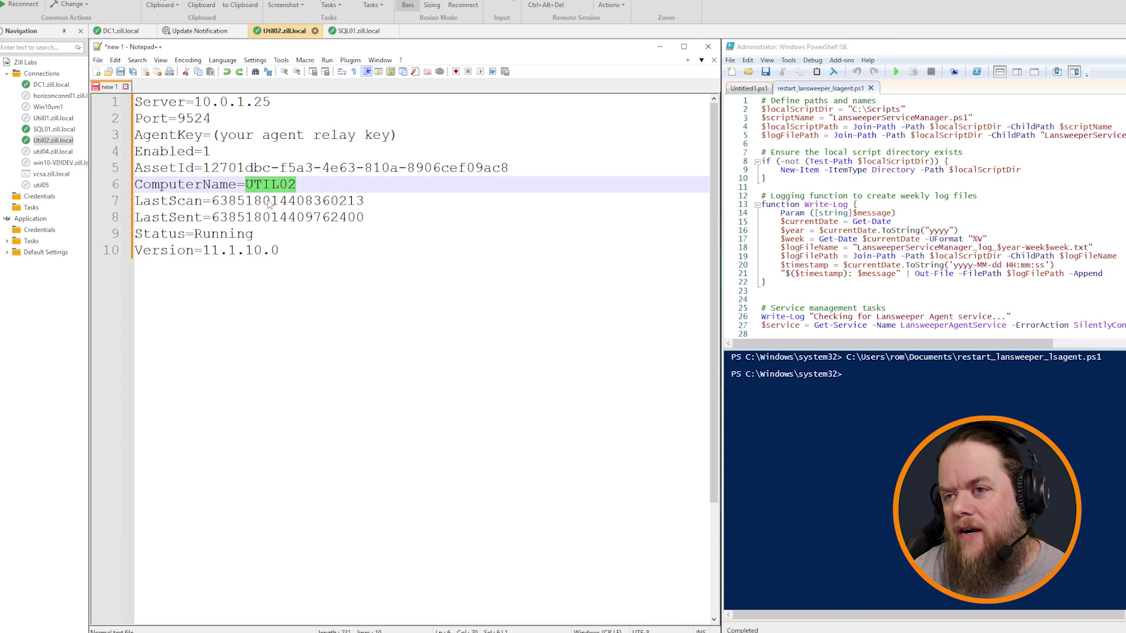
# Step: Compare the LastScan and LastSent timestamps in the LsAgent configuration text
pyautogui.doubleClick(269, 202)
pyautogui.doubleClick(271, 217)
pyautogui.doubleClick(270, 206)
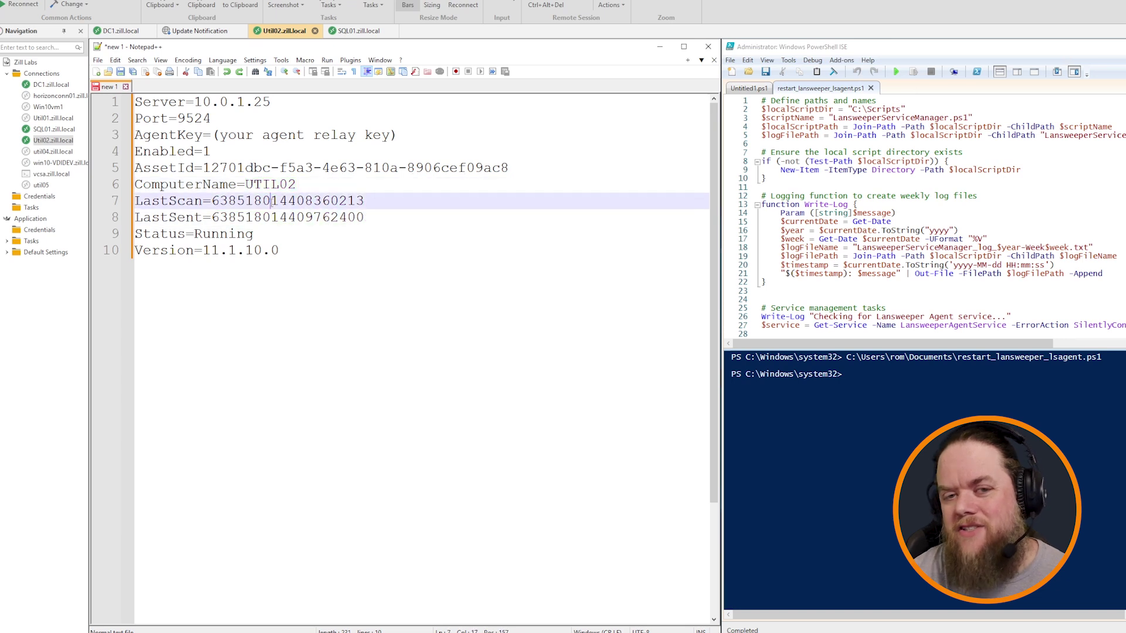
pyautogui.doubleClick(270, 217)
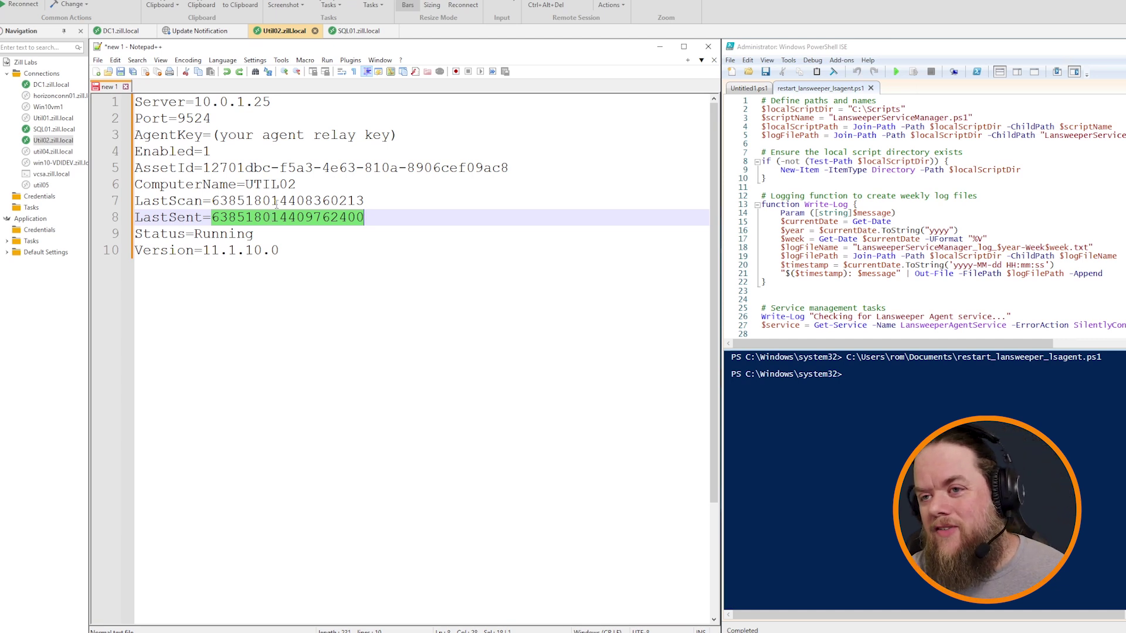
pyautogui.doubleClick(275, 209)
pyautogui.doubleClick(274, 217)
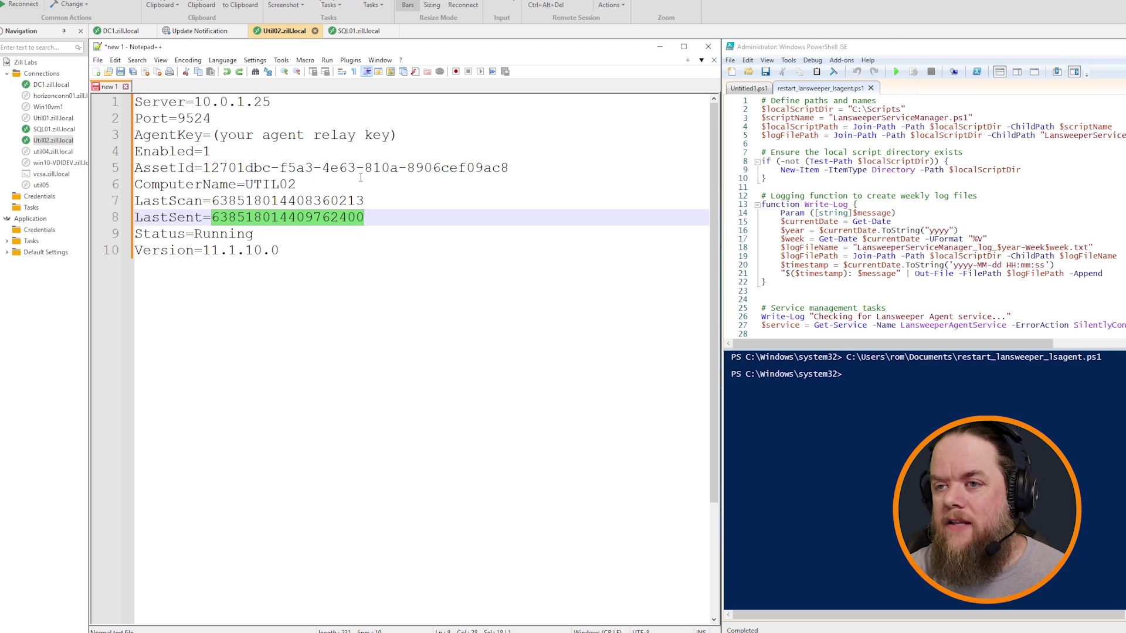
pyautogui.doubleClick(312, 201)
pyautogui.doubleClick(315, 218)
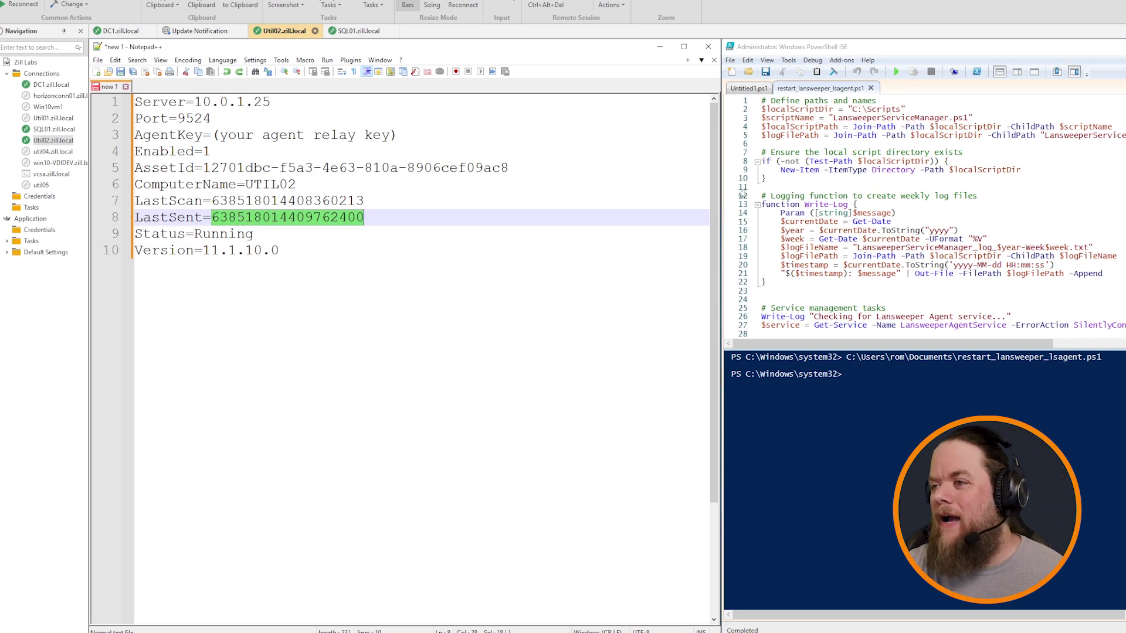
# Step: Read through the restart_lansweeper_lsagent.ps1 script in PowerShell ISE, from the logging function to the service management and timestamp removal sections
pyautogui.click(781, 197)
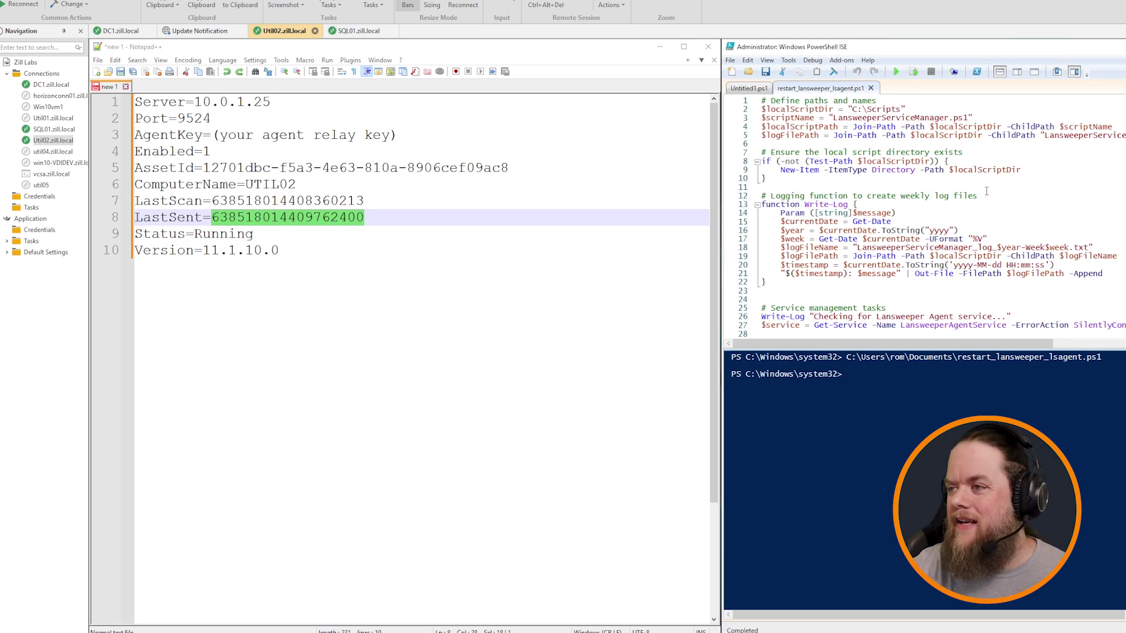
pyautogui.scroll(-7, 983, 192)
pyautogui.scroll(-4, 983, 192)
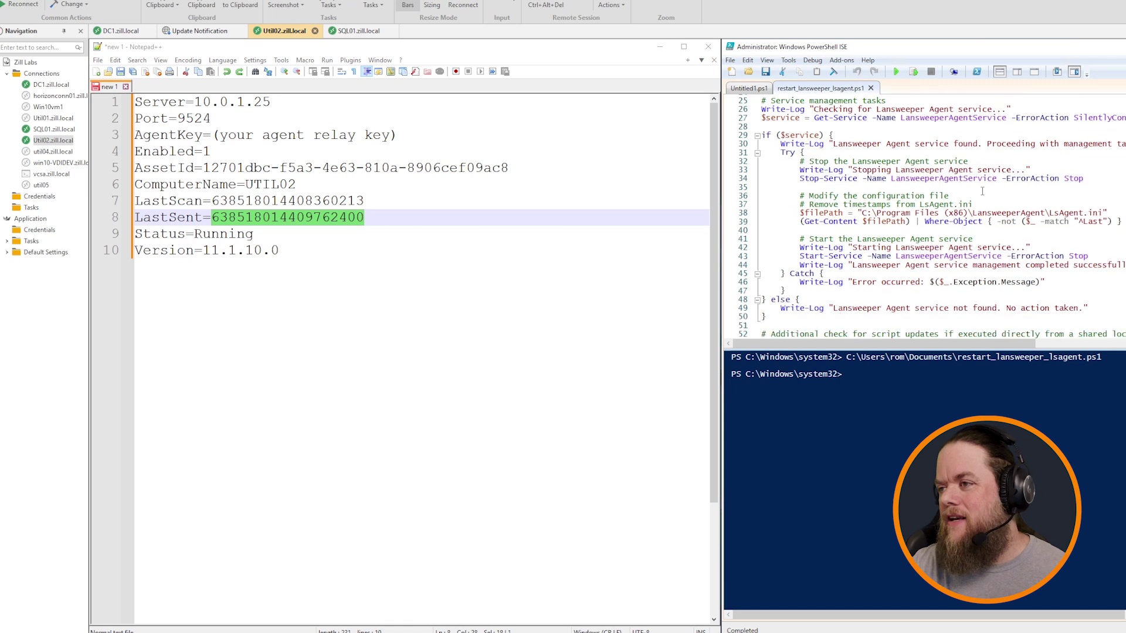
pyautogui.scroll(5, 982, 191)
pyautogui.scroll(6, 982, 191)
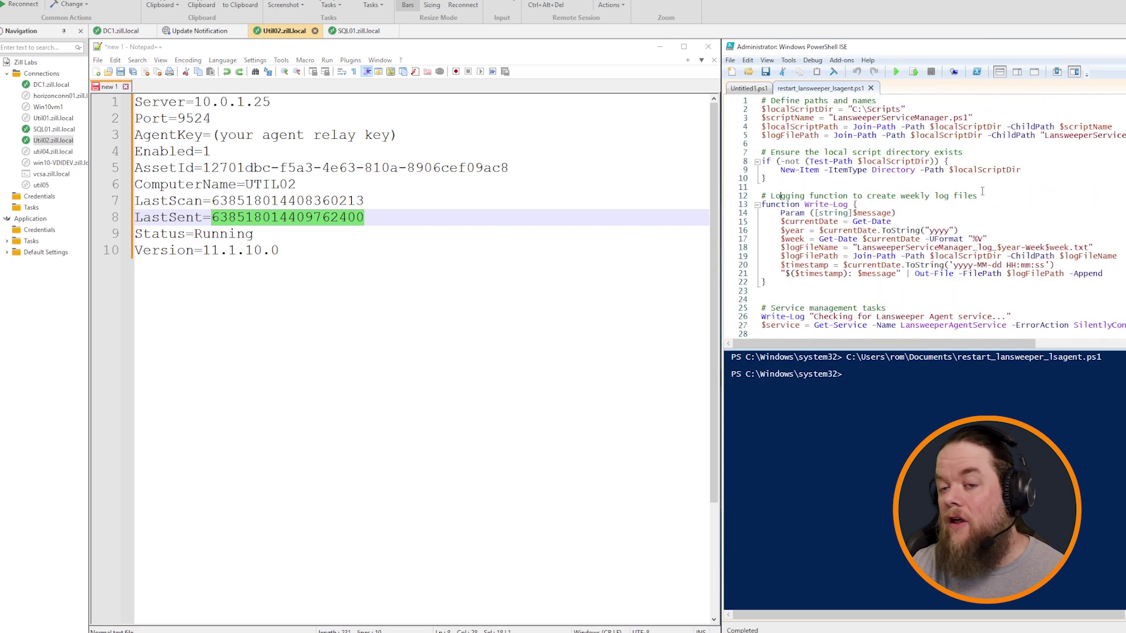
pyautogui.scroll(-1, 981, 191)
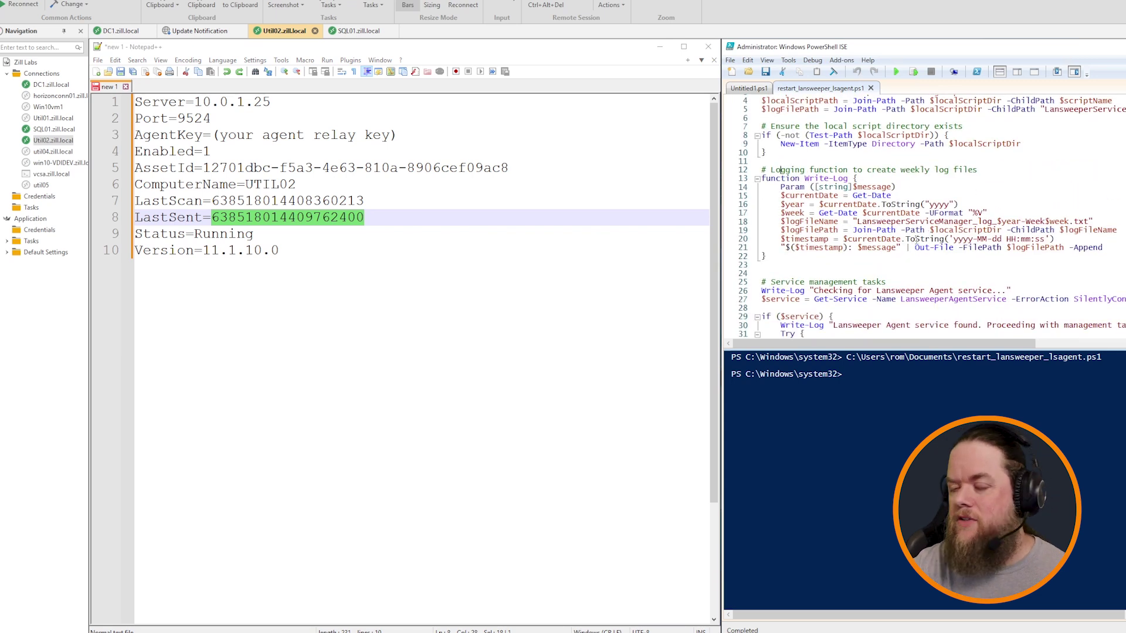
pyautogui.scroll(-4, 915, 240)
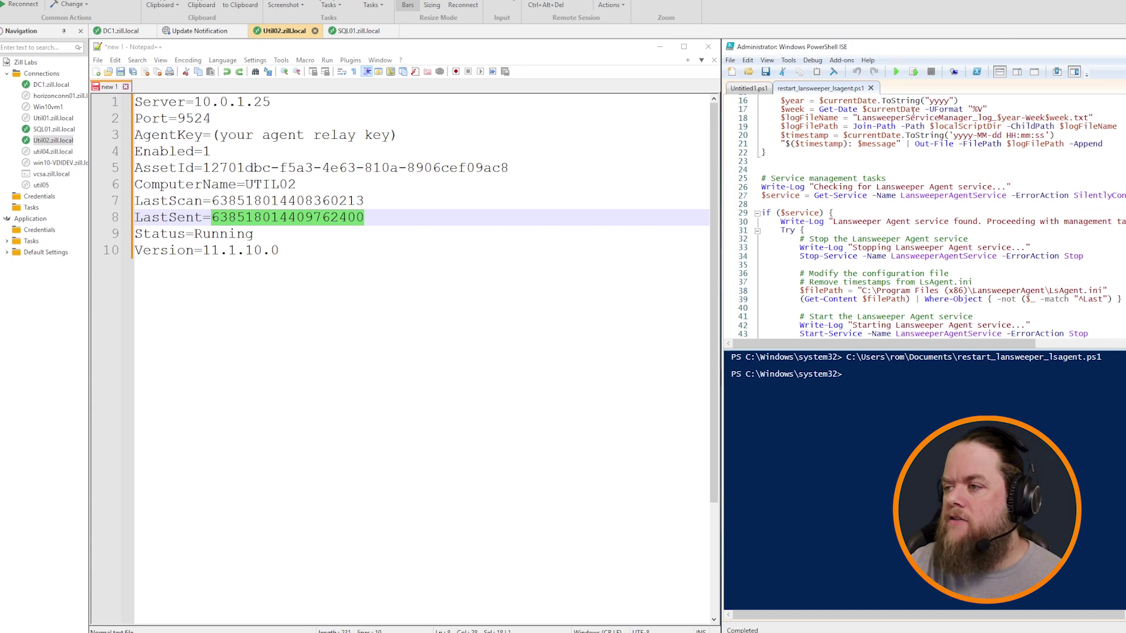
pyautogui.scroll(-3, 968, 203)
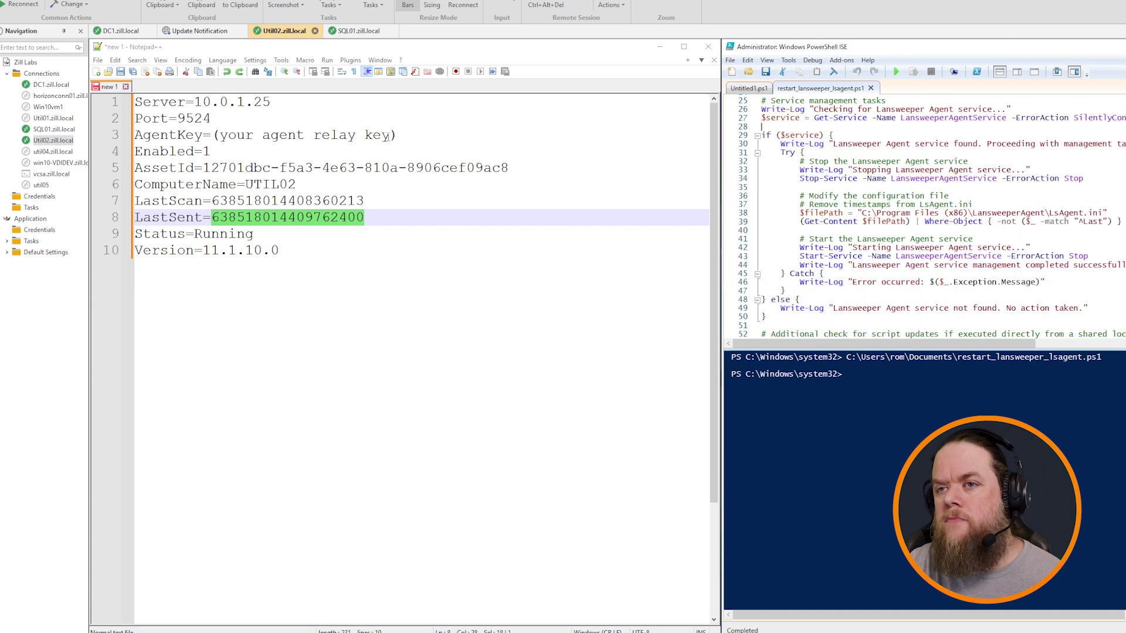
# Step: Bring up the lsagentlog.txt log in BareTail beside the script and run restart_lansweeper_lsagent.ps1 in PowerShell ISE
pyautogui.click(379, 174)
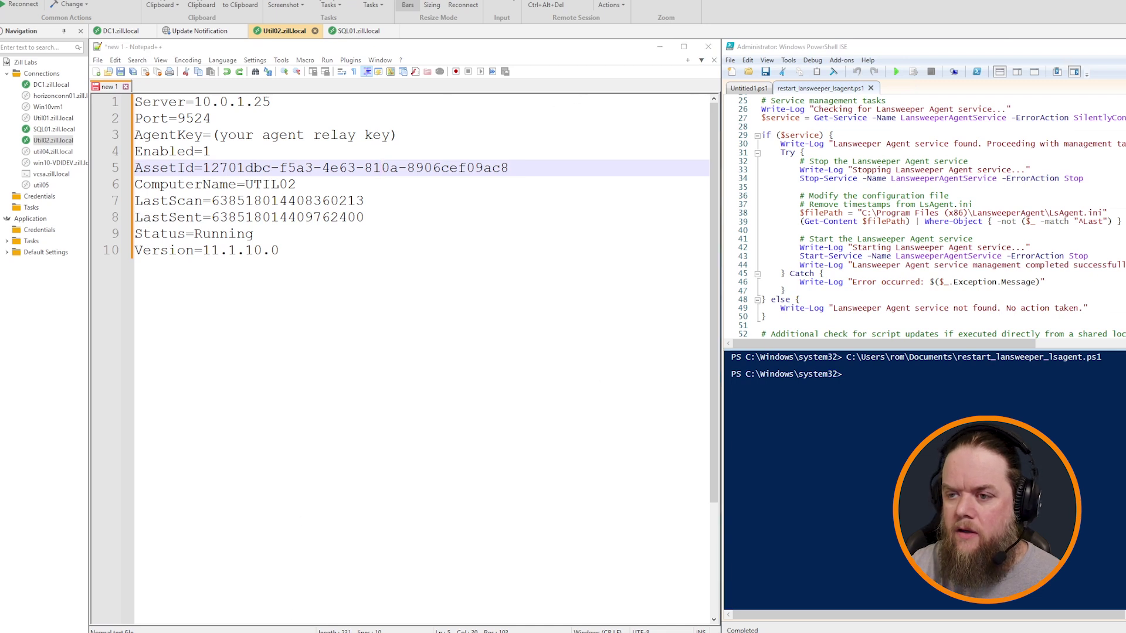
pyautogui.hotkey('alt', 'Tab')
pyautogui.scroll(-12, 835, 274)
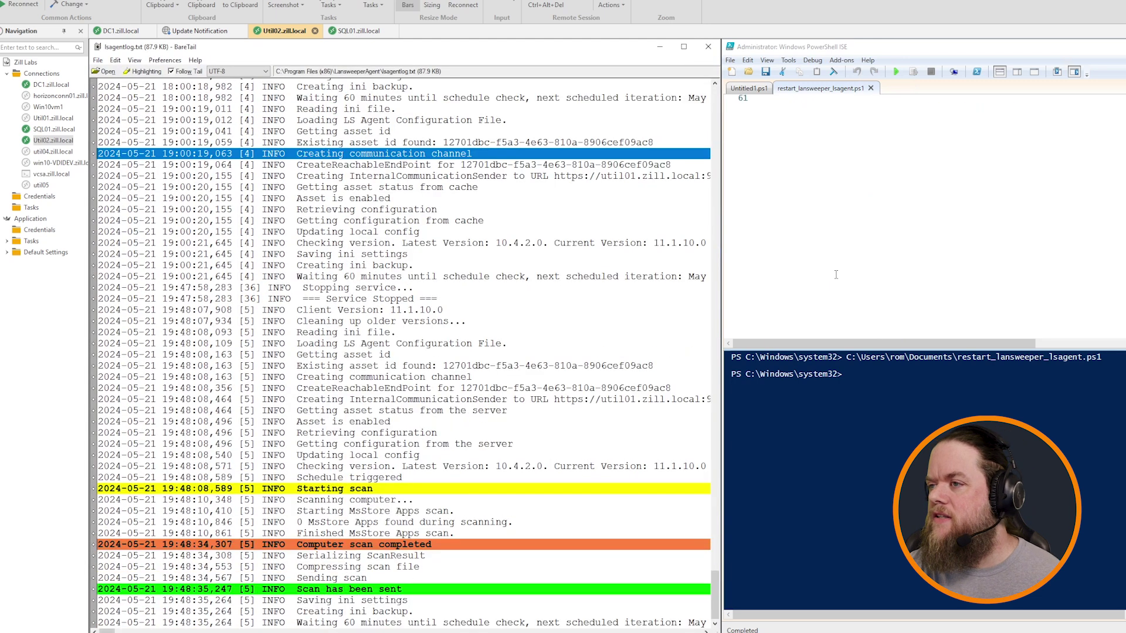
pyautogui.scroll(14, 844, 246)
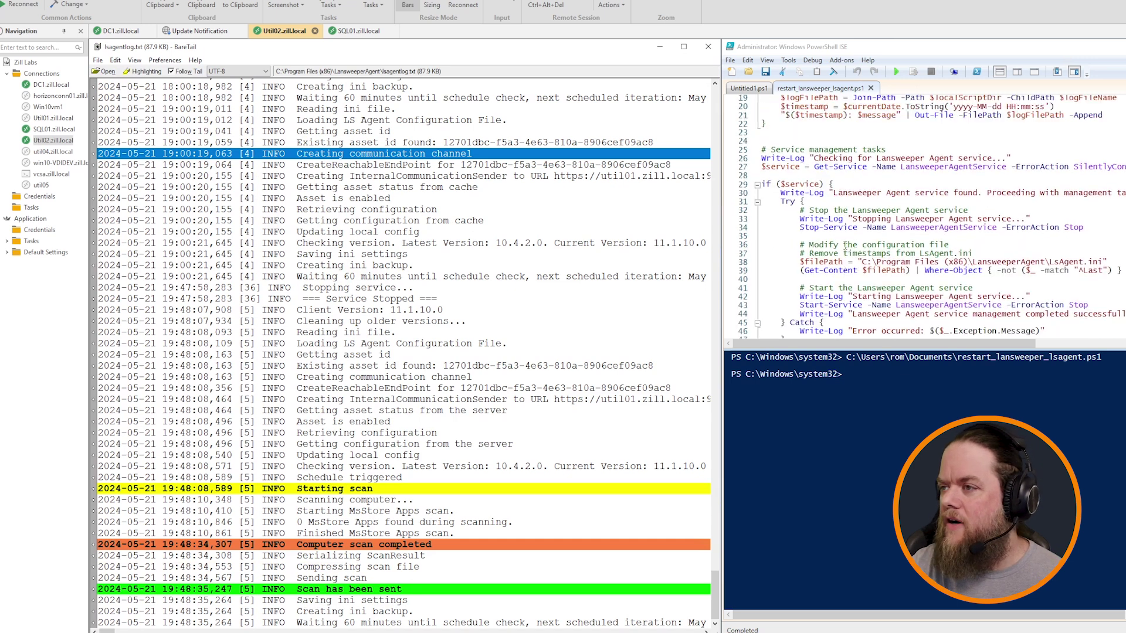
pyautogui.click(841, 253)
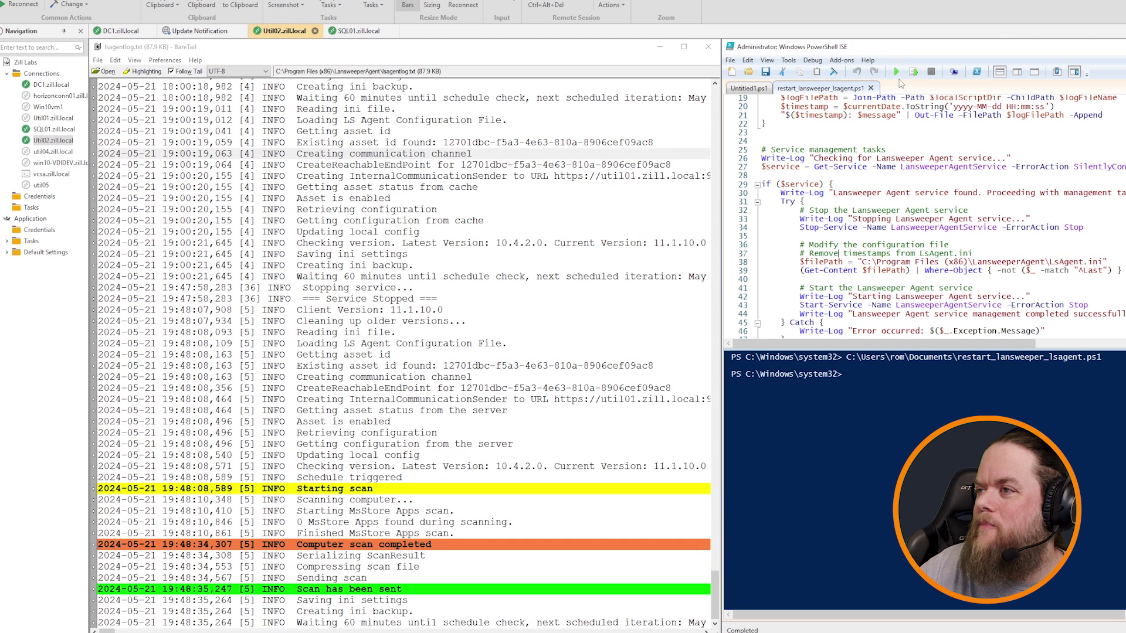
pyautogui.press('F5')
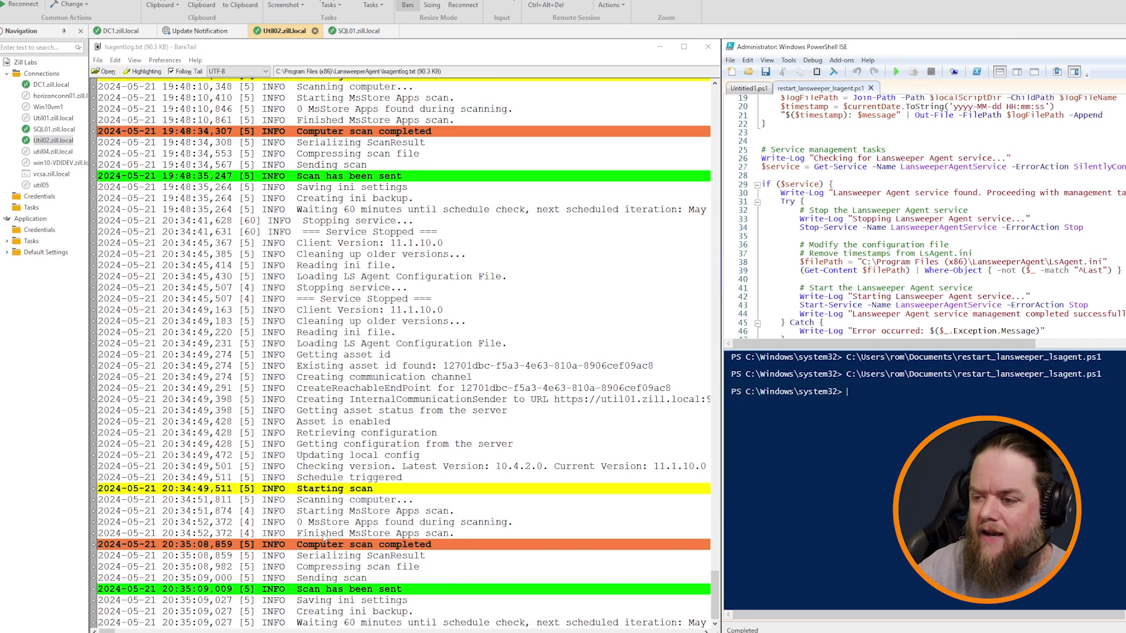
# Step: Switch to the Lansweeper web console, search for util02 and open its asset page
pyautogui.moveTo(709, 632)
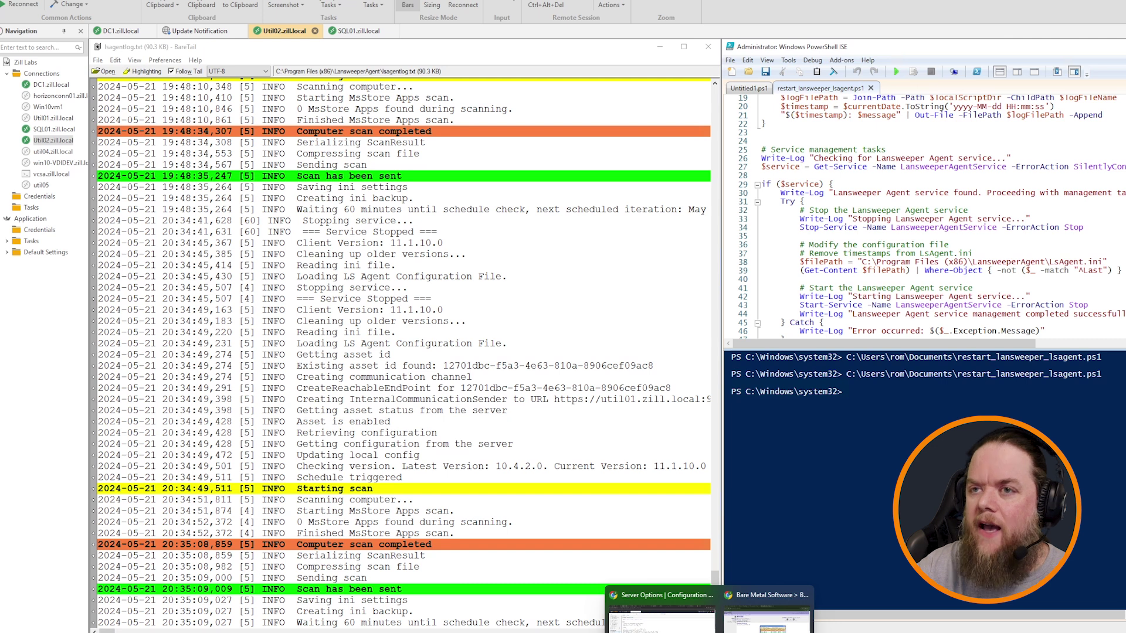
pyautogui.click(661, 613)
pyautogui.click(314, 19)
pyautogui.write('util')
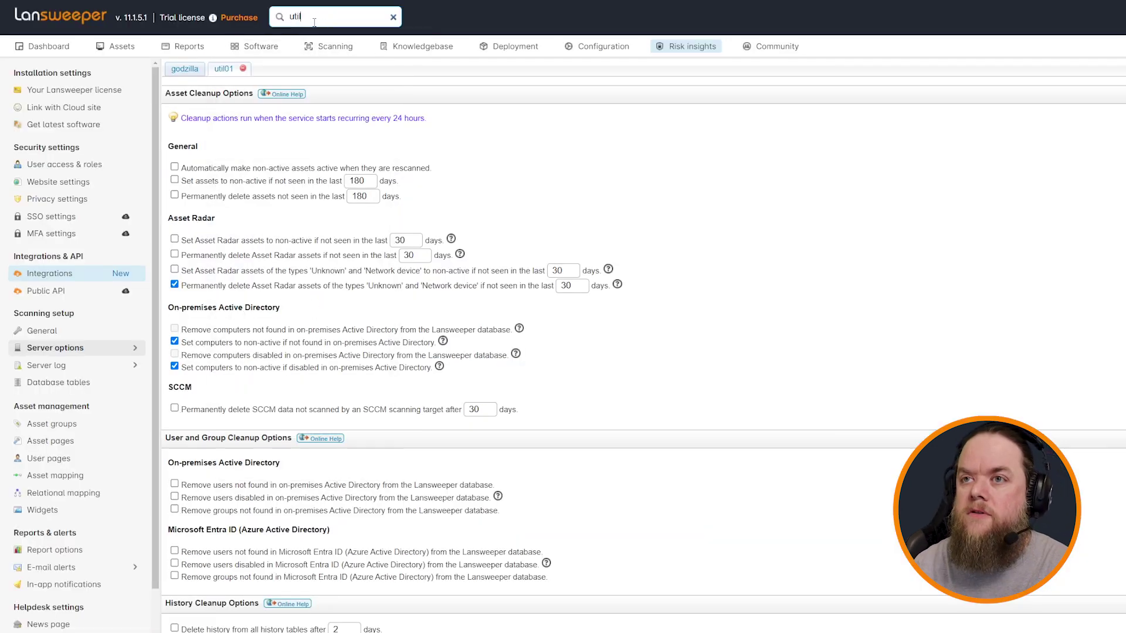
pyautogui.write('02')
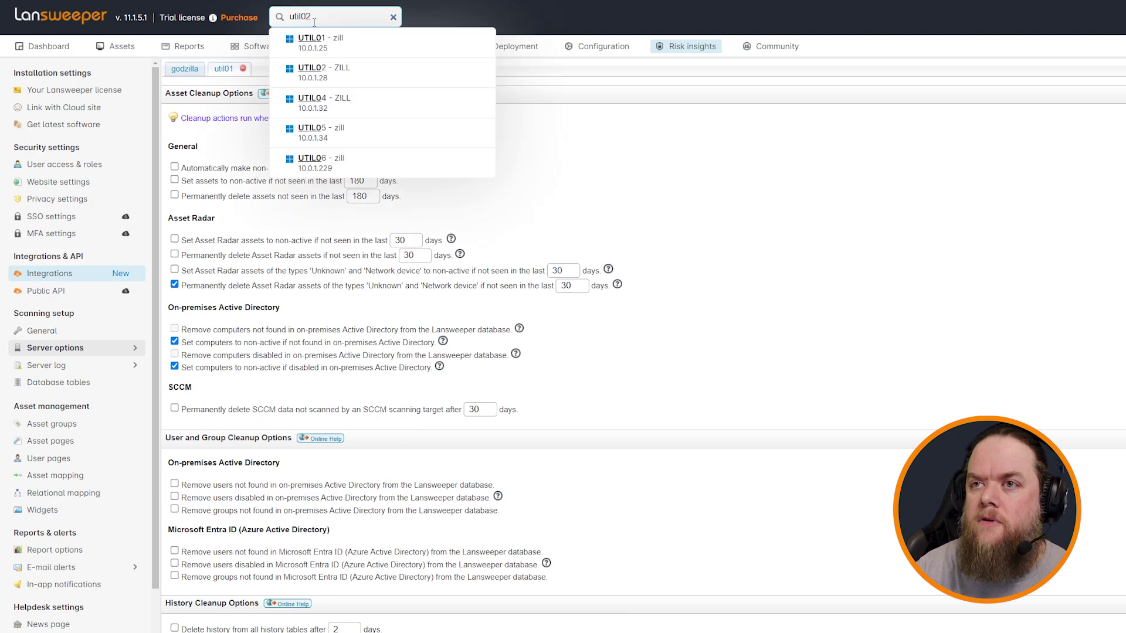
pyautogui.press('Return')
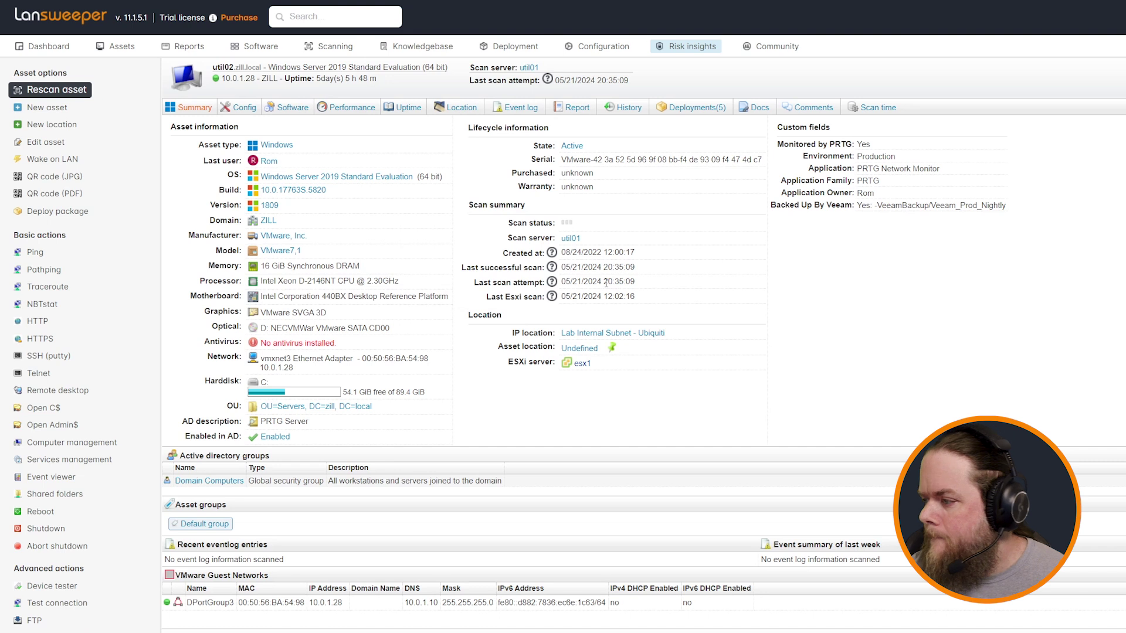
# Step: Check the last scan attempt and last successful scan times in the util02 scan summary
pyautogui.moveTo(605, 283); pyautogui.dragTo(561, 283)
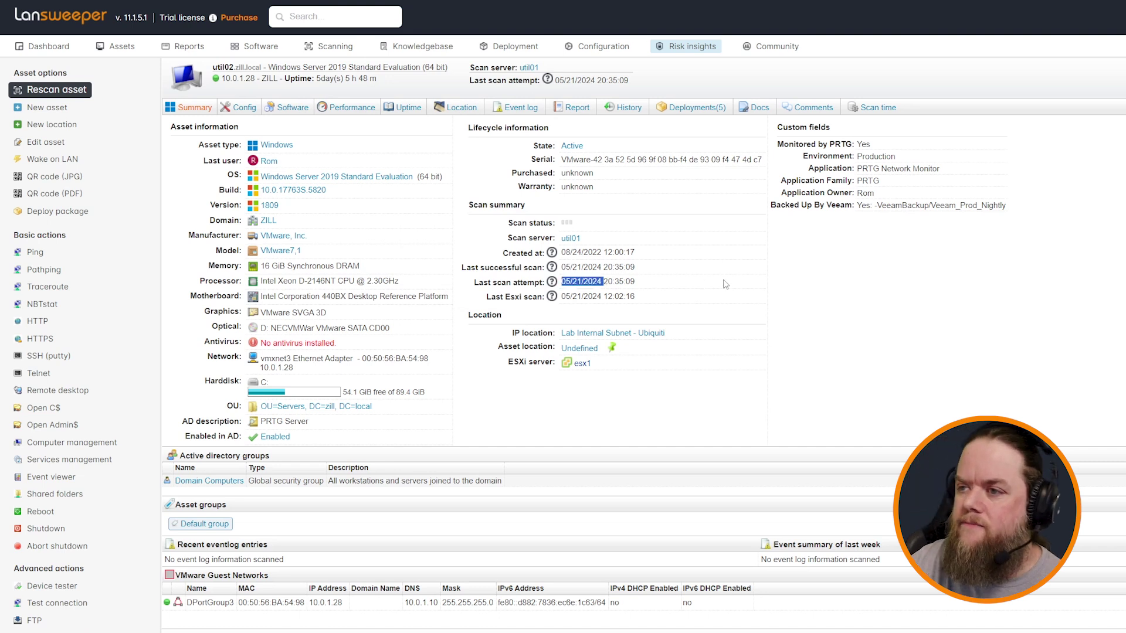
pyautogui.click(614, 280)
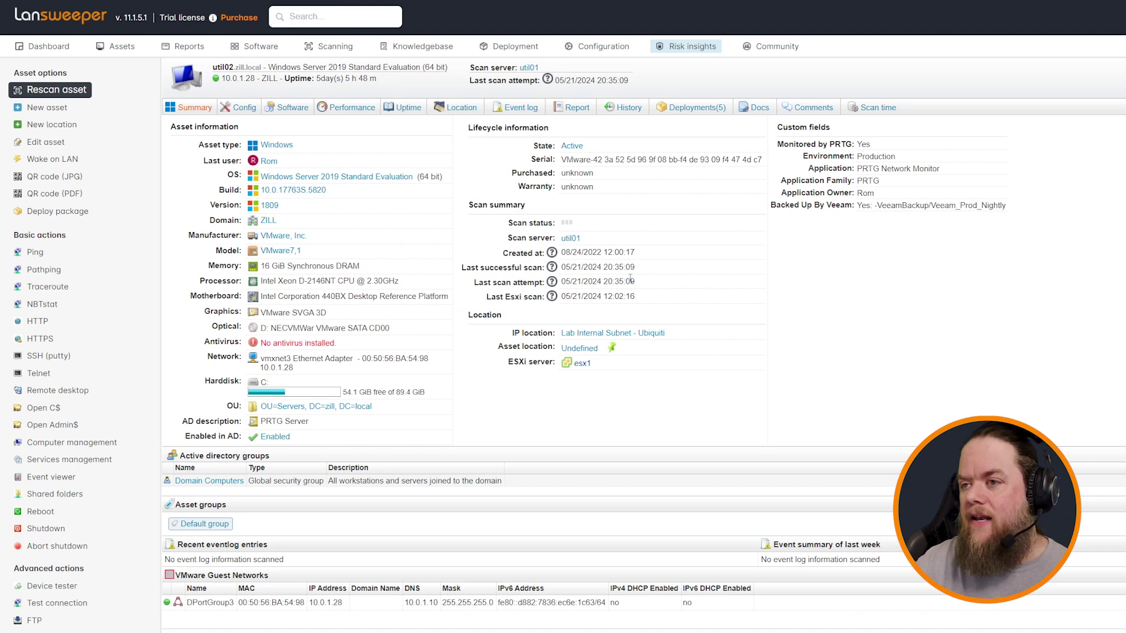
pyautogui.tripleClick(576, 276)
pyautogui.tripleClick(577, 268)
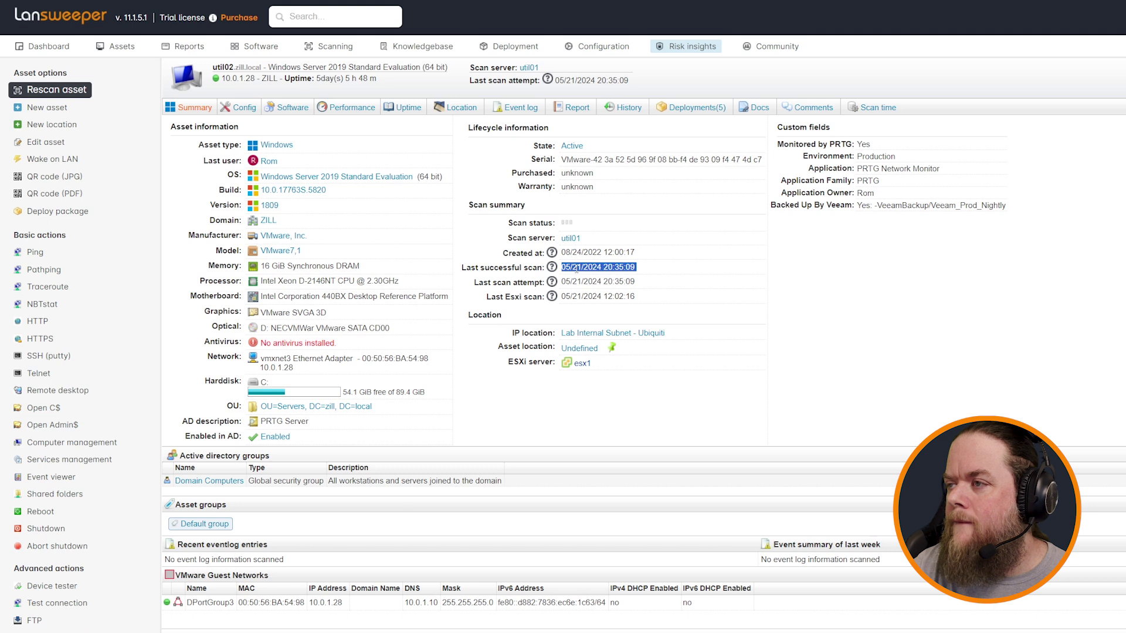
# Step: Open the scan time details of util02 and check the agent scan entry for LsAgent directly via scan server
pyautogui.click(874, 109)
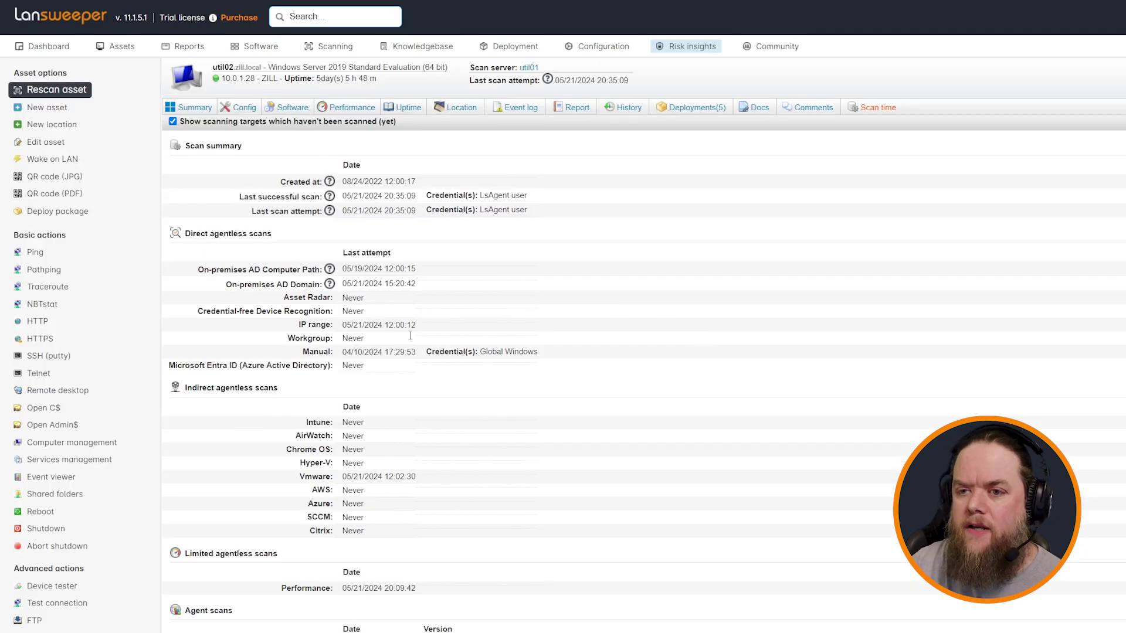
pyautogui.scroll(-4, 377, 353)
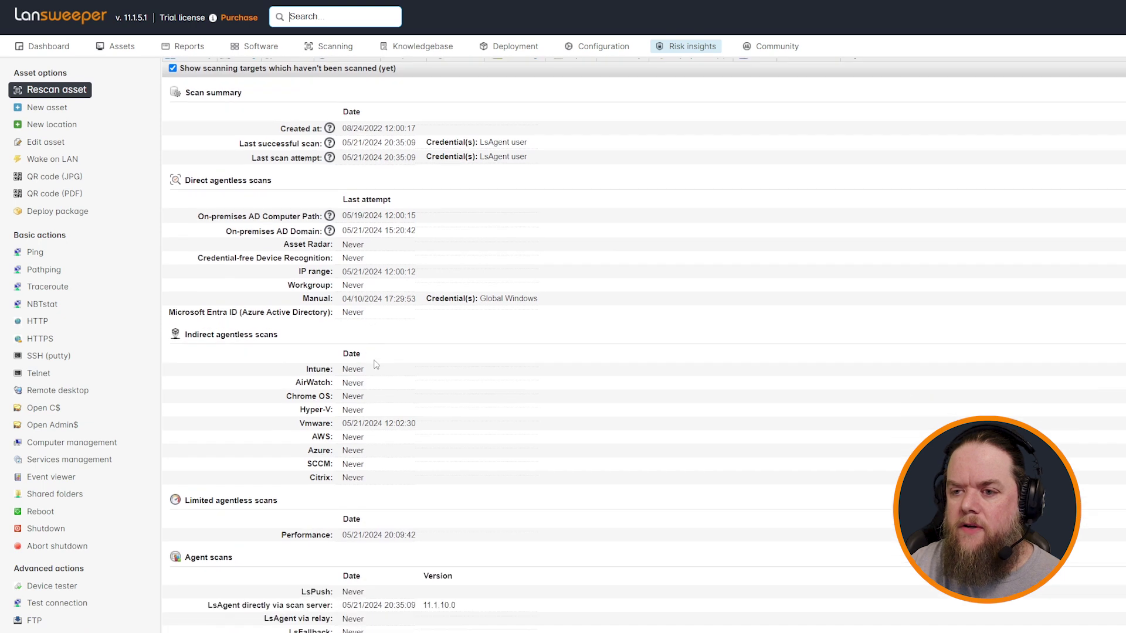
pyautogui.scroll(-2, 370, 378)
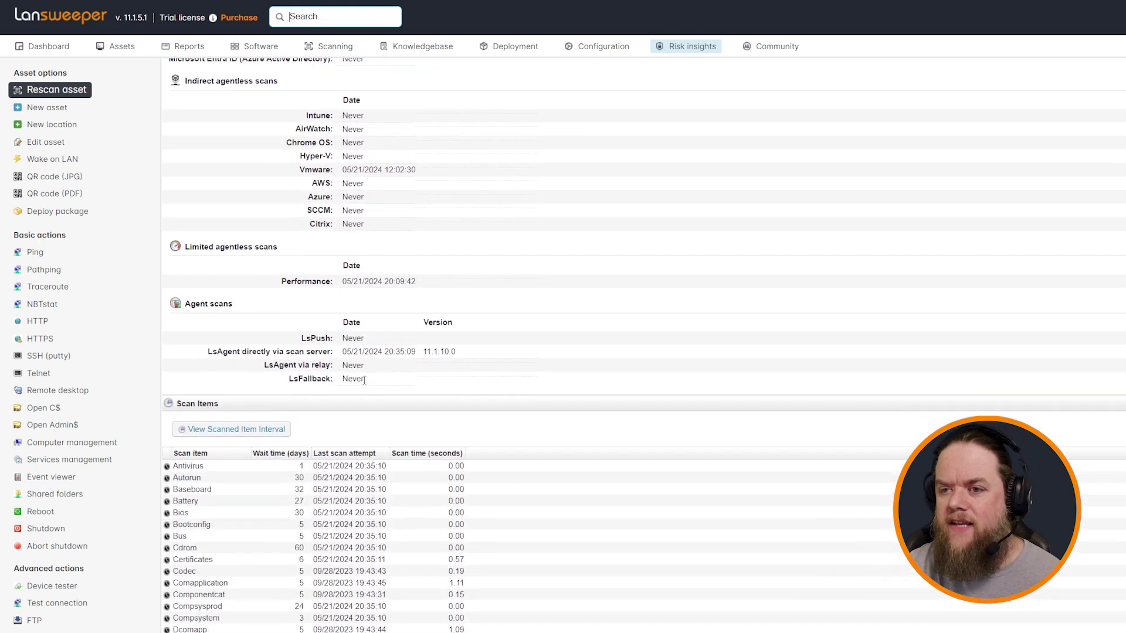
pyautogui.moveTo(262, 339); pyautogui.dragTo(394, 340)
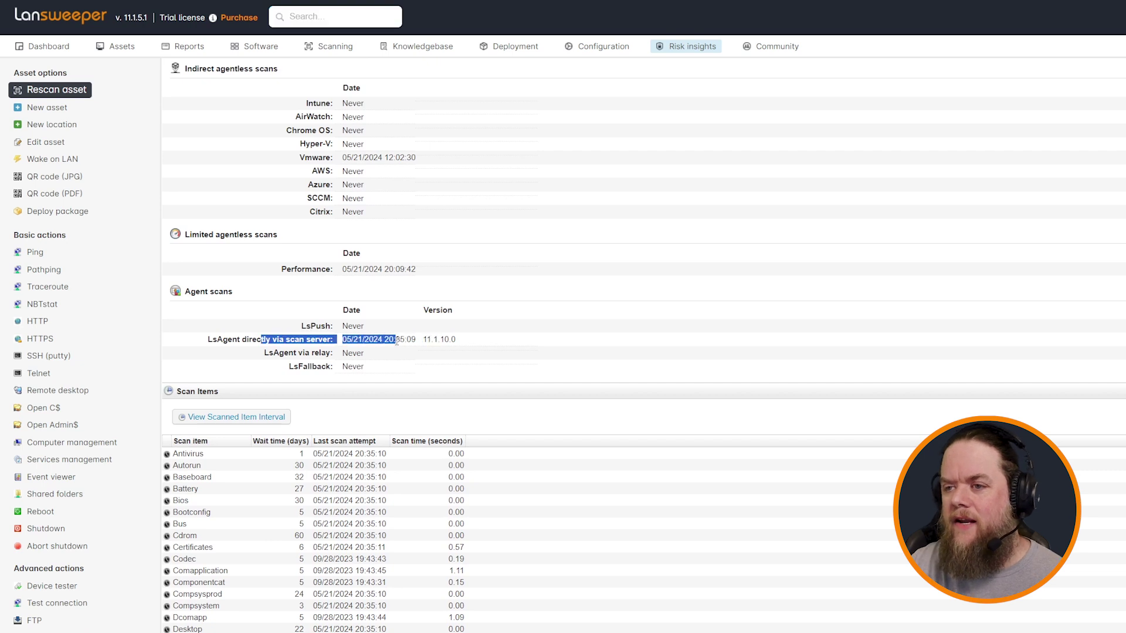
# Step: Check the time of the LsAgent directly via scan server entry, and return to the scan summary of util02
pyautogui.doubleClick(398, 339)
pyautogui.tripleClick(387, 340)
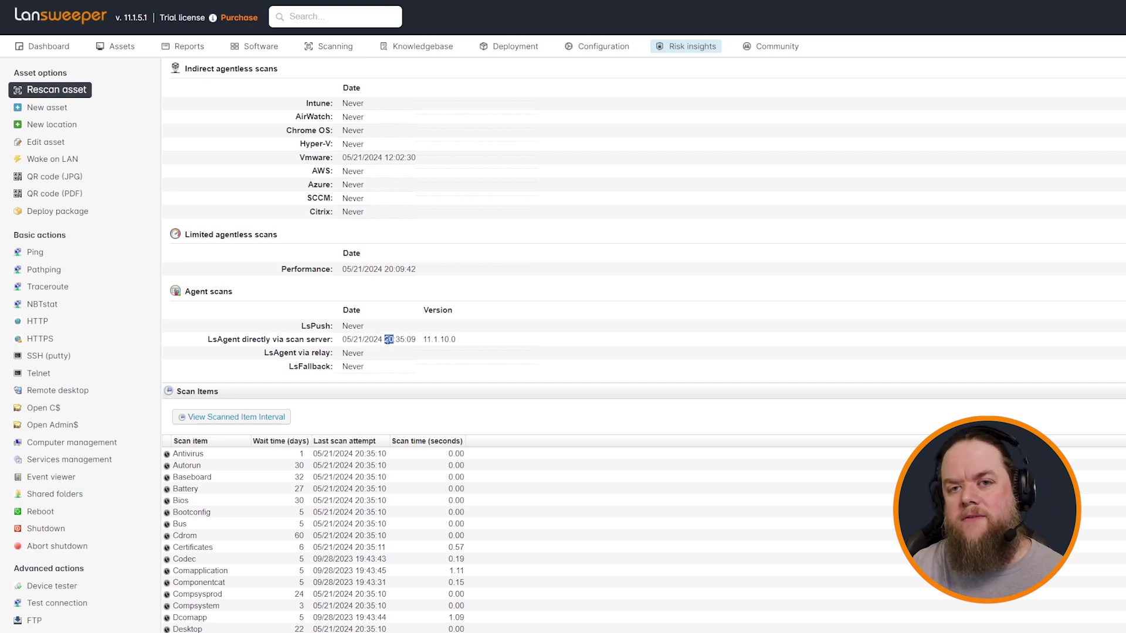
pyautogui.scroll(5, 387, 340)
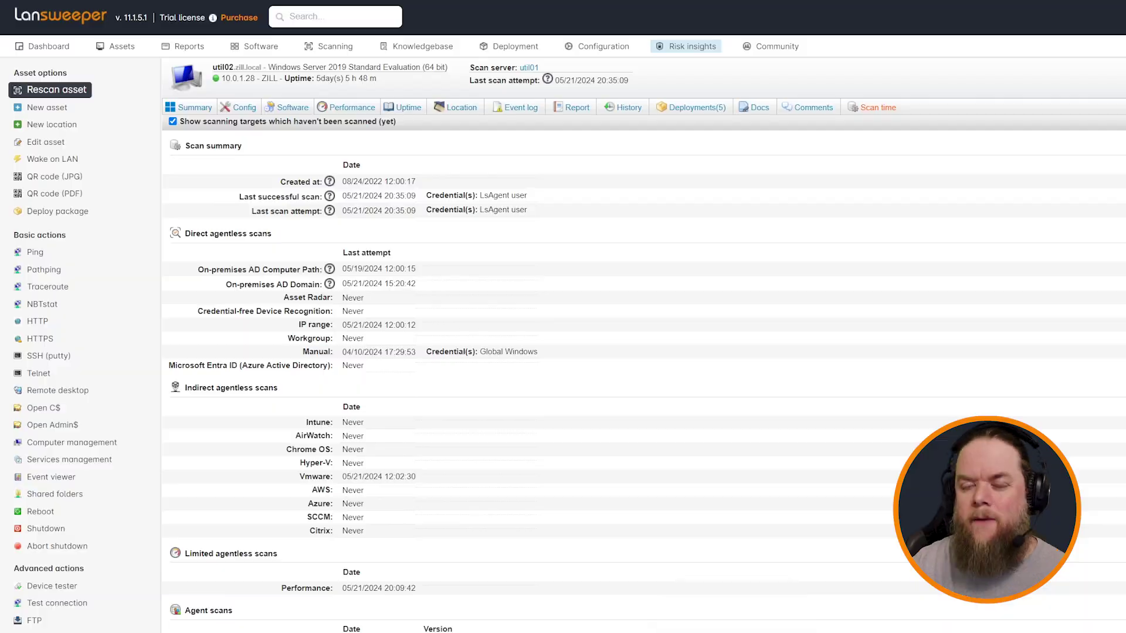
# Step: Switch to the DC1.zill.local remote session and select the Restart Lansweeper Agent Task object in Group Policy Management
pyautogui.click(732, 614)
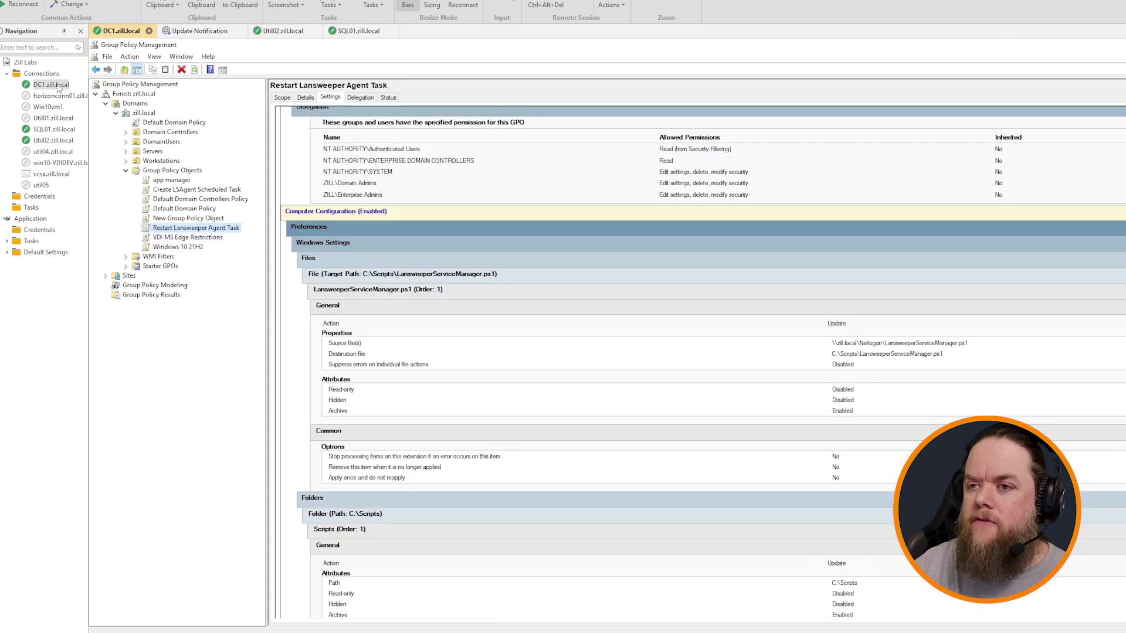
pyautogui.click(58, 85)
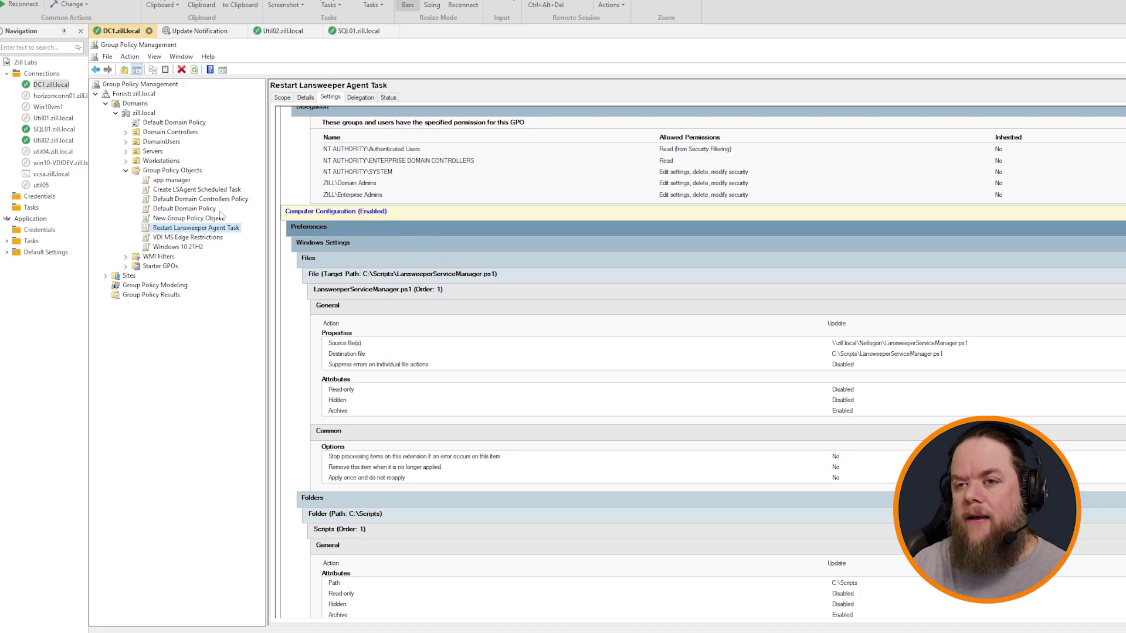
pyautogui.click(188, 220)
pyautogui.click(190, 229)
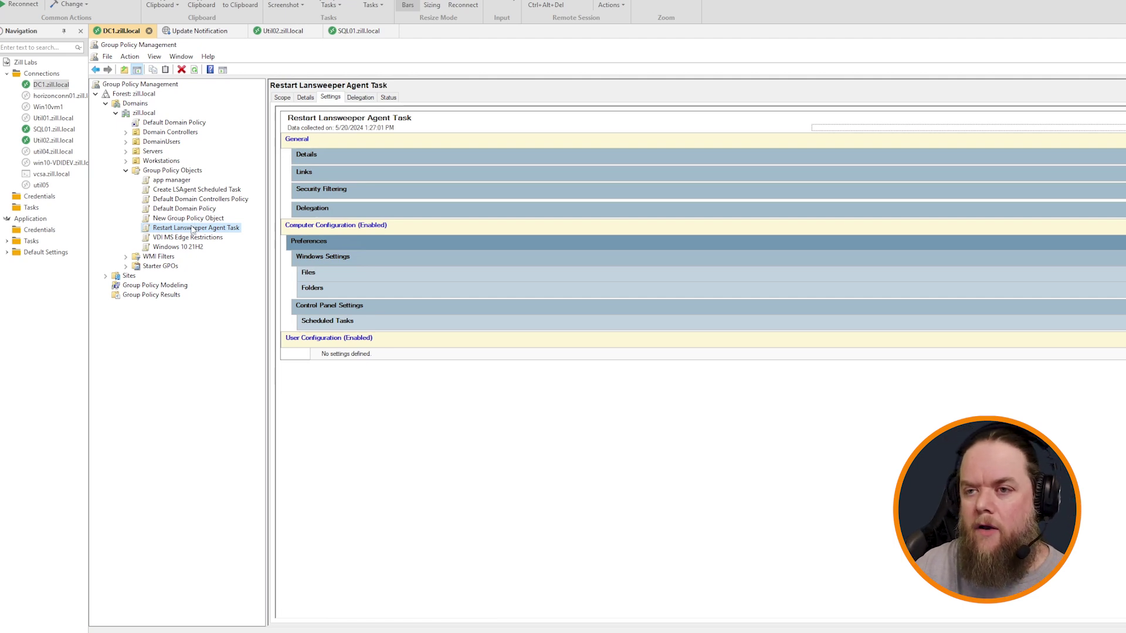
# Step: Open the Restart Lansweeper Agent Task policy for editing, then enlarge and reposition the editor window
pyautogui.rightClick(192, 229)
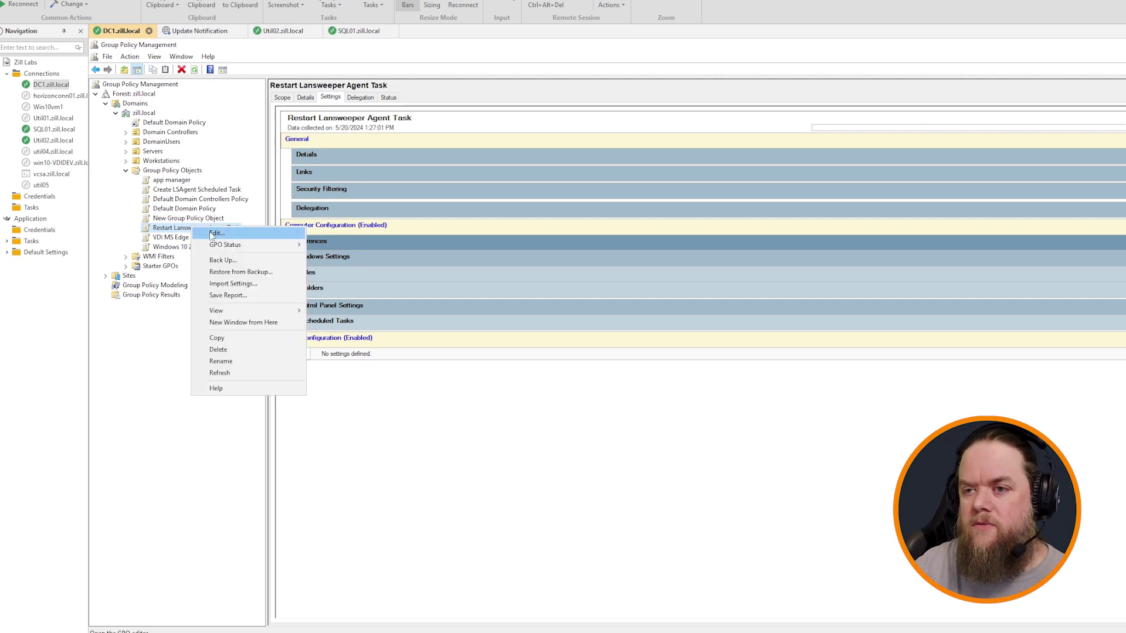
pyautogui.click(209, 232)
pyautogui.moveTo(311, 89); pyautogui.dragTo(814, 232)
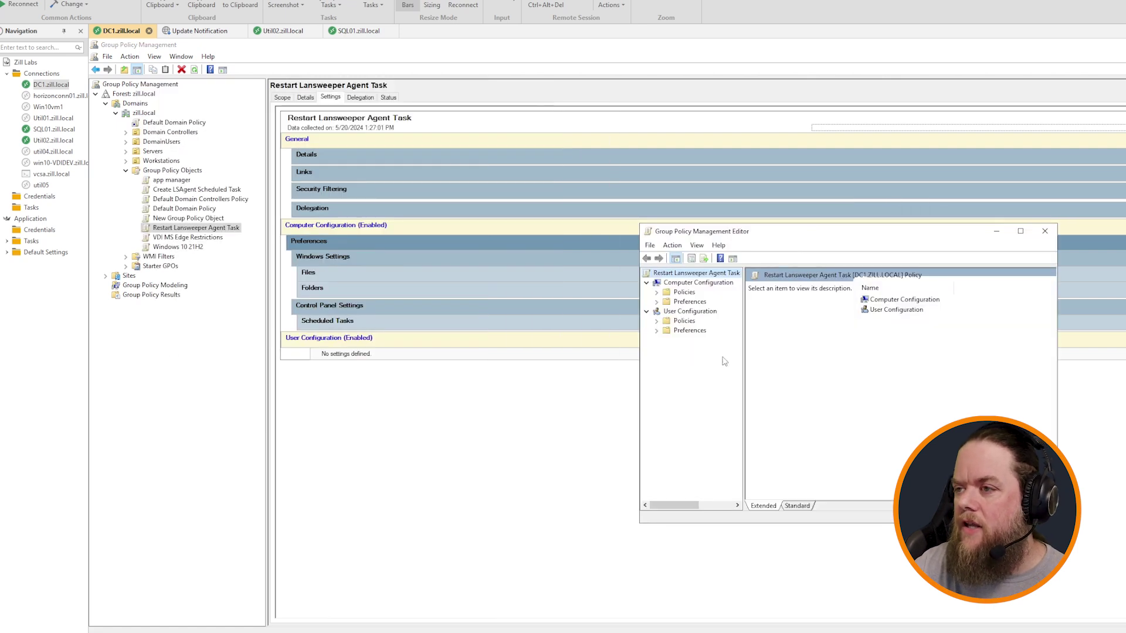
pyautogui.moveTo(706, 233); pyautogui.dragTo(695, 179)
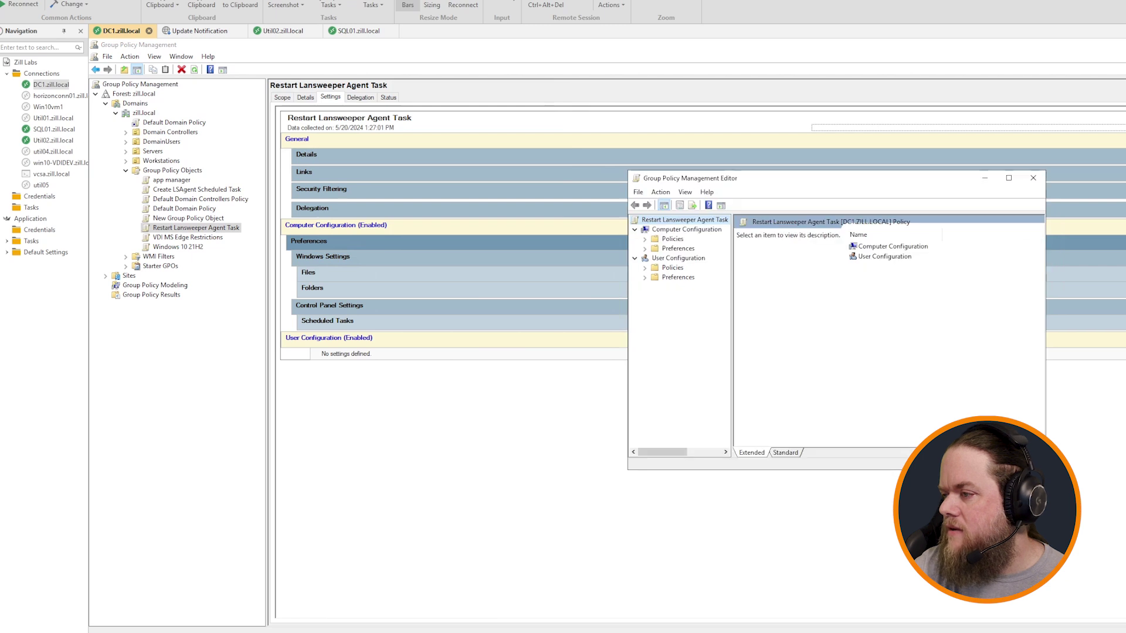
pyautogui.moveTo(1044, 469); pyautogui.dragTo(1122, 535)
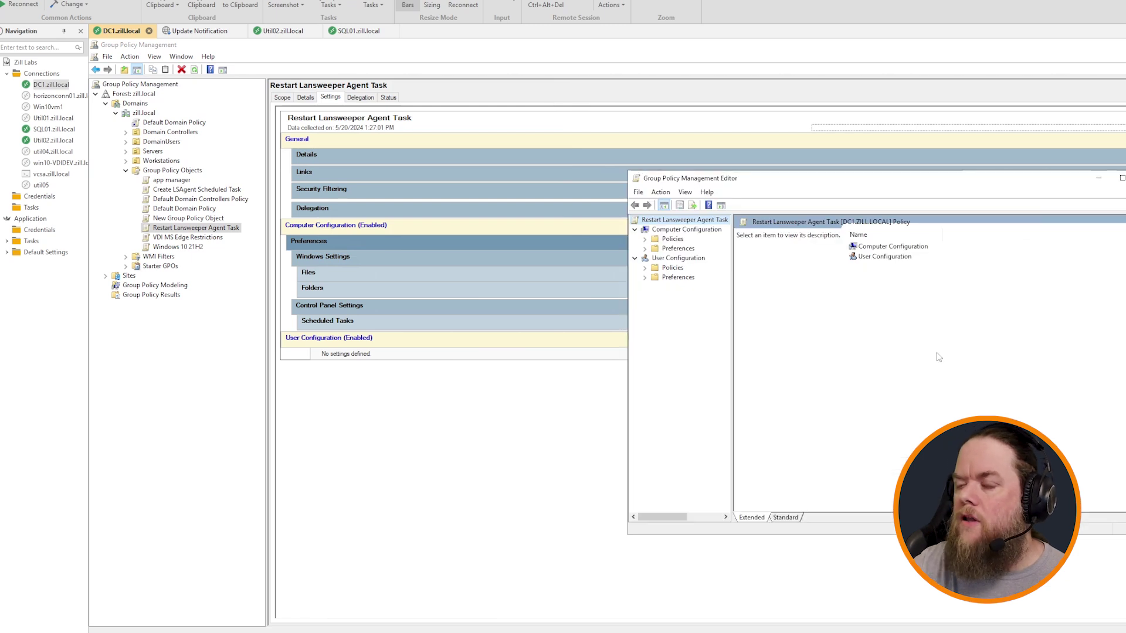
pyautogui.moveTo(715, 184); pyautogui.dragTo(767, 225)
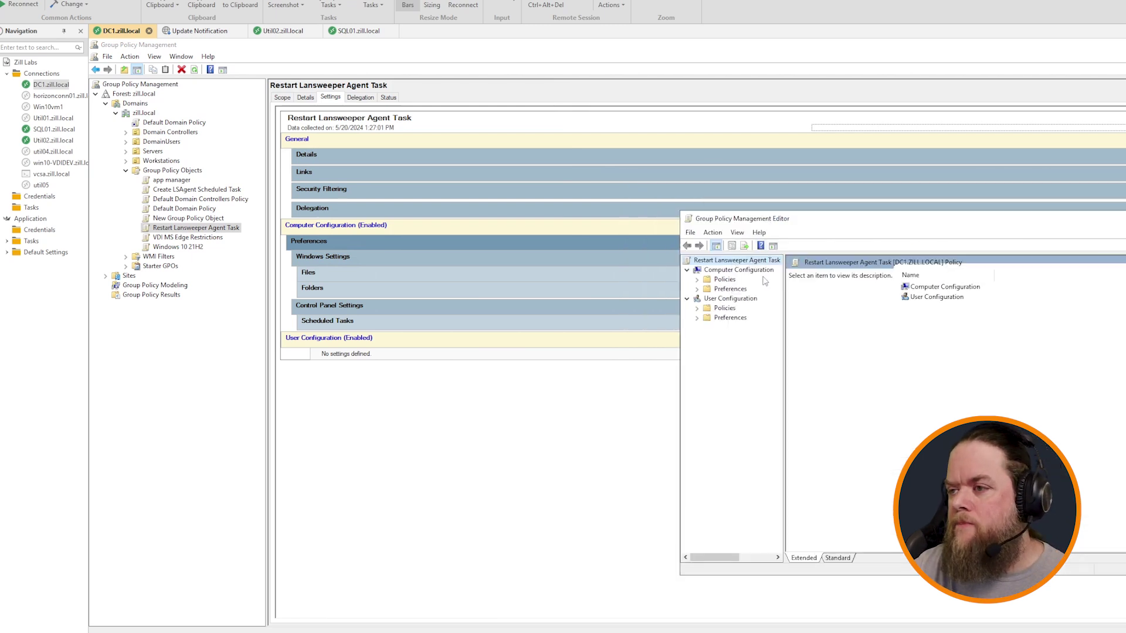
# Step: Open the Folders preferences under the computer's Windows Settings and review the properties of the Scripts folder item
pyautogui.click(697, 290)
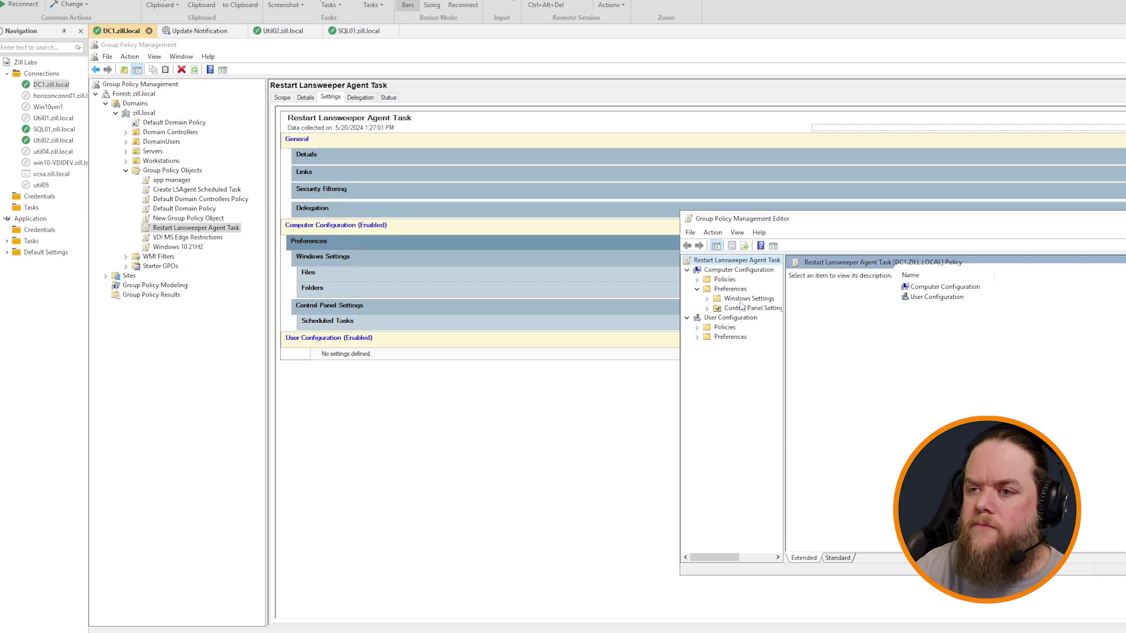
pyautogui.click(742, 299)
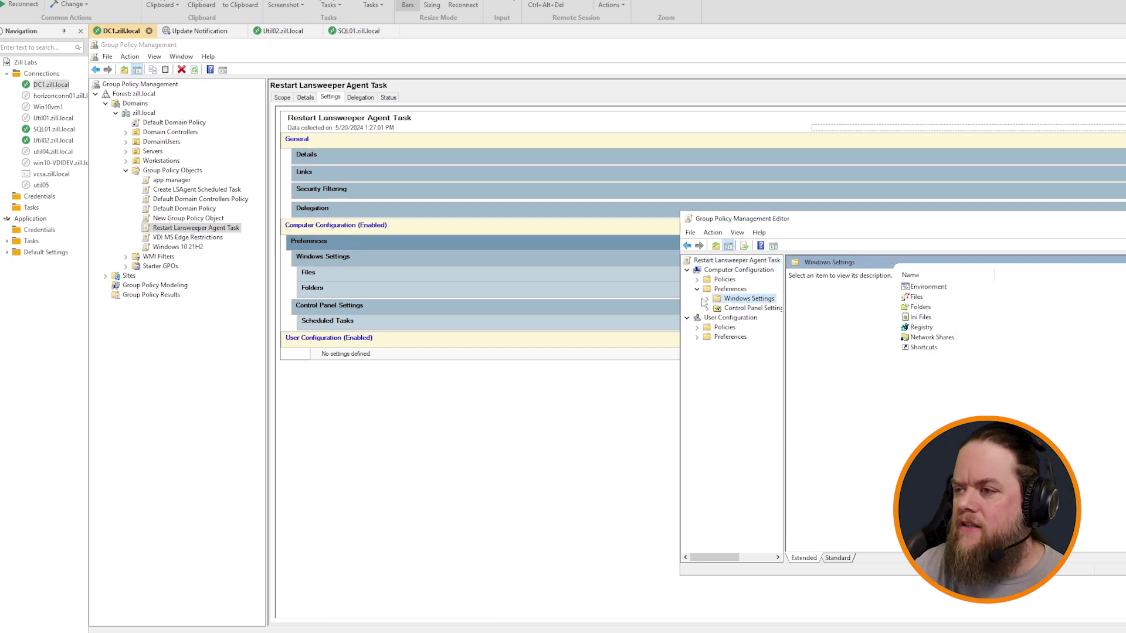
pyautogui.click(707, 299)
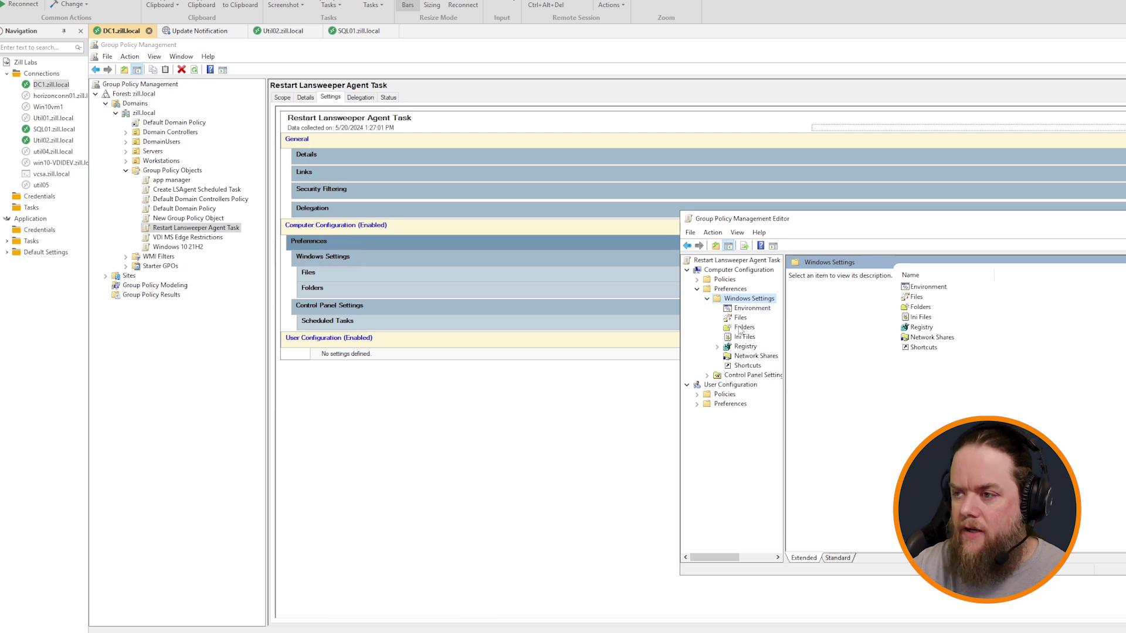
pyautogui.click(515, 327)
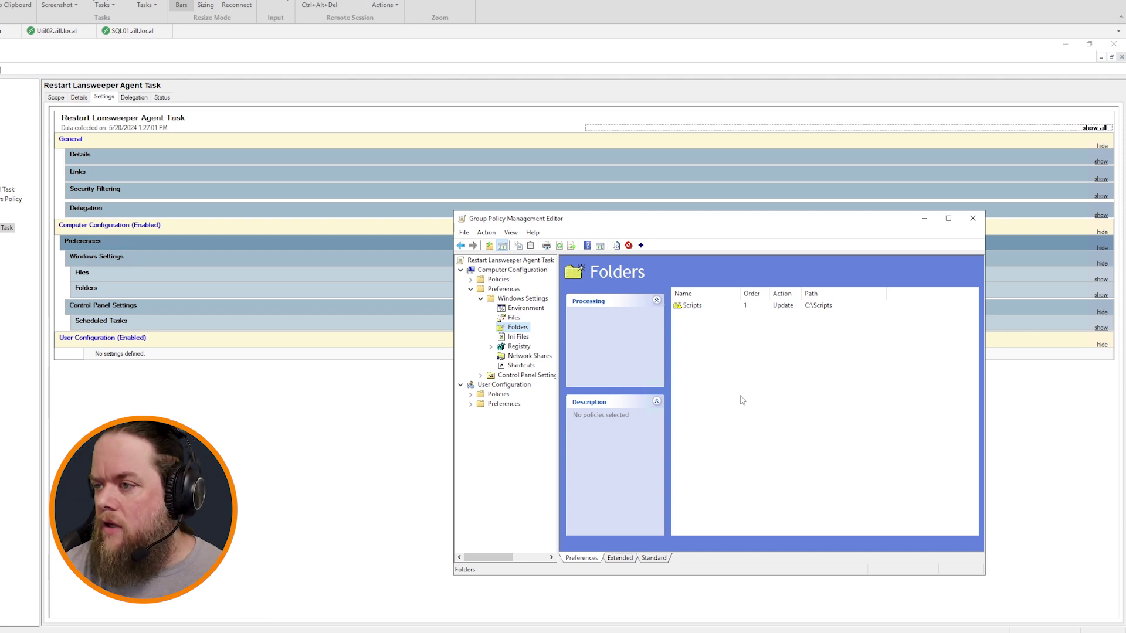
pyautogui.rightClick(682, 309)
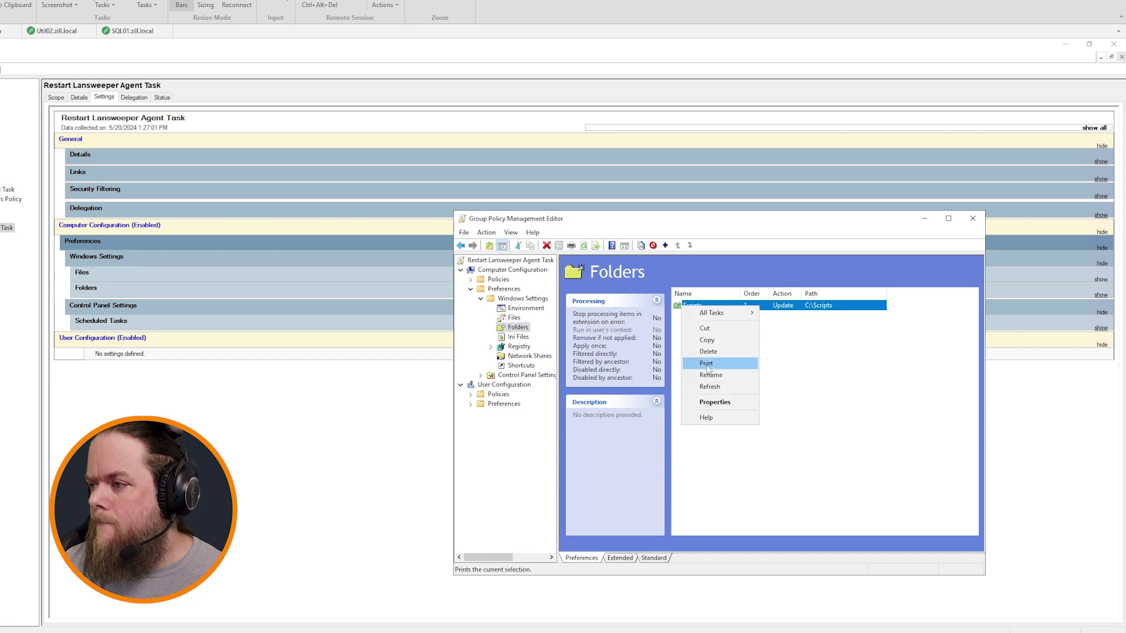
pyautogui.click(719, 402)
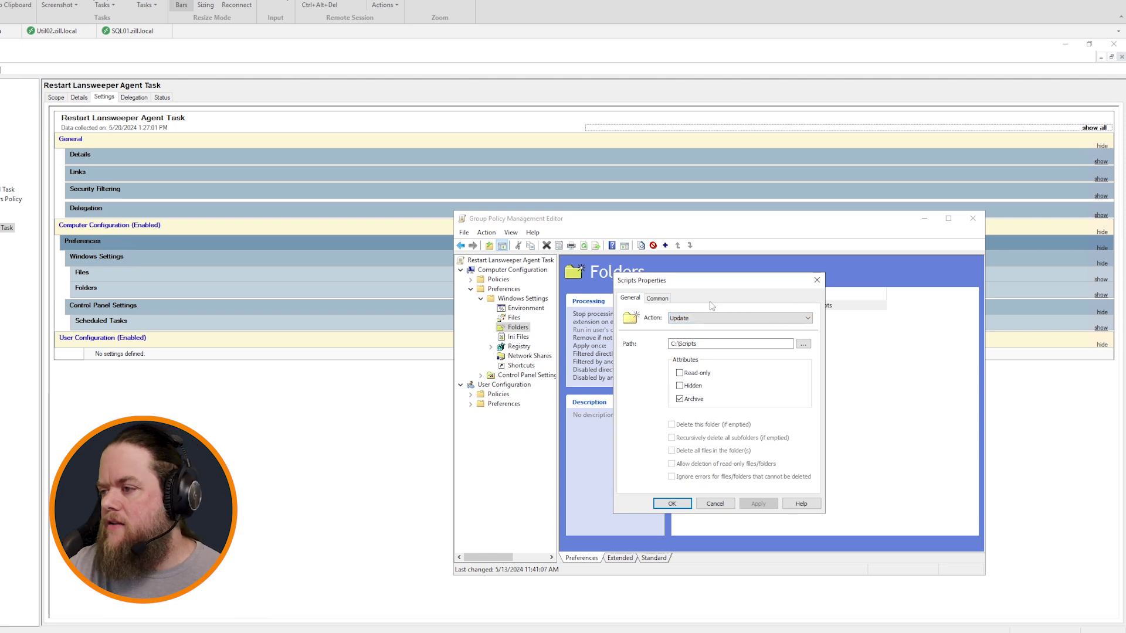
pyautogui.click(816, 280)
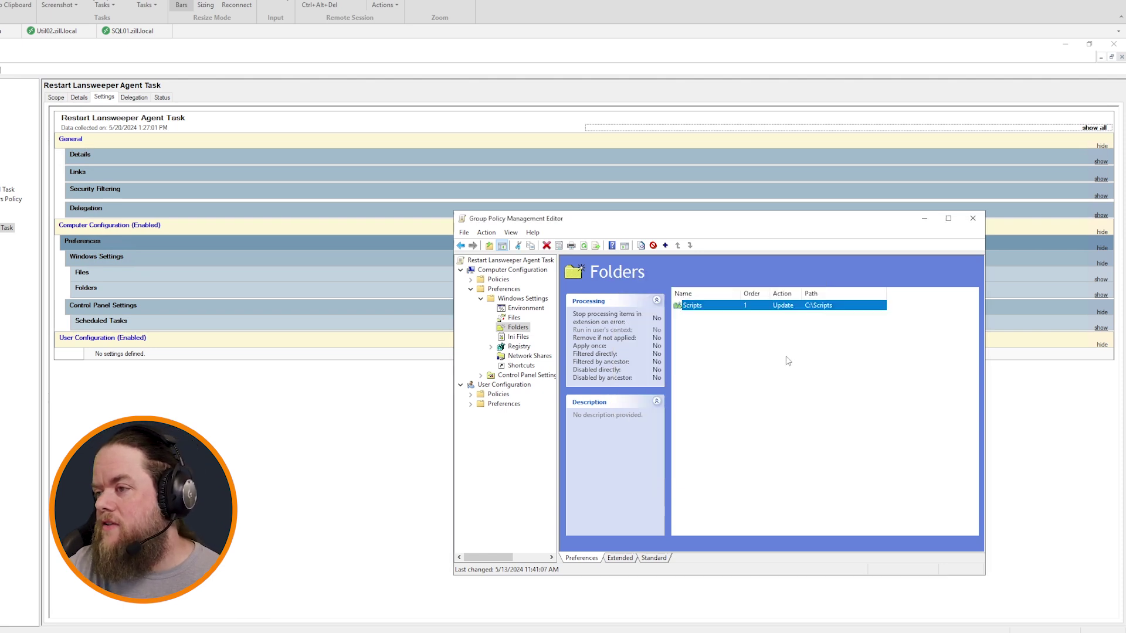
# Step: Open the Files preferences and review the source and destination in the LansweeperServiceManager.ps1 item's properties
pyautogui.click(514, 318)
pyautogui.rightClick(727, 359)
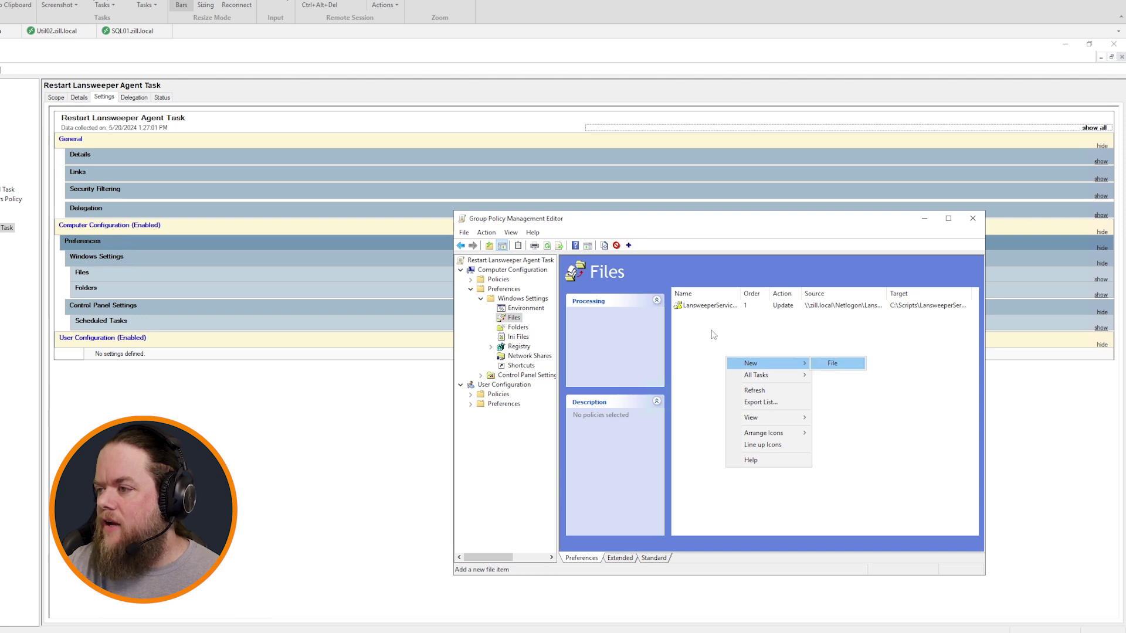
pyautogui.click(691, 308)
pyautogui.rightClick(691, 307)
pyautogui.click(725, 402)
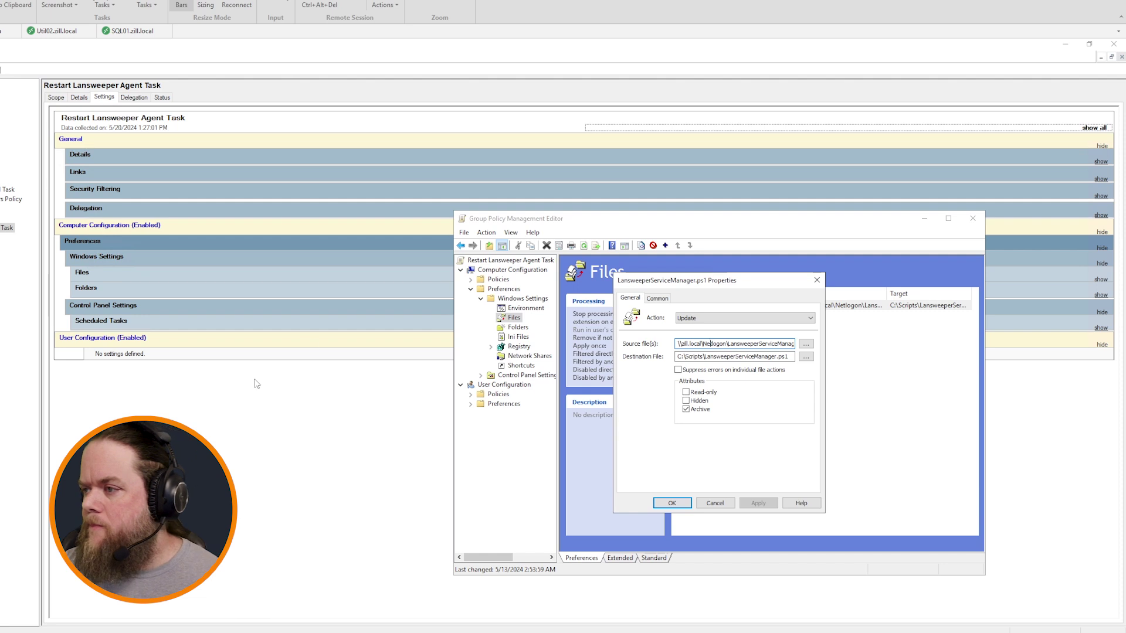
pyautogui.click(711, 343)
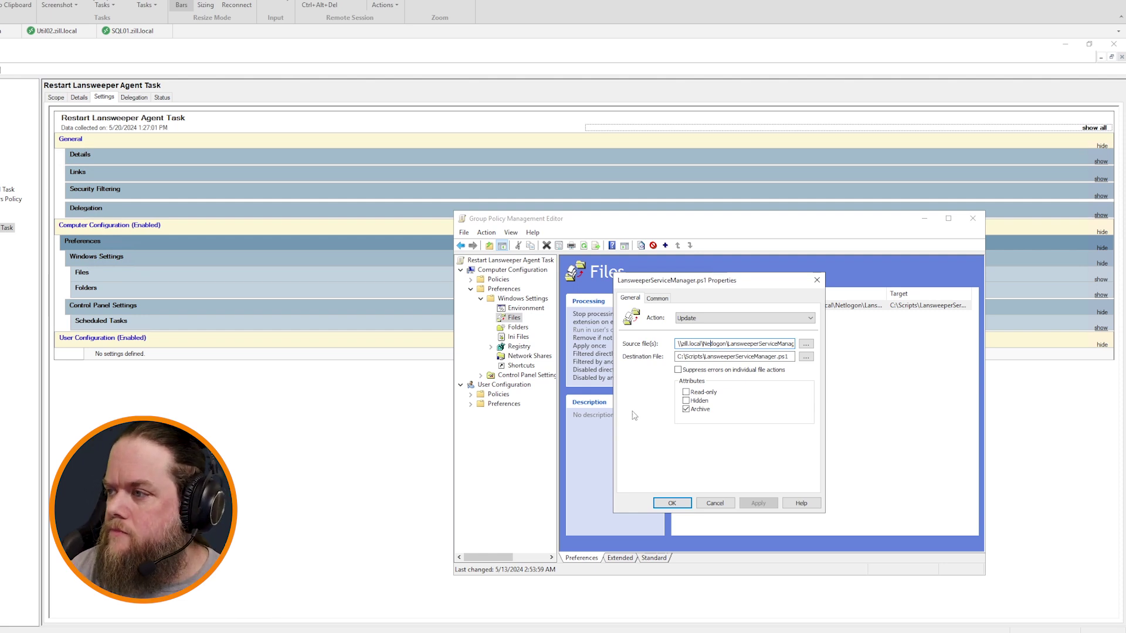
pyautogui.click(816, 280)
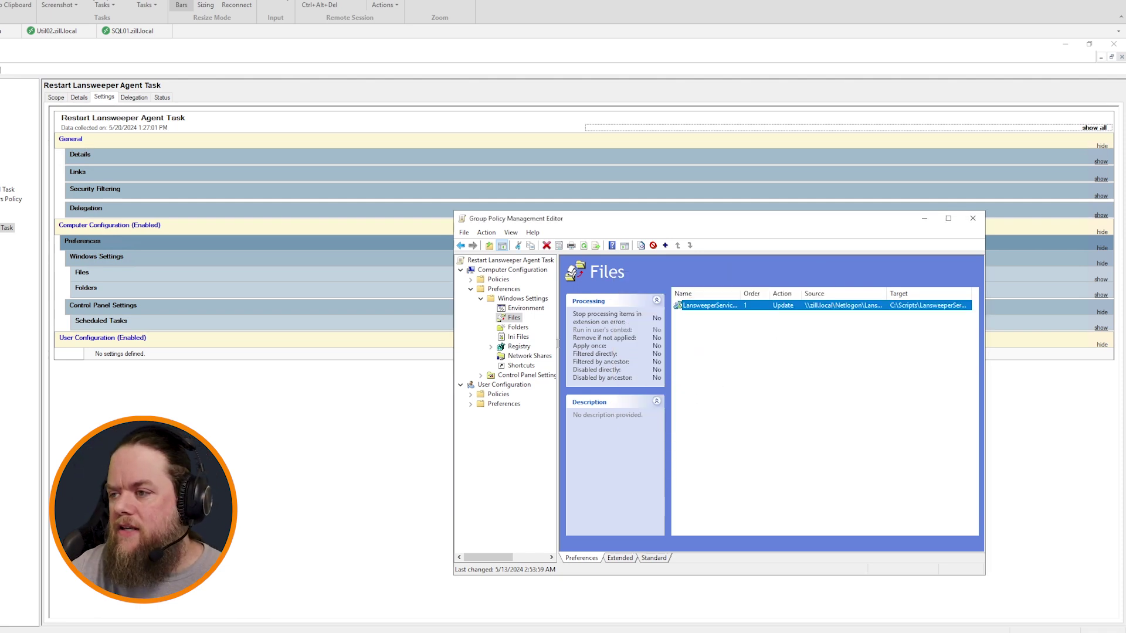
# Step: Open Scheduled Tasks under the computer's Control Panel Settings and review the general properties of Run LSAgent at Logon
pyautogui.click(523, 375)
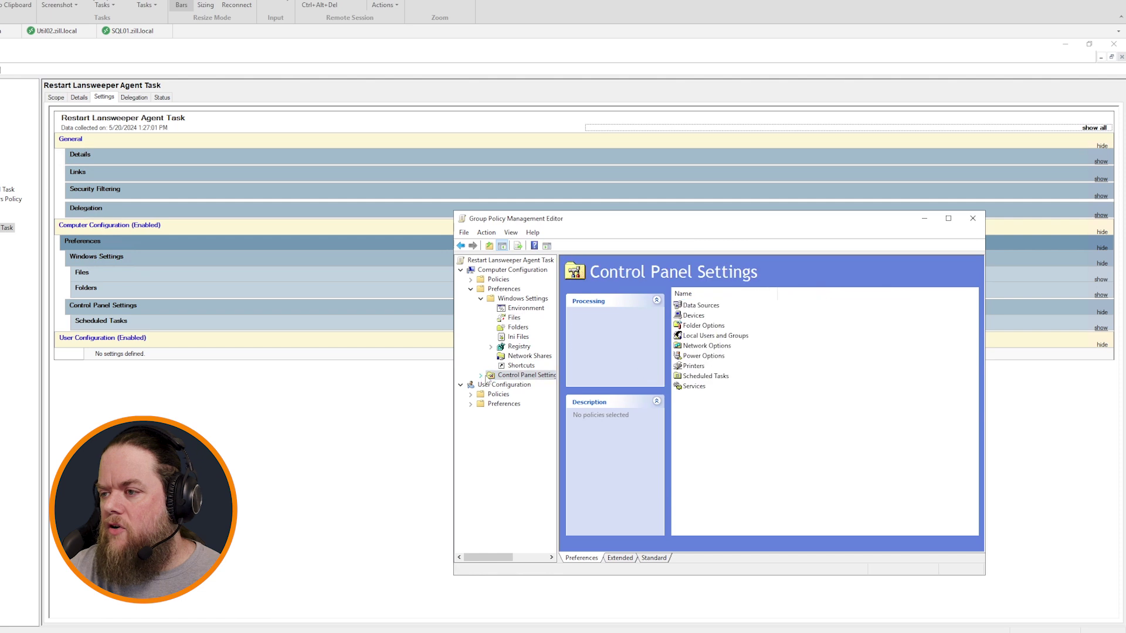
pyautogui.click(481, 376)
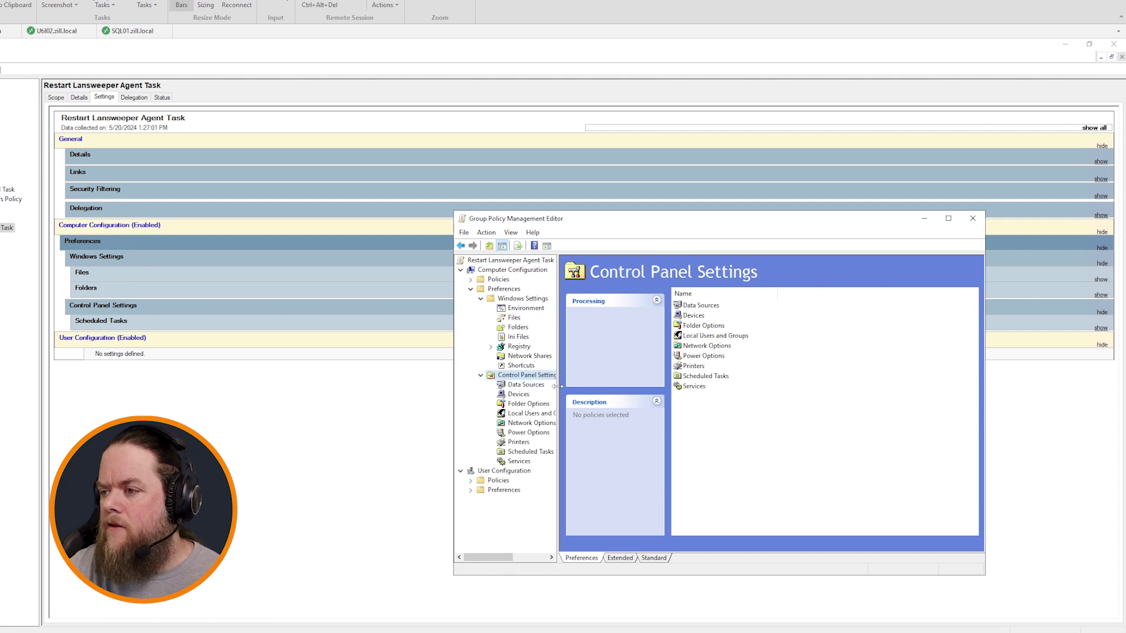
pyautogui.moveTo(557, 387); pyautogui.dragTo(628, 397)
pyautogui.click(524, 452)
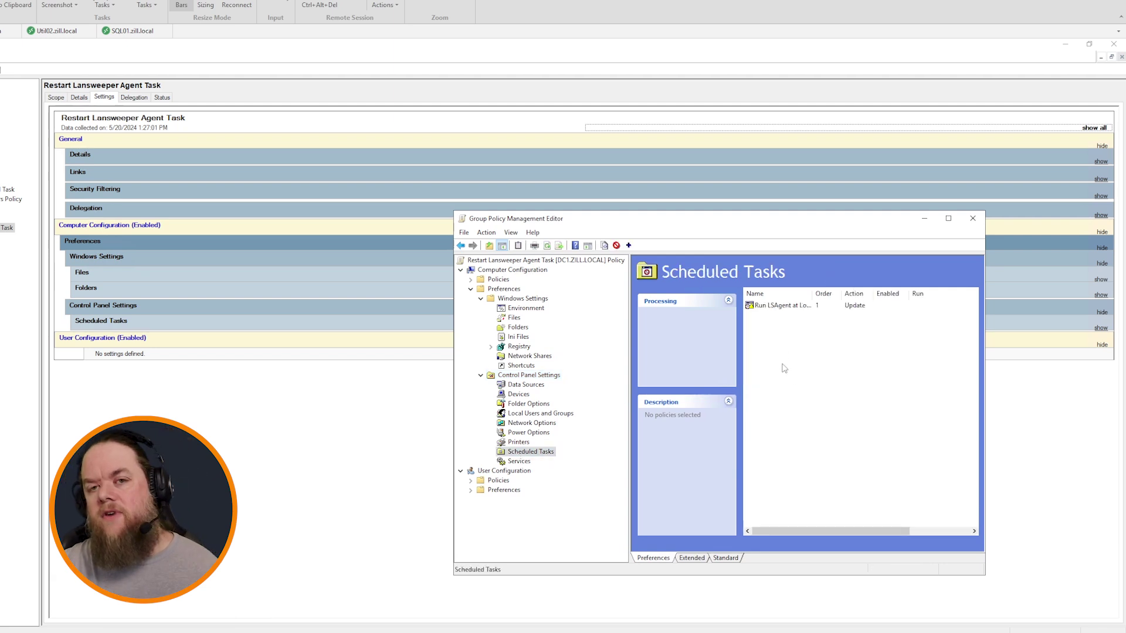
pyautogui.rightClick(757, 305)
pyautogui.click(781, 404)
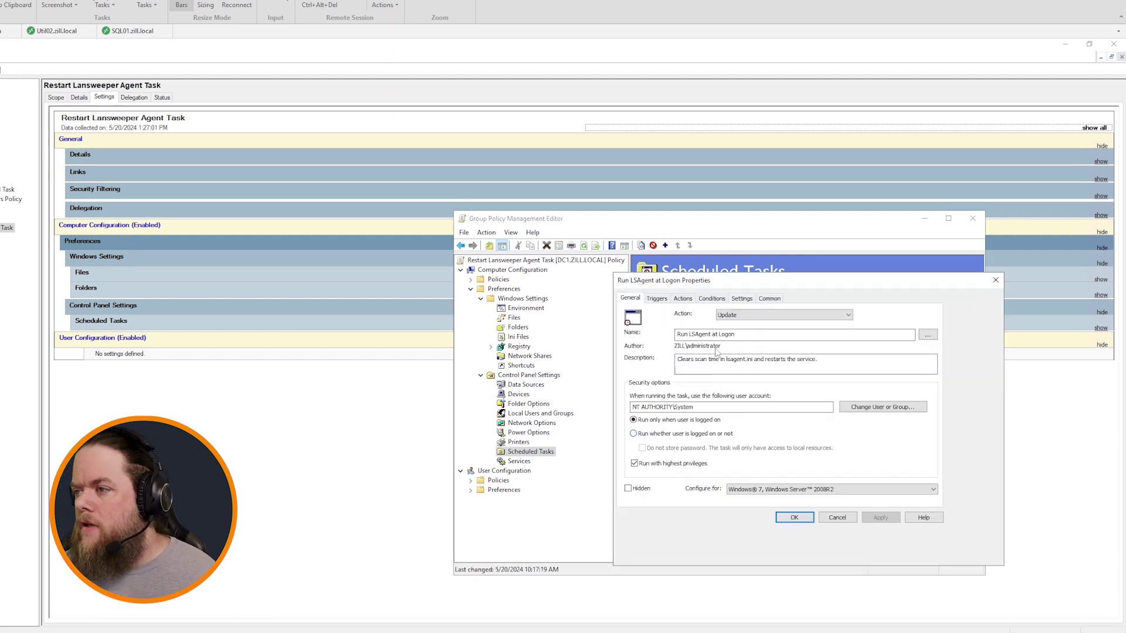
pyautogui.moveTo(705, 285); pyautogui.dragTo(619, 332)
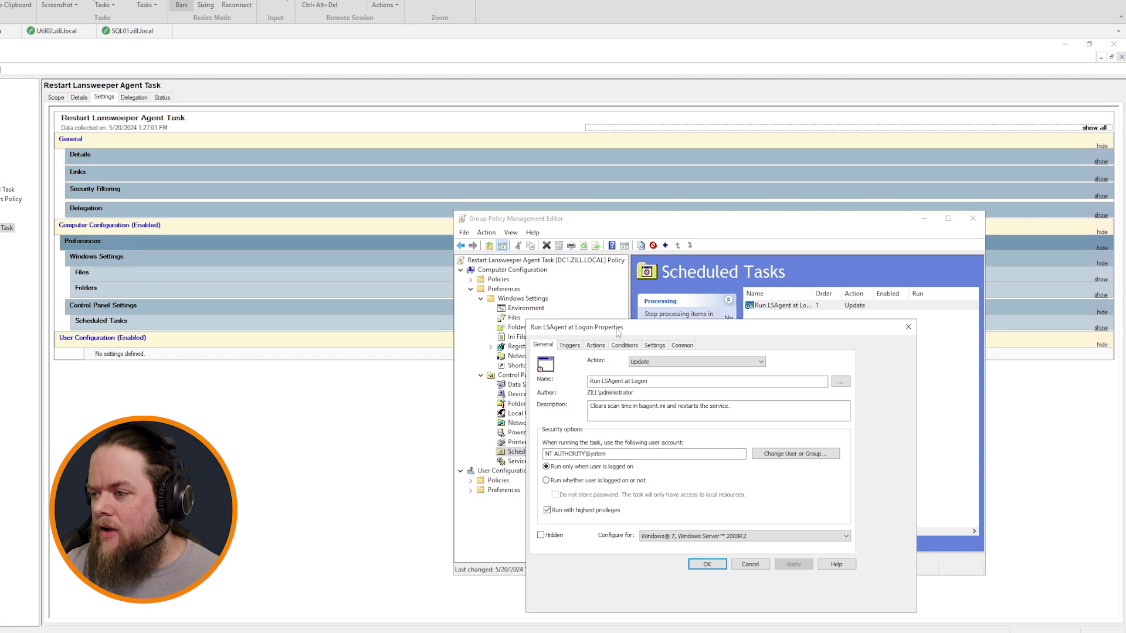
# Step: Review the At log on trigger of the task and the available options for beginning it, leaving At log on selected
pyautogui.click(569, 345)
pyautogui.click(561, 400)
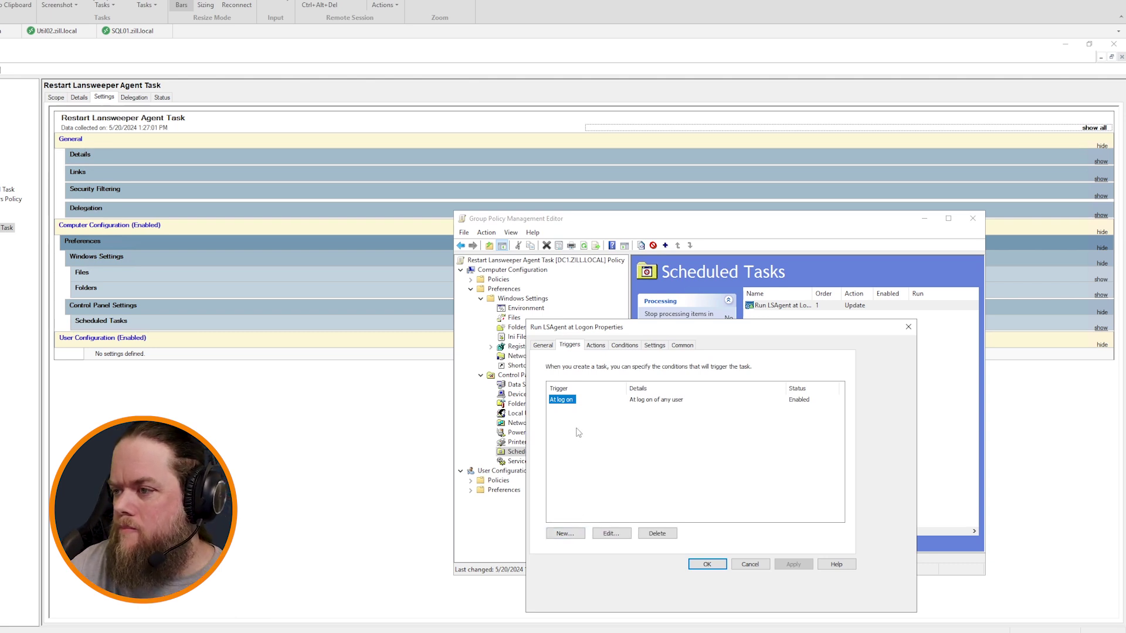
pyautogui.click(611, 531)
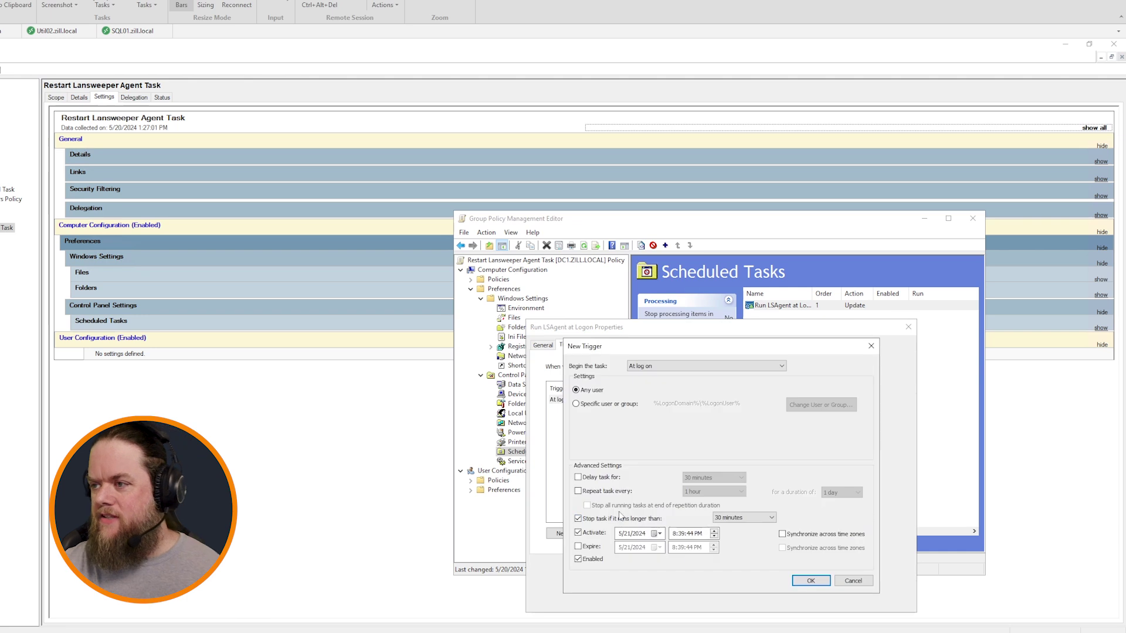
pyautogui.click(639, 368)
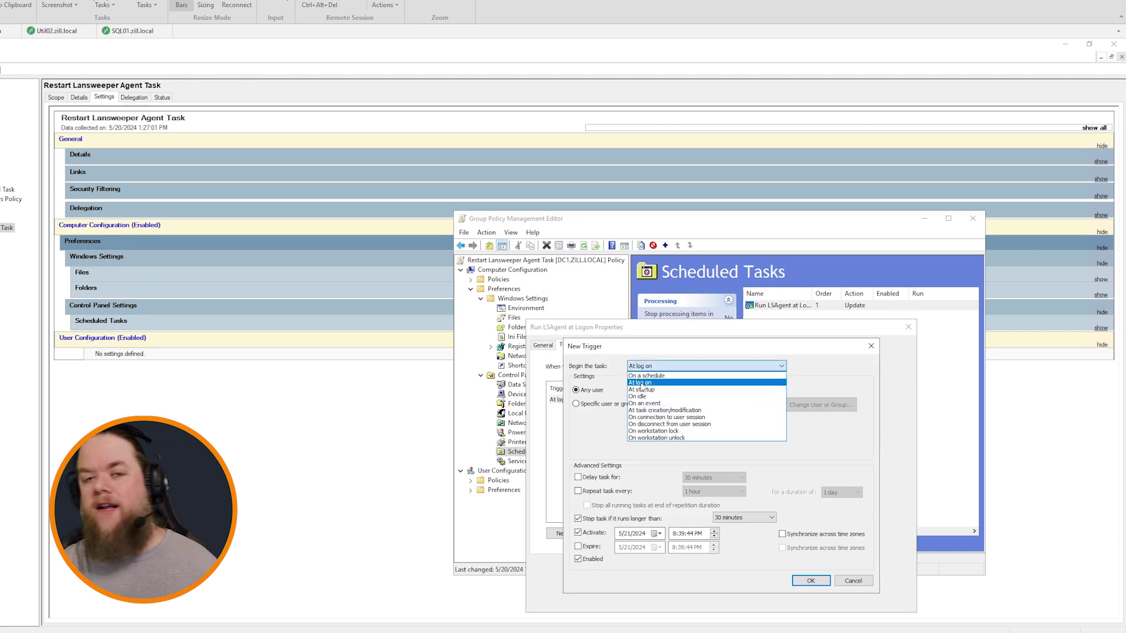
pyautogui.click(642, 383)
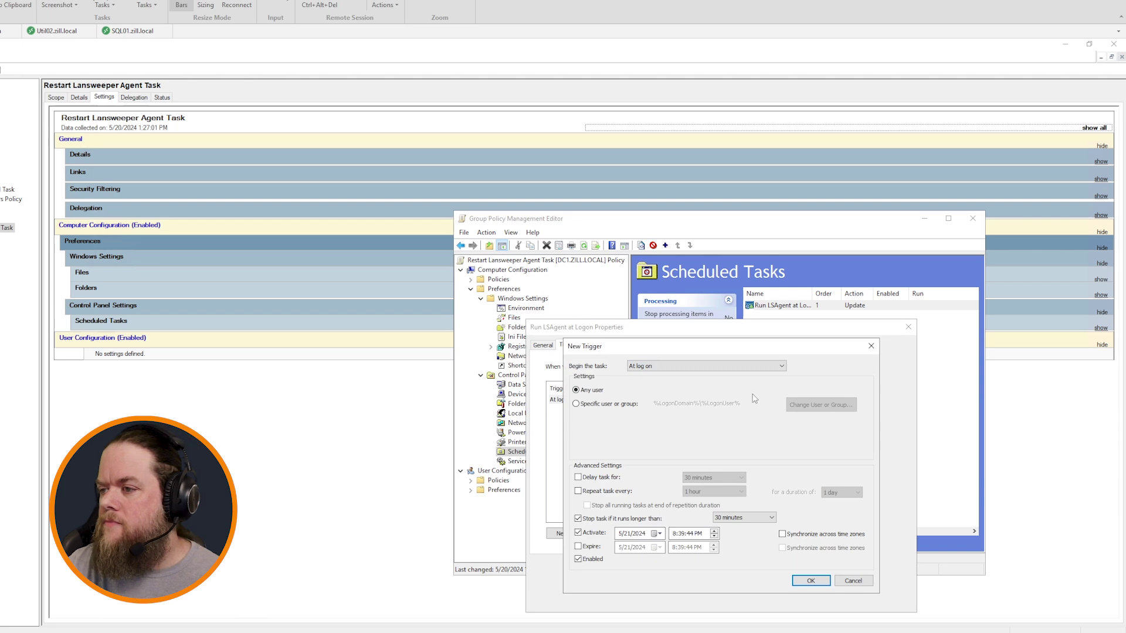
pyautogui.click(870, 345)
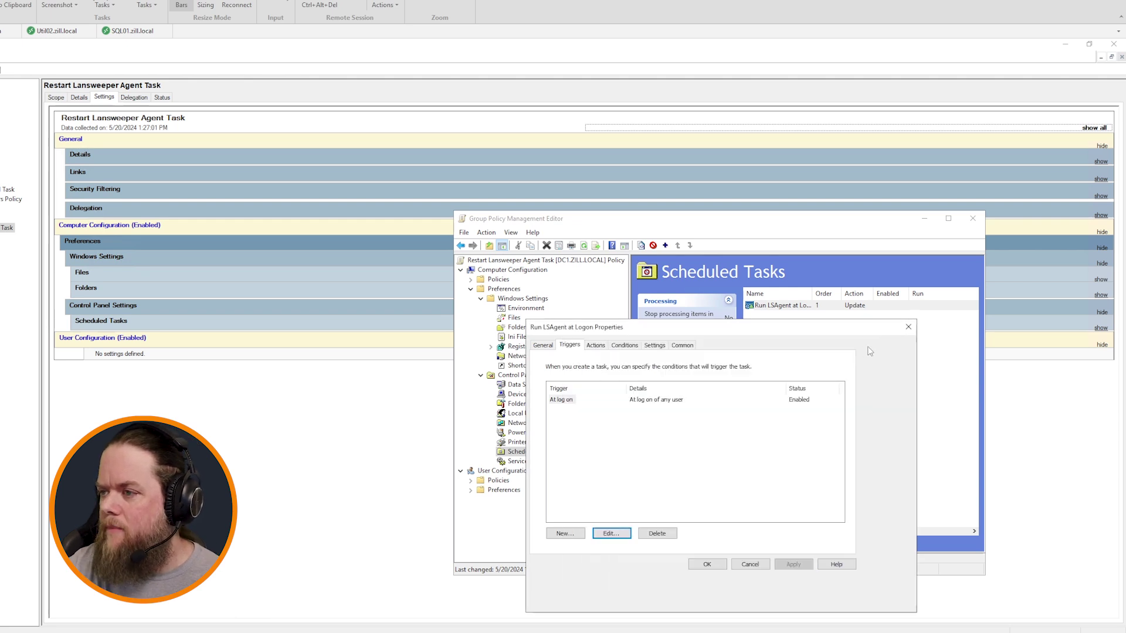
# Step: Open the task's Start a program action and examine the powershell.exe arguments through to the script path
pyautogui.click(596, 345)
pyautogui.click(589, 400)
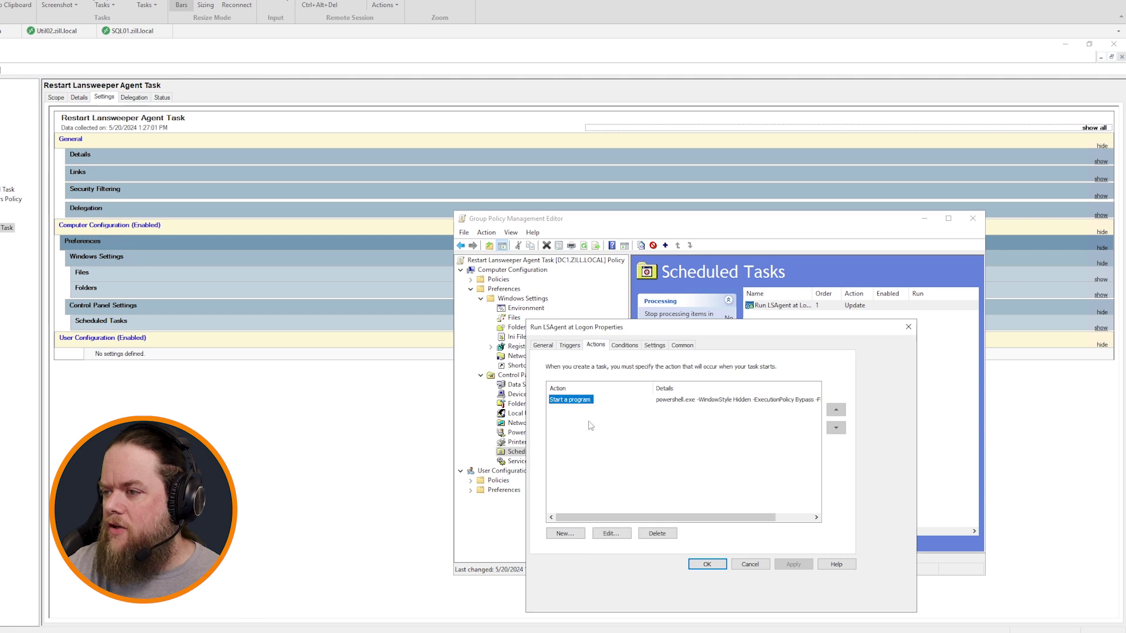
pyautogui.click(611, 535)
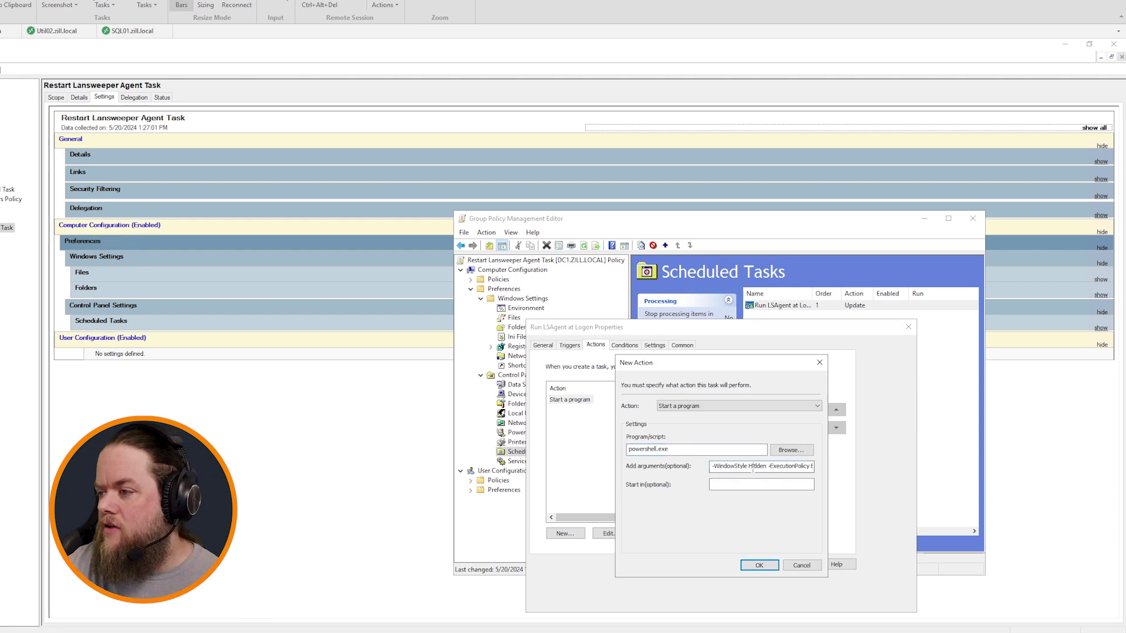
pyautogui.moveTo(729, 468); pyautogui.dragTo(769, 468)
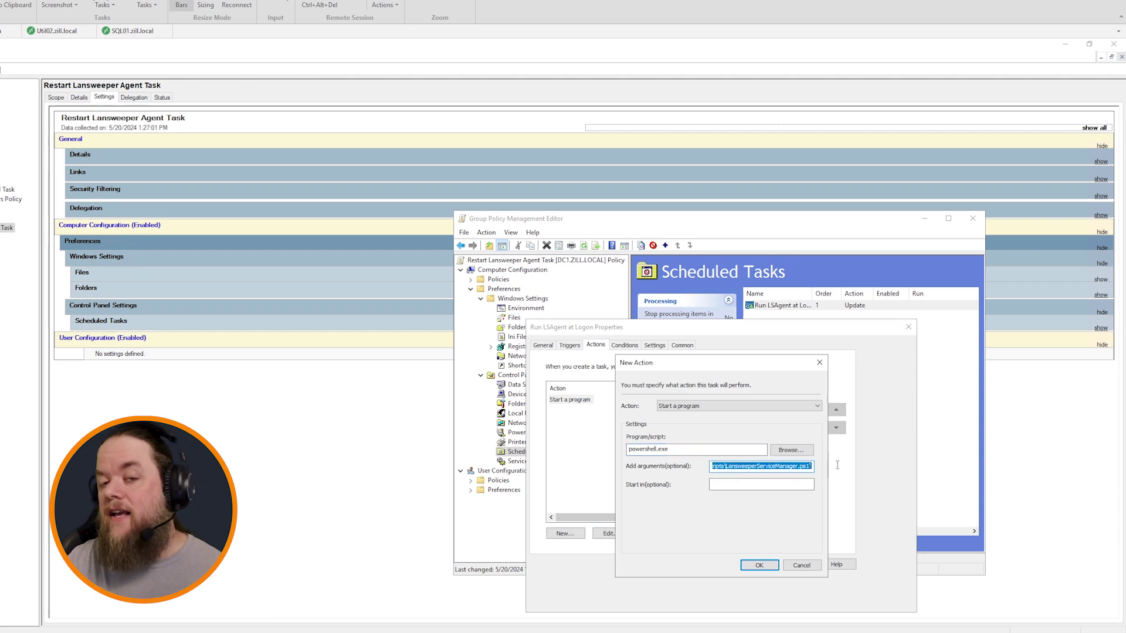
pyautogui.click(769, 467)
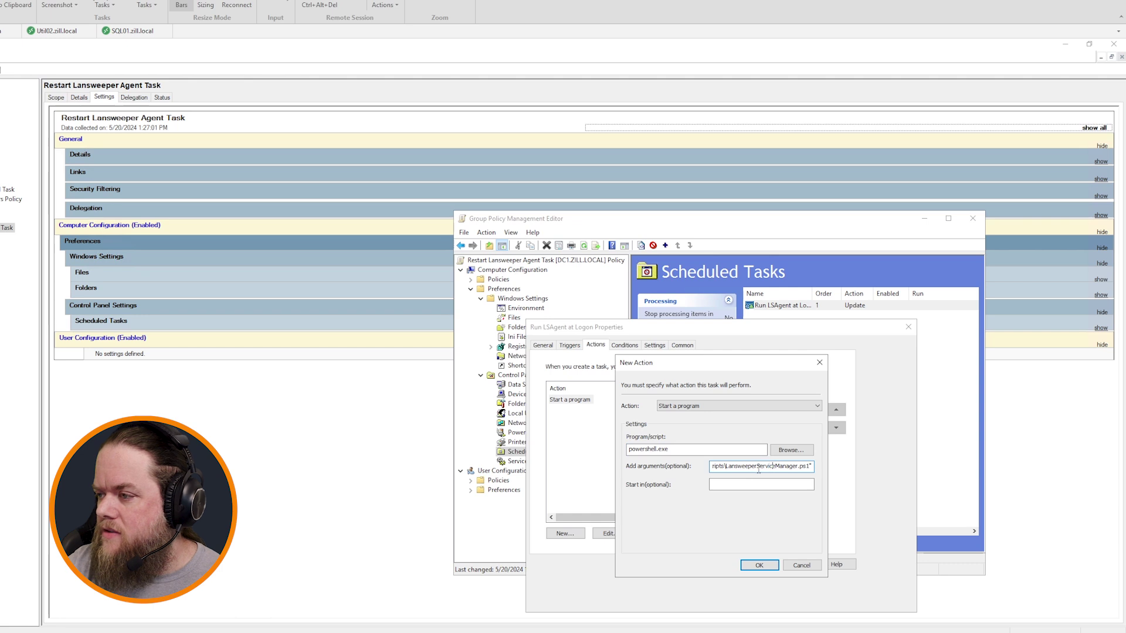
# Step: Examine the script file name at the end of the powershell.exe arguments, and close the task's properties without changes
pyautogui.doubleClick(774, 467)
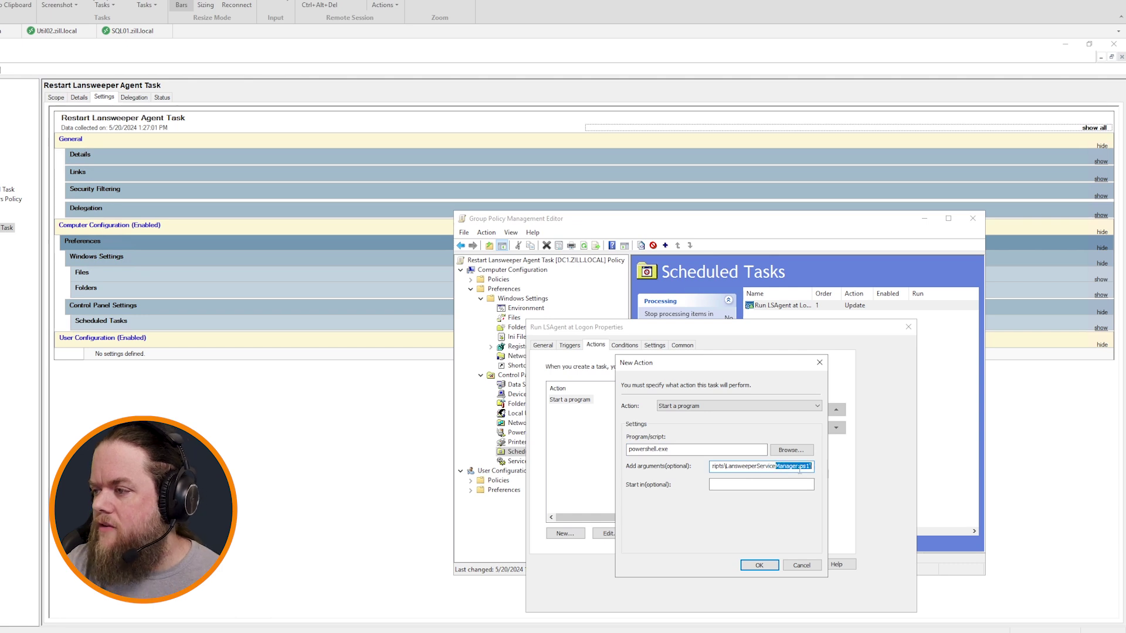
pyautogui.click(777, 468)
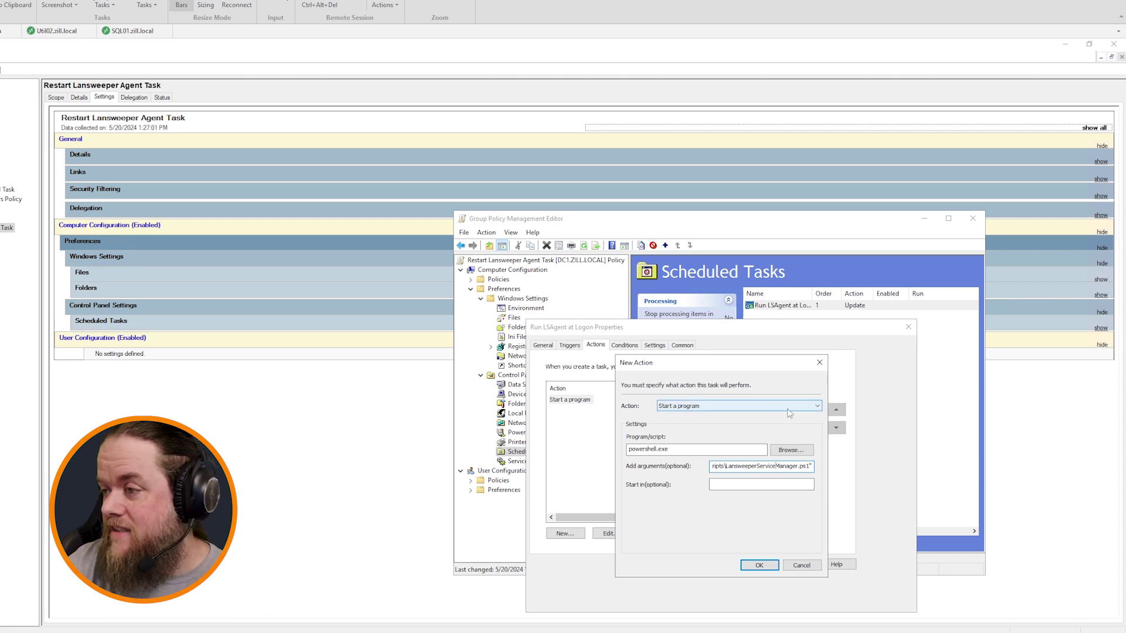
pyautogui.click(819, 362)
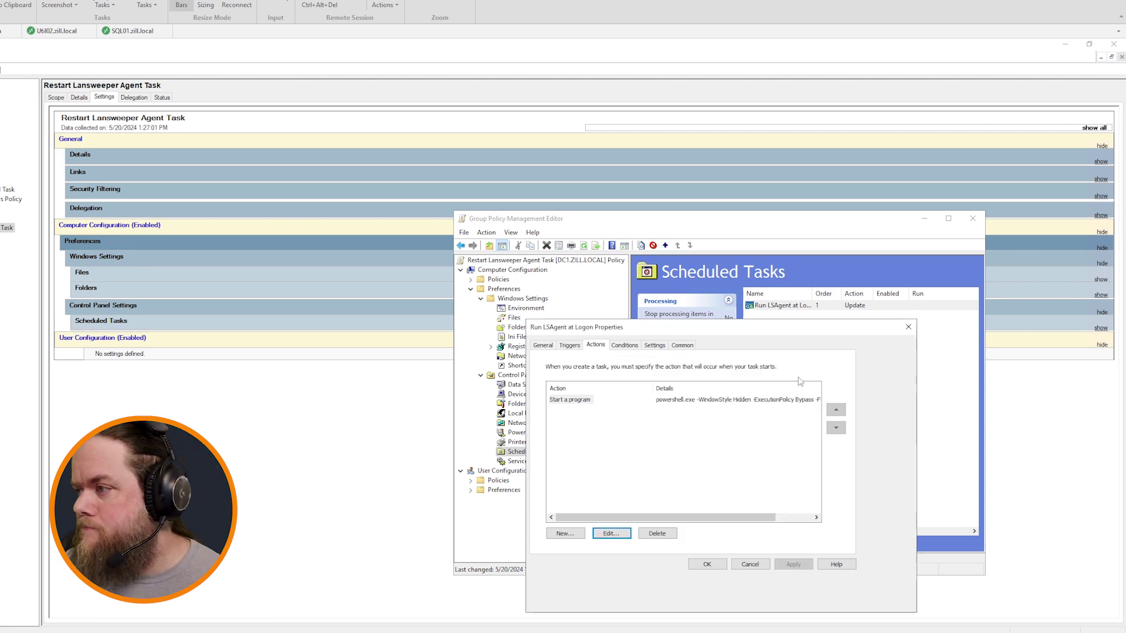
pyautogui.click(908, 327)
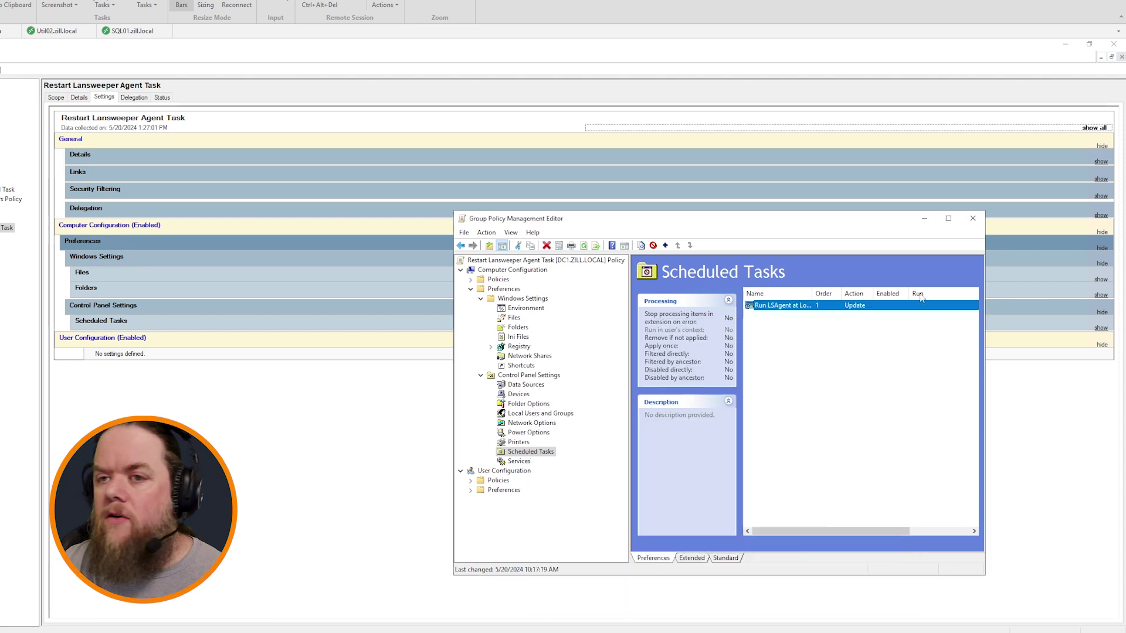
# Step: Close the policy editor and review the policies linked under the Workstations and Servers organizational units
pyautogui.click(973, 218)
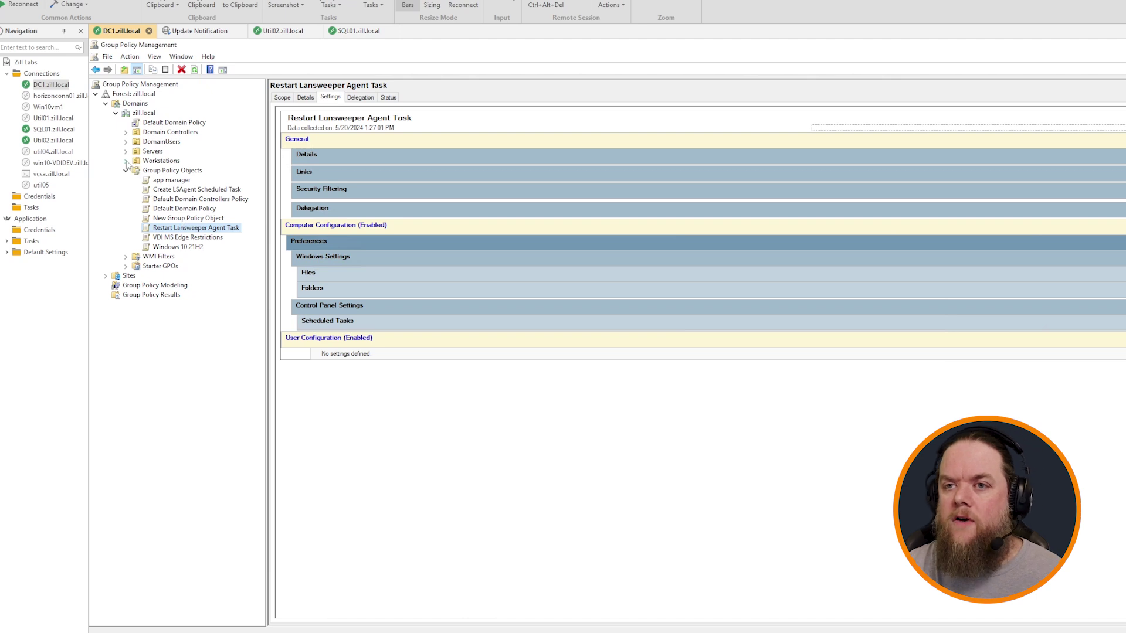
pyautogui.click(126, 161)
pyautogui.click(126, 152)
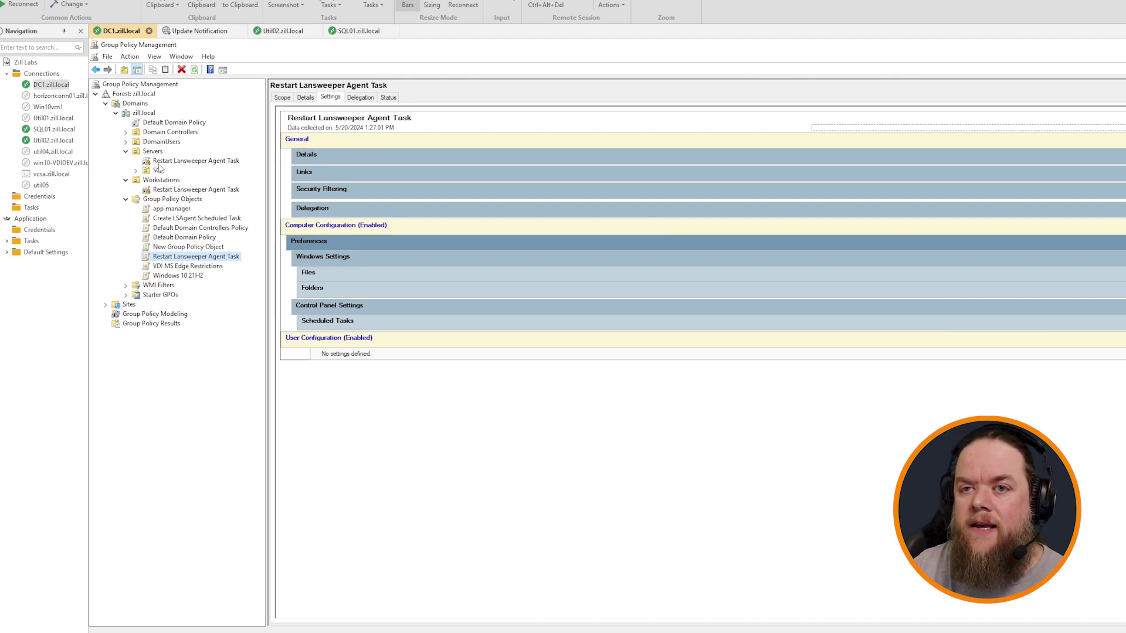
# Step: Switch to the SQL01.zill.local remote session
pyautogui.click(54, 141)
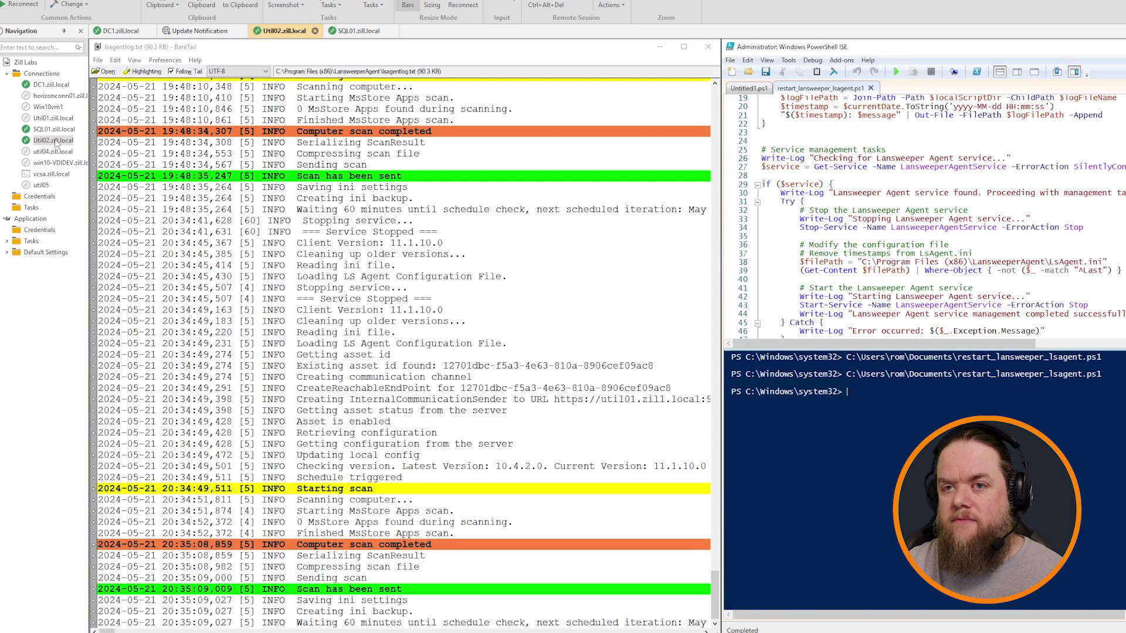
pyautogui.click(52, 132)
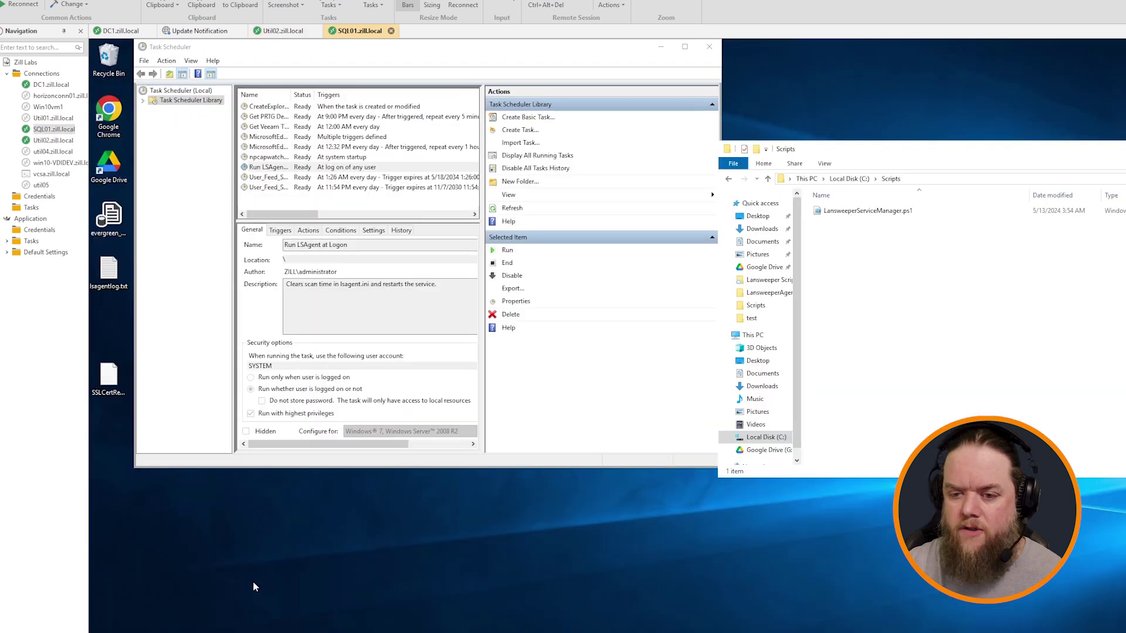
pyautogui.press('super')
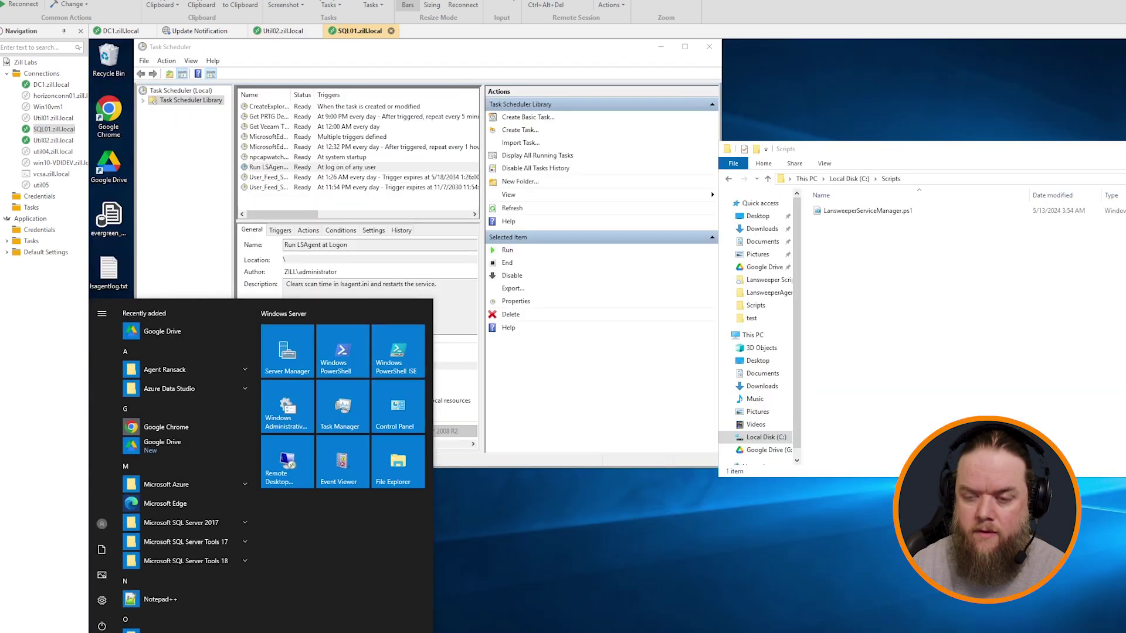
pyautogui.write('cmd')
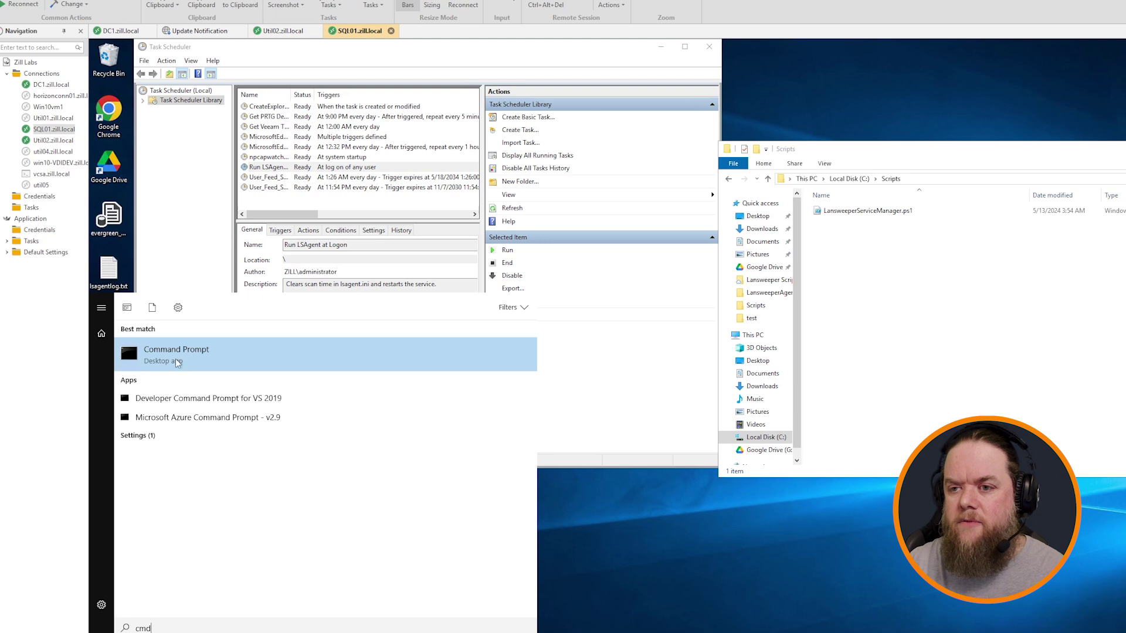
pyautogui.rightClick(176, 362)
pyautogui.click(221, 387)
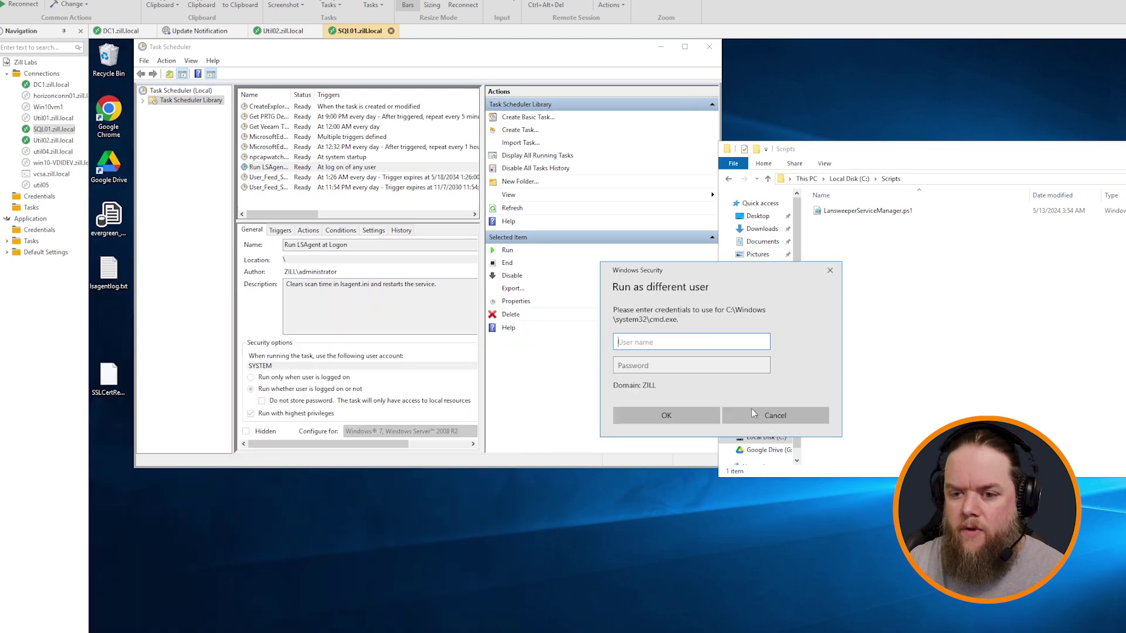
pyautogui.click(756, 414)
# Step: Open Command Prompt as administrator on SQL01 and place its window clear of the task details
pyautogui.press('super')
pyautogui.write('cmd')
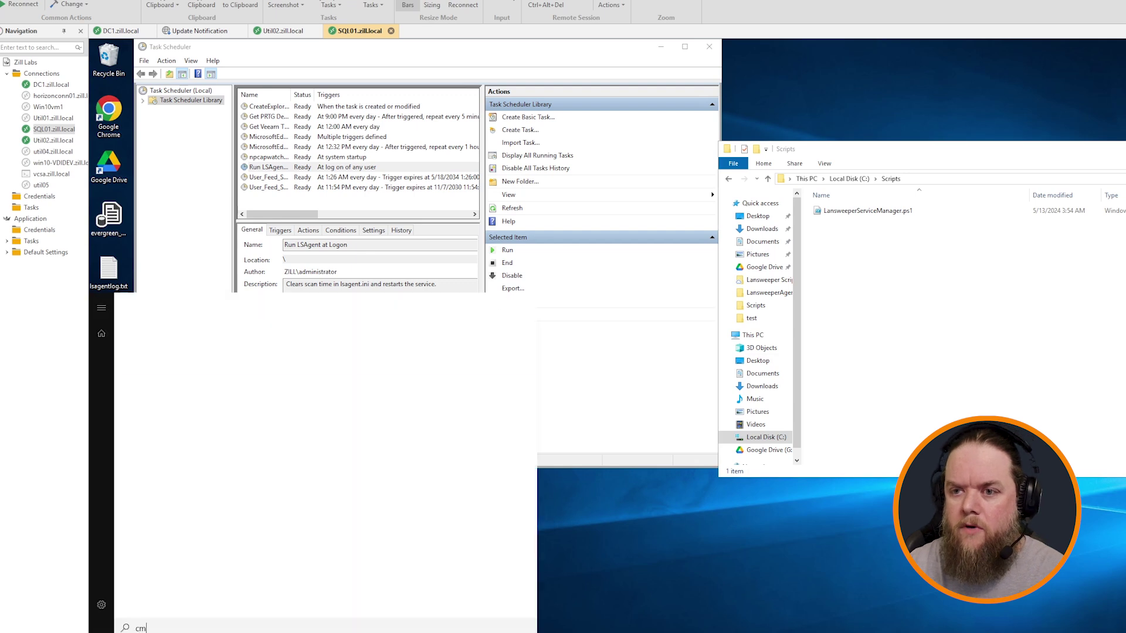
pyautogui.rightClick(189, 365)
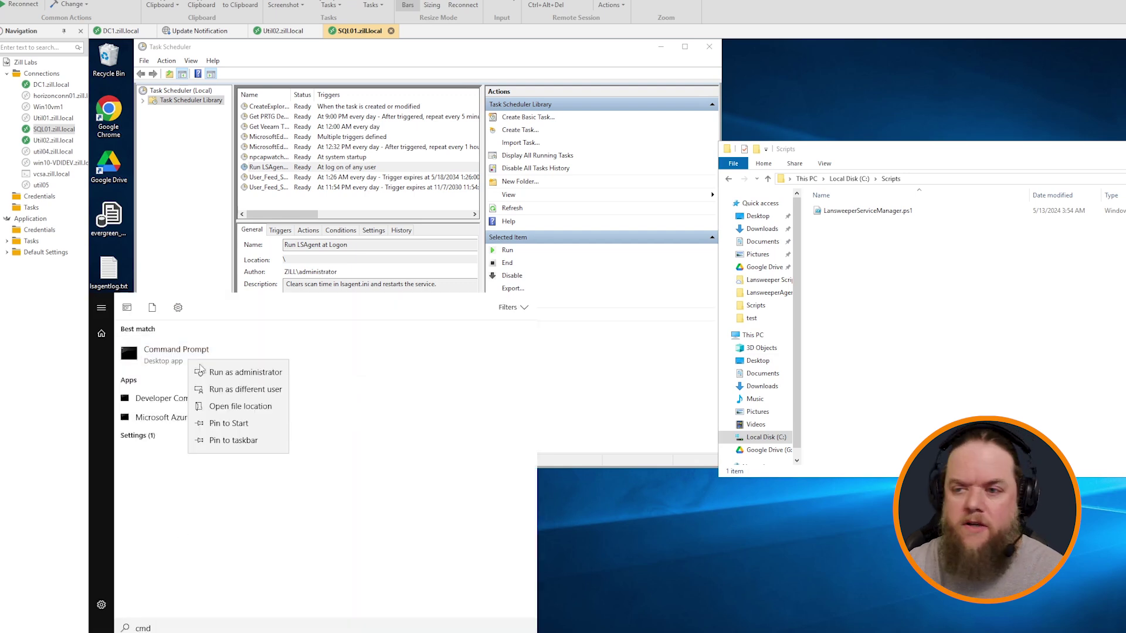
pyautogui.click(211, 373)
pyautogui.click(639, 415)
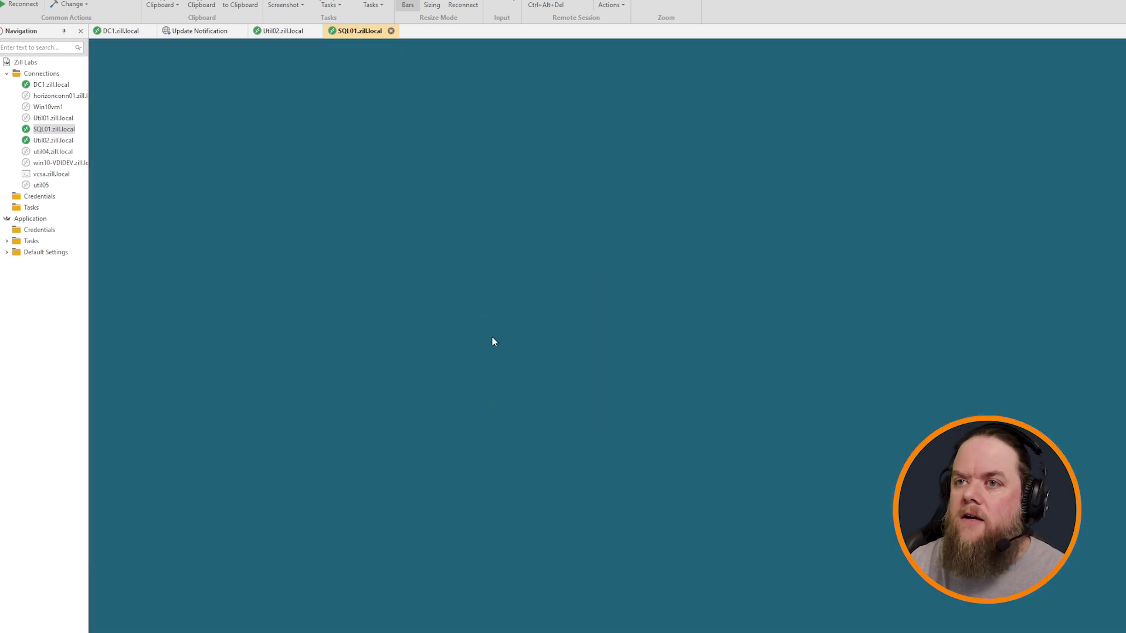
pyautogui.moveTo(300, 74); pyautogui.dragTo(598, 385)
pyautogui.click(598, 441)
# Step: Force a Group Policy refresh with gpupdate /force and move the console window aside from Task Scheduler
pyautogui.write('gpupdate')
pyautogui.press('BackSpace')
pyautogui.press('BackSpace')
pyautogui.press('BackSpace')
pyautogui.press('BackSpace')
pyautogui.press('BackSpace')
pyautogui.write('pdat')
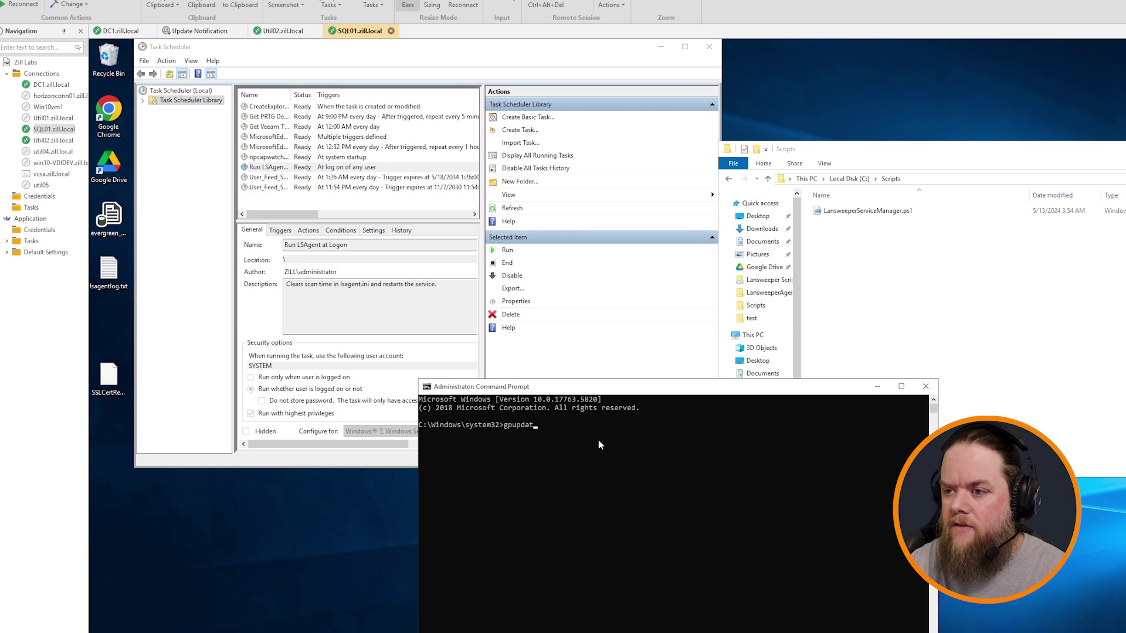
pyautogui.write('e /force')
pyautogui.press('Return')
pyautogui.moveTo(615, 386); pyautogui.dragTo(755, 344)
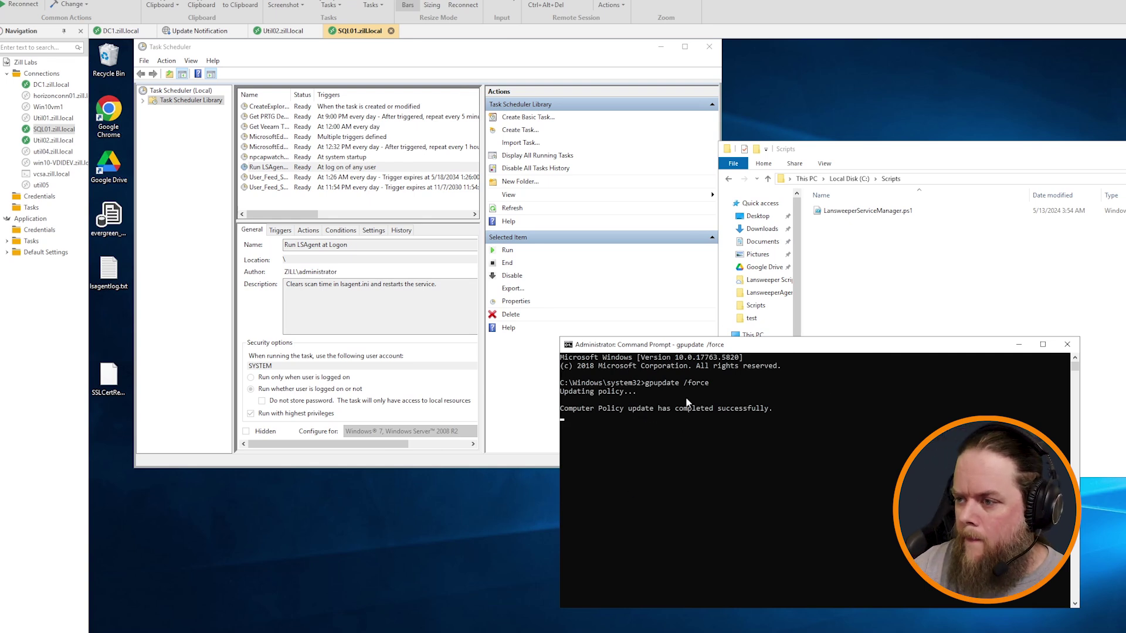
pyautogui.moveTo(719, 350); pyautogui.dragTo(902, 392)
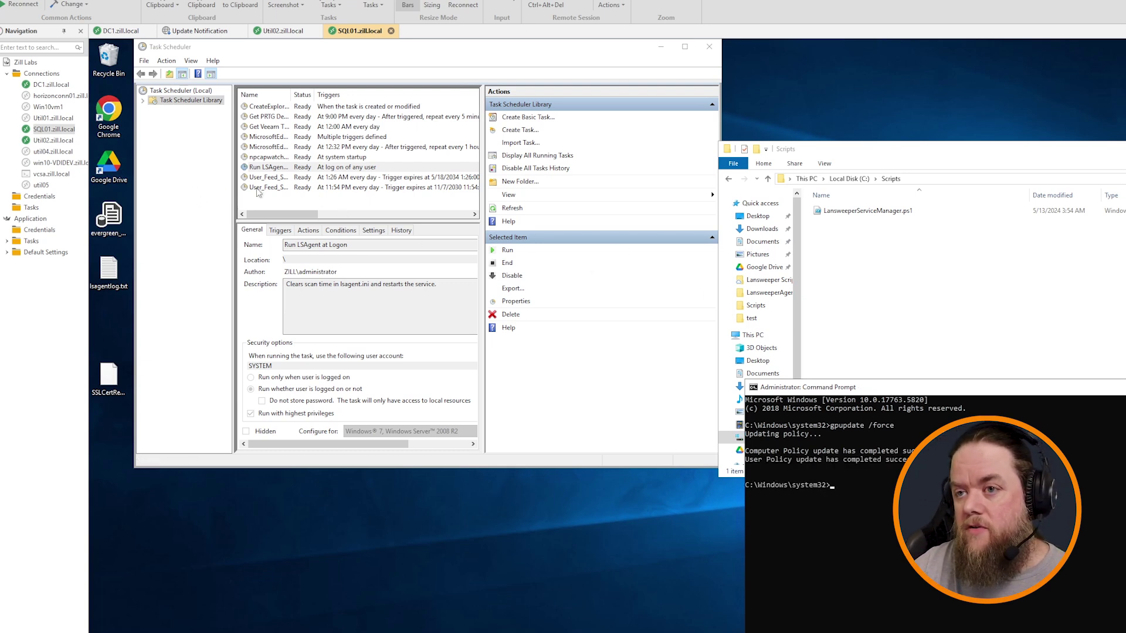
# Step: Reopen Task Scheduler and inspect the Run LSAgent at Logon task, widening the Name column to show full task names
pyautogui.click(266, 168)
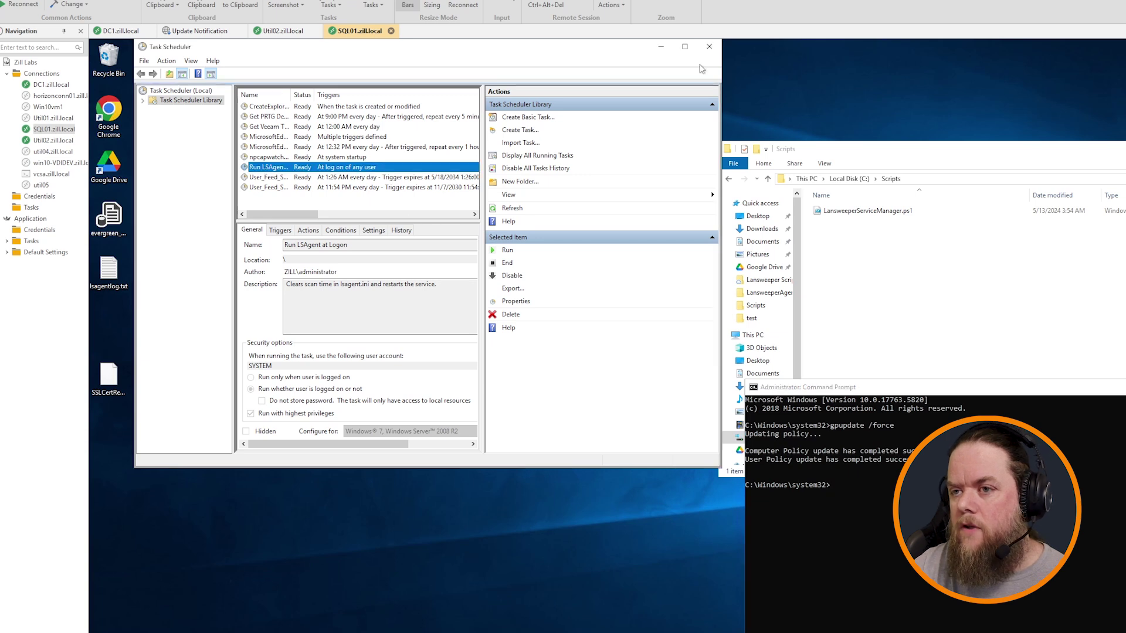
pyautogui.click(708, 47)
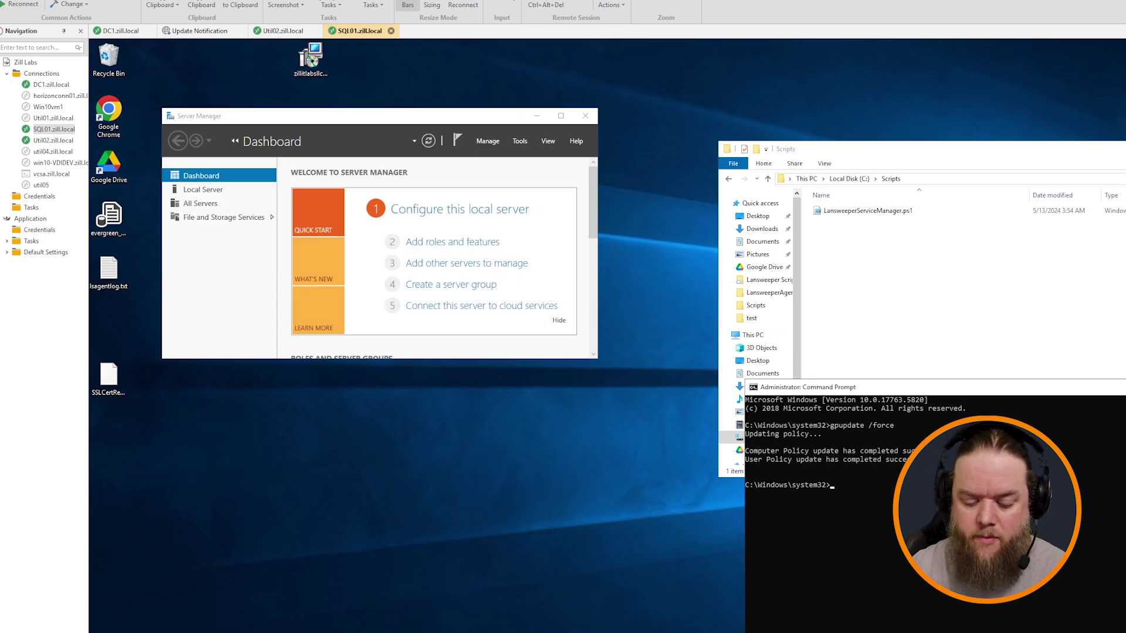
pyautogui.press('super')
pyautogui.write('s')
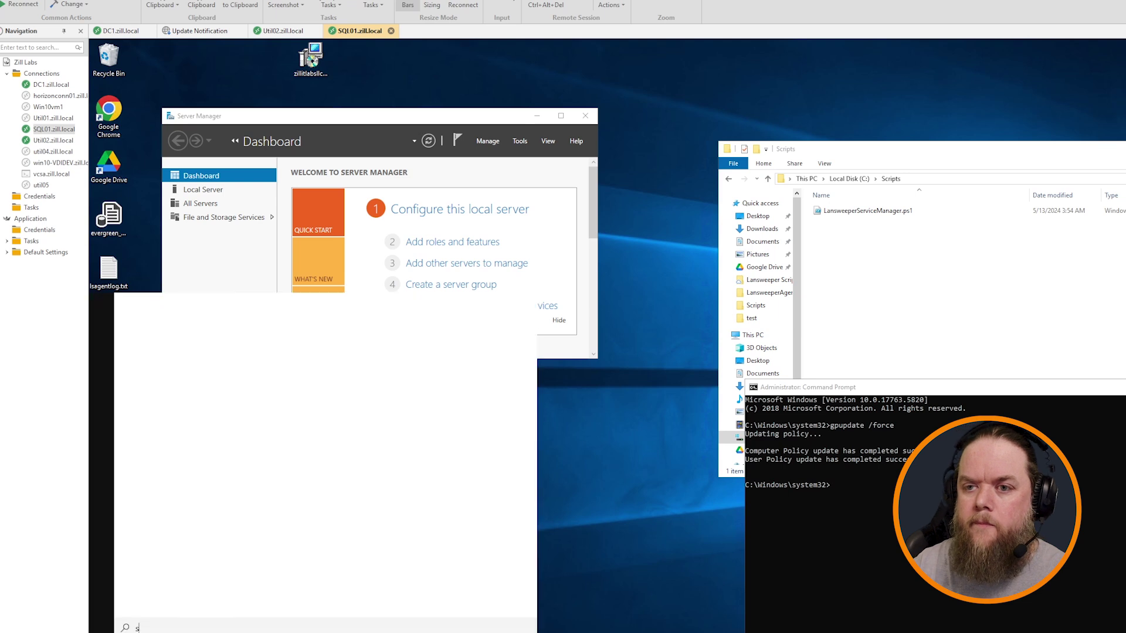
pyautogui.write('ched')
pyautogui.click(179, 353)
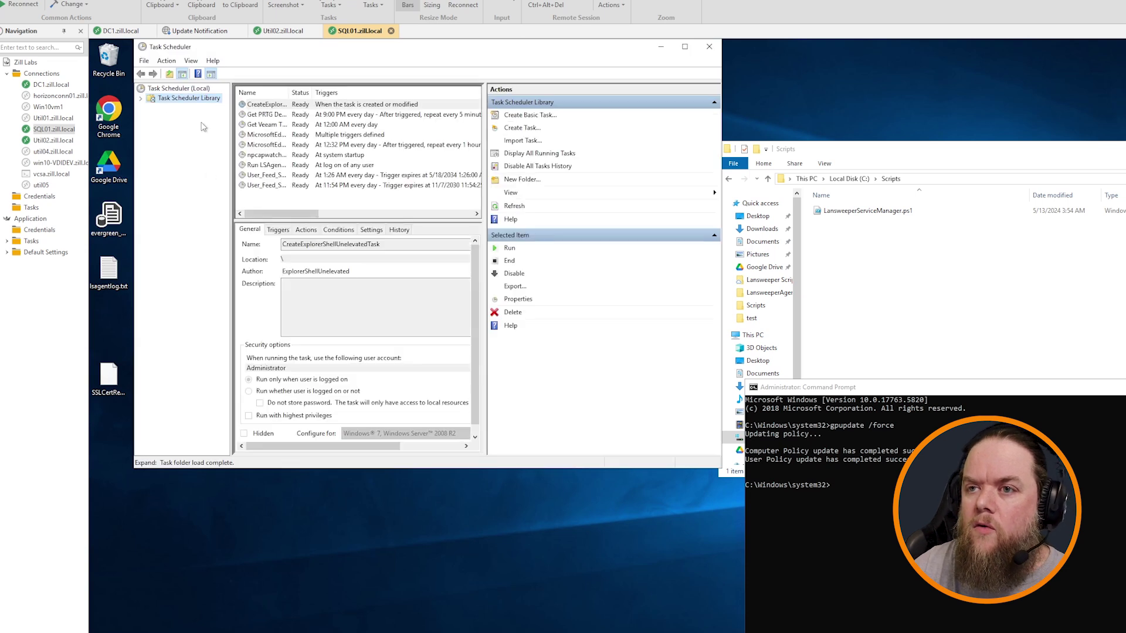
pyautogui.click(267, 165)
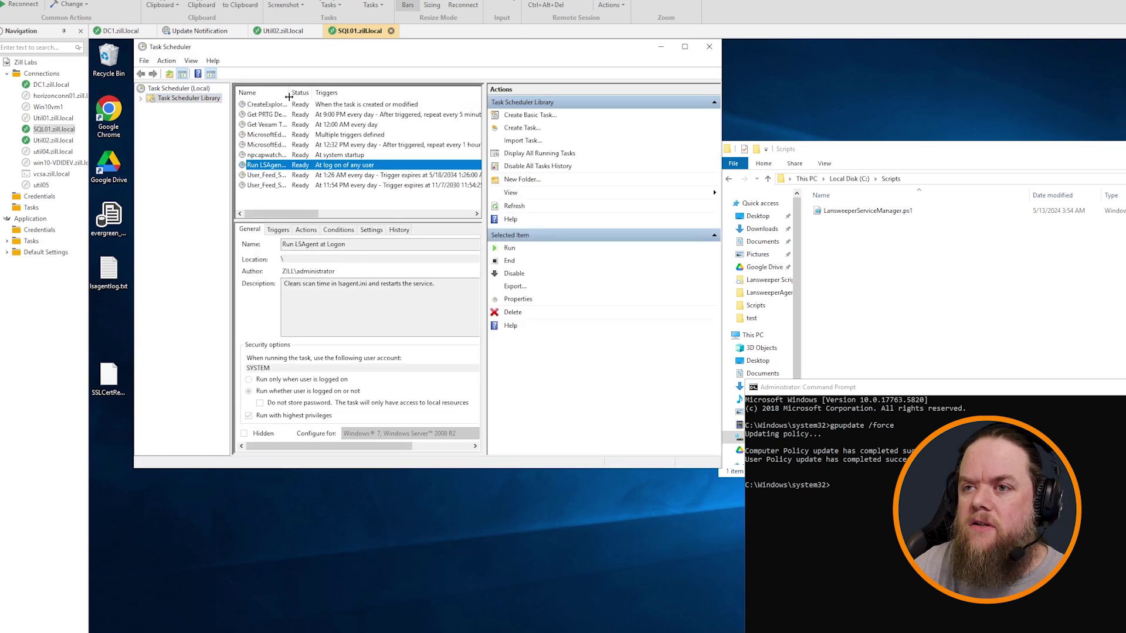
pyautogui.moveTo(290, 93); pyautogui.dragTo(327, 92)
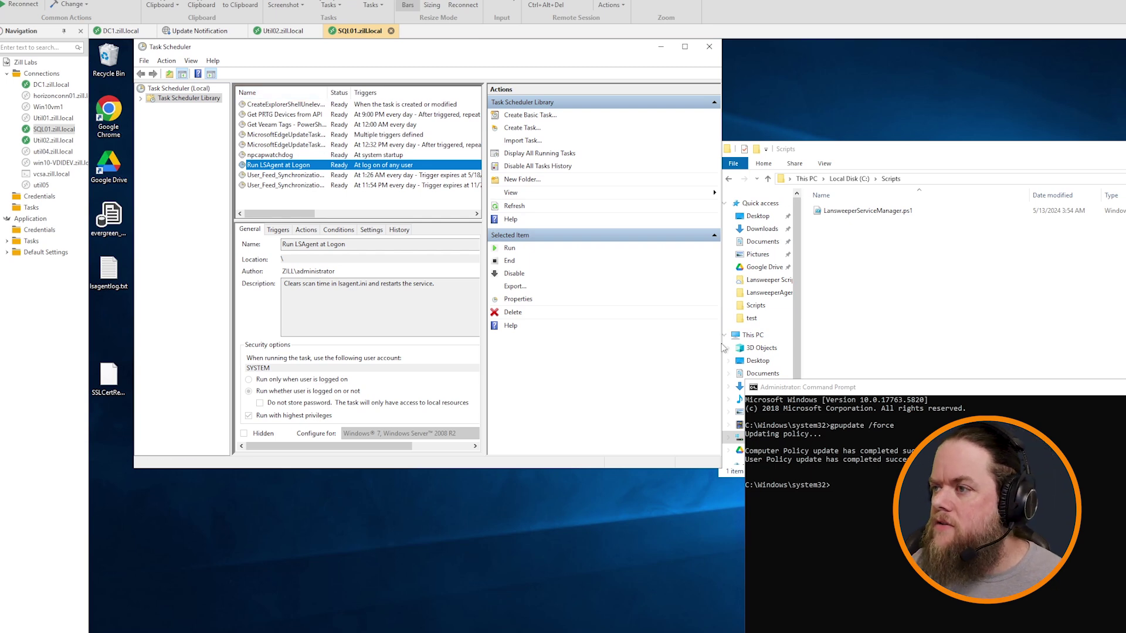
# Step: Check the C:\Scripts folder for the LansweeperServiceManager.ps1 file
pyautogui.click(857, 178)
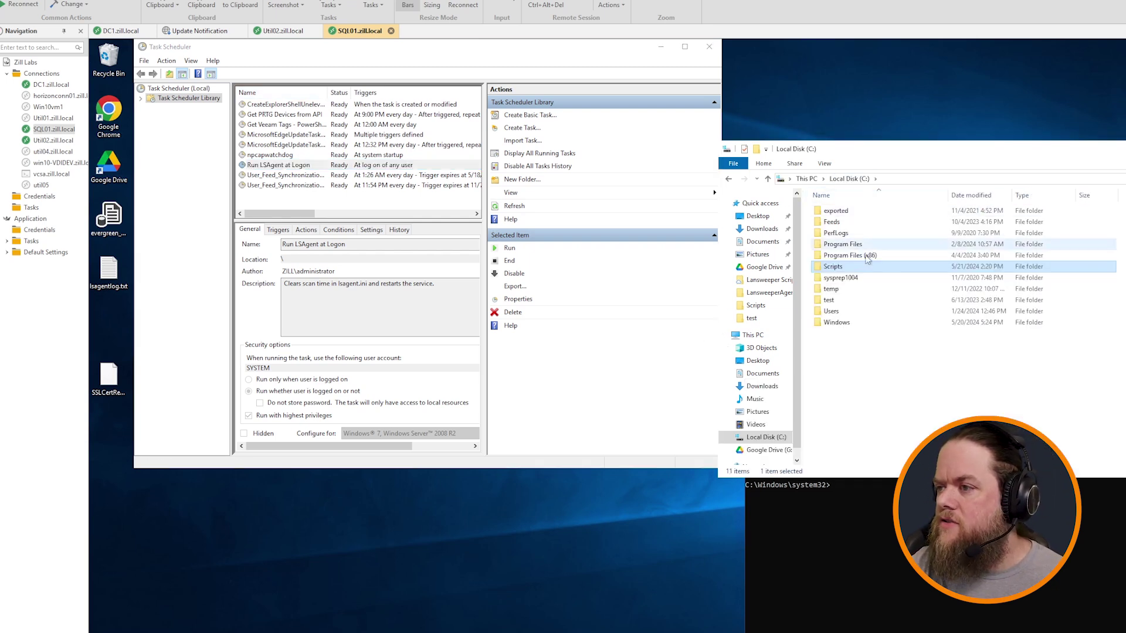
pyautogui.doubleClick(832, 266)
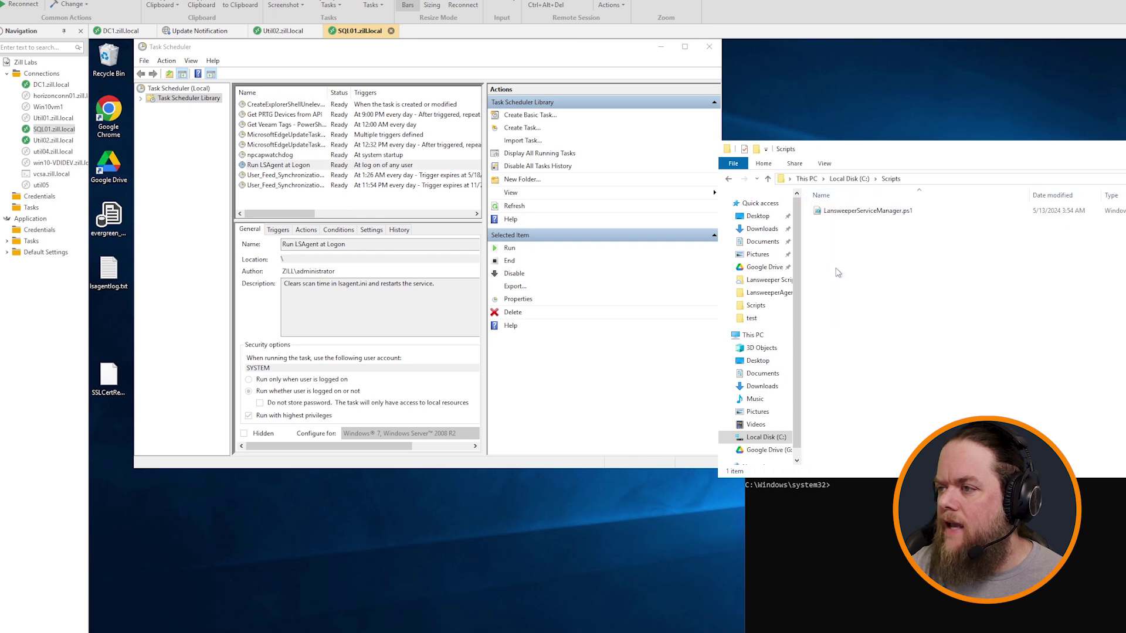
pyautogui.click(865, 211)
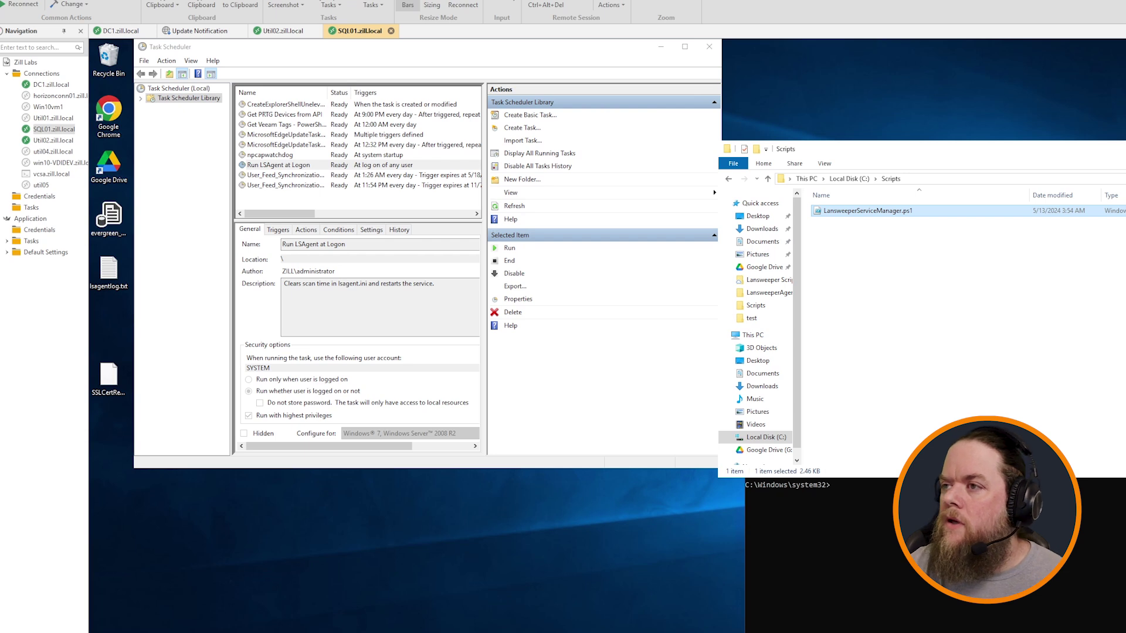
# Step: Close all open windows on SQL01 and sign out of the session
pyautogui.hotkey('alt', 'F4')
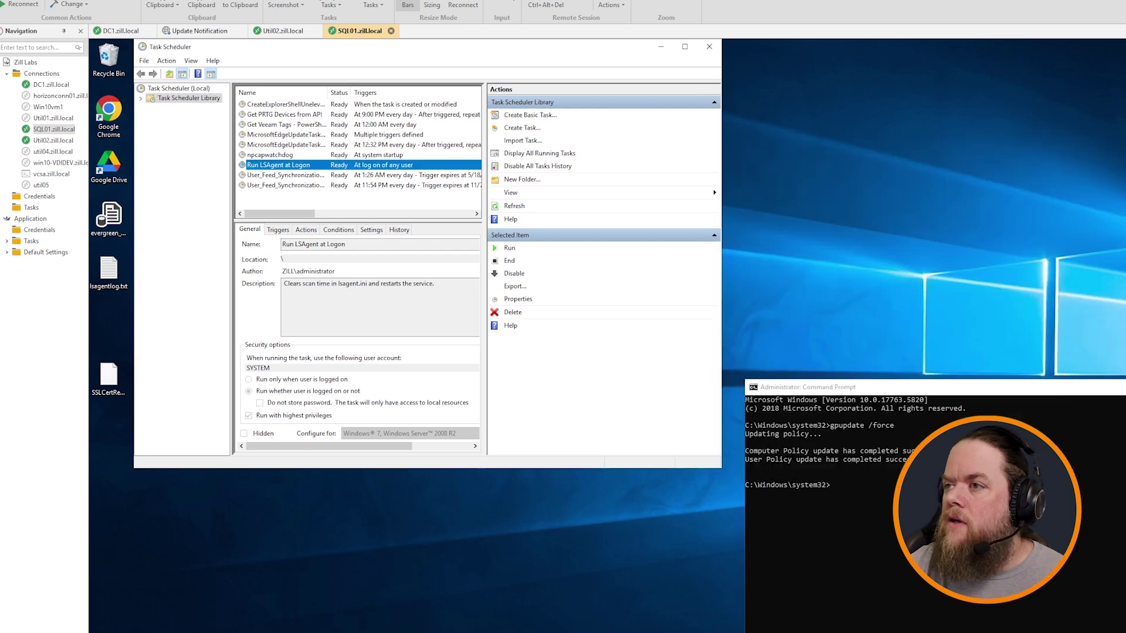
pyautogui.click(709, 46)
pyautogui.hotkey('alt', 'F4')
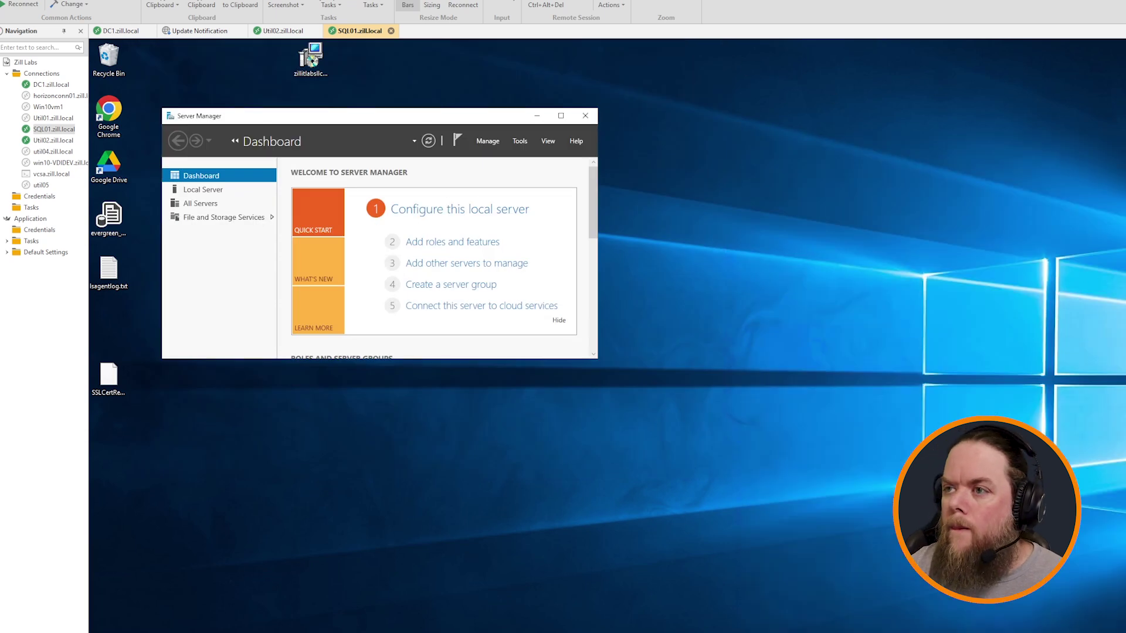
pyautogui.click(588, 119)
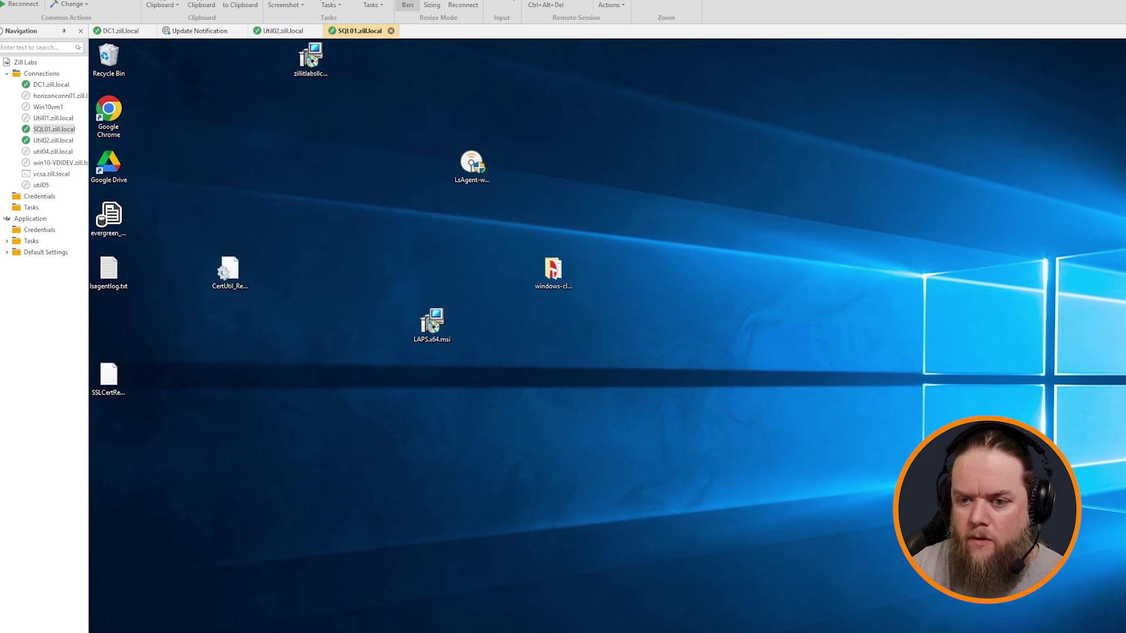
pyautogui.click(101, 630)
pyautogui.click(103, 525)
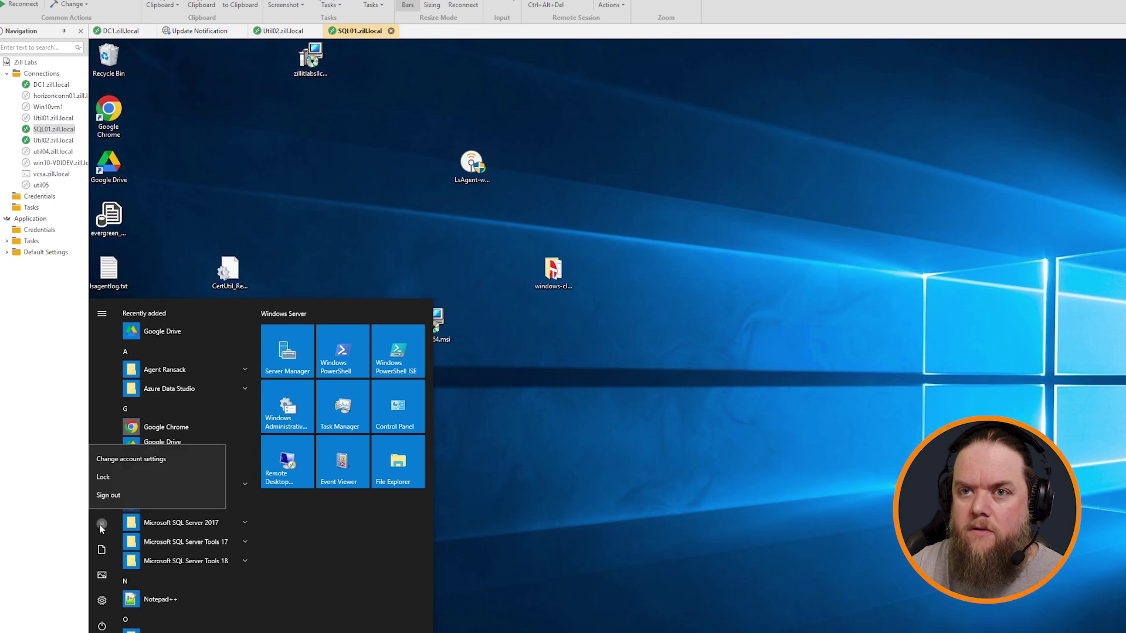
pyautogui.click(116, 497)
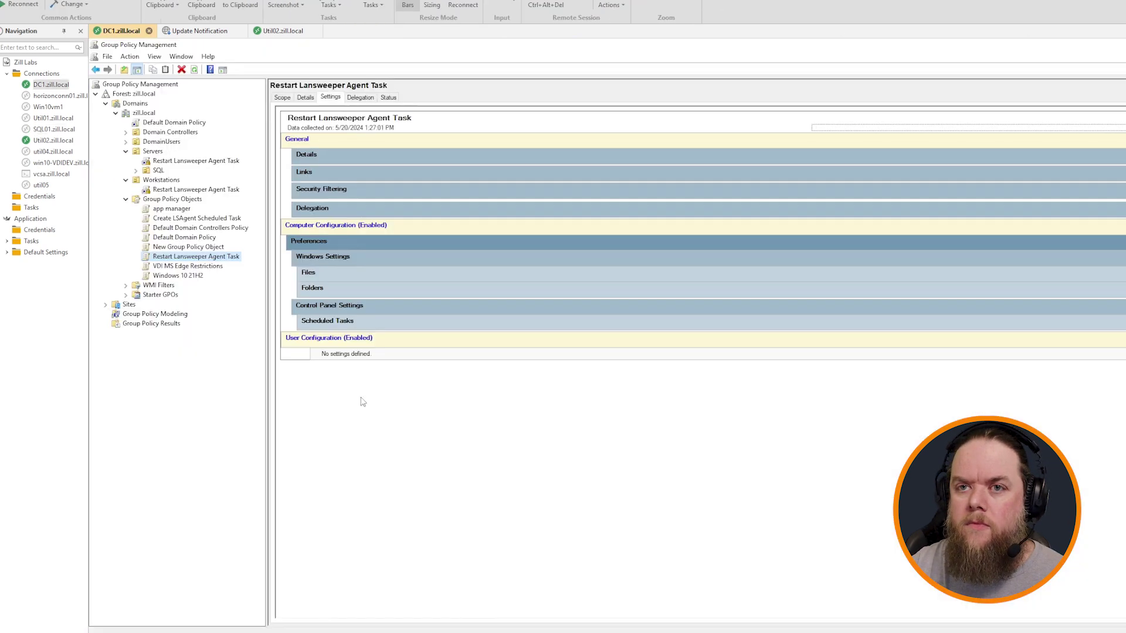
# Step: Sign back in to SQL01 and open the C:\Scripts folder, widening the Name column to show full file names
pyautogui.click(47, 130)
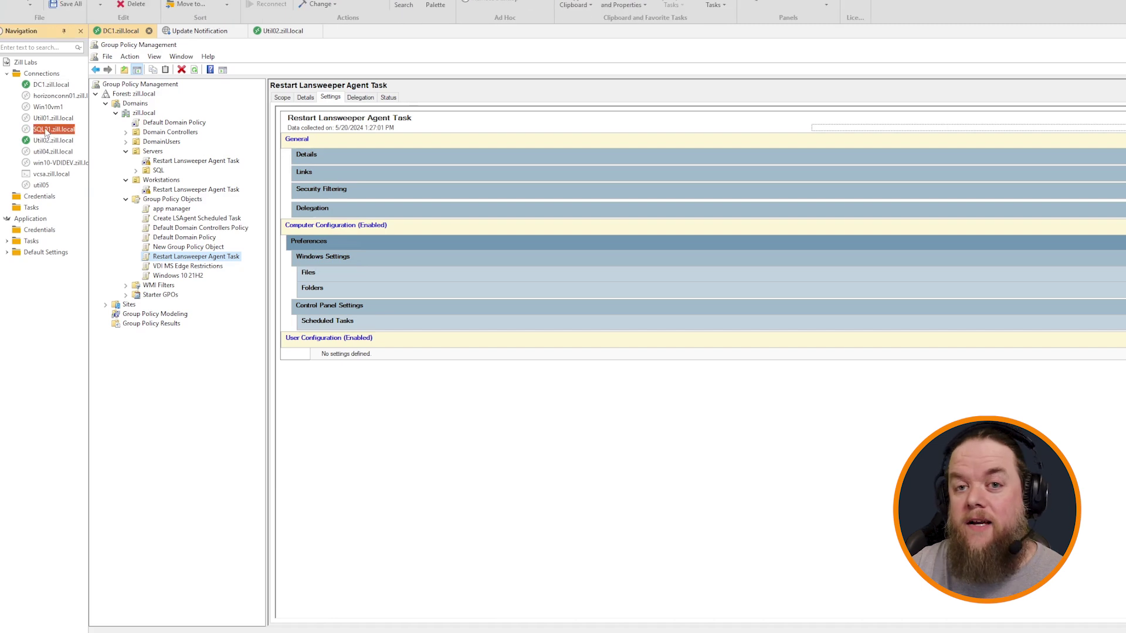
pyautogui.doubleClick(47, 130)
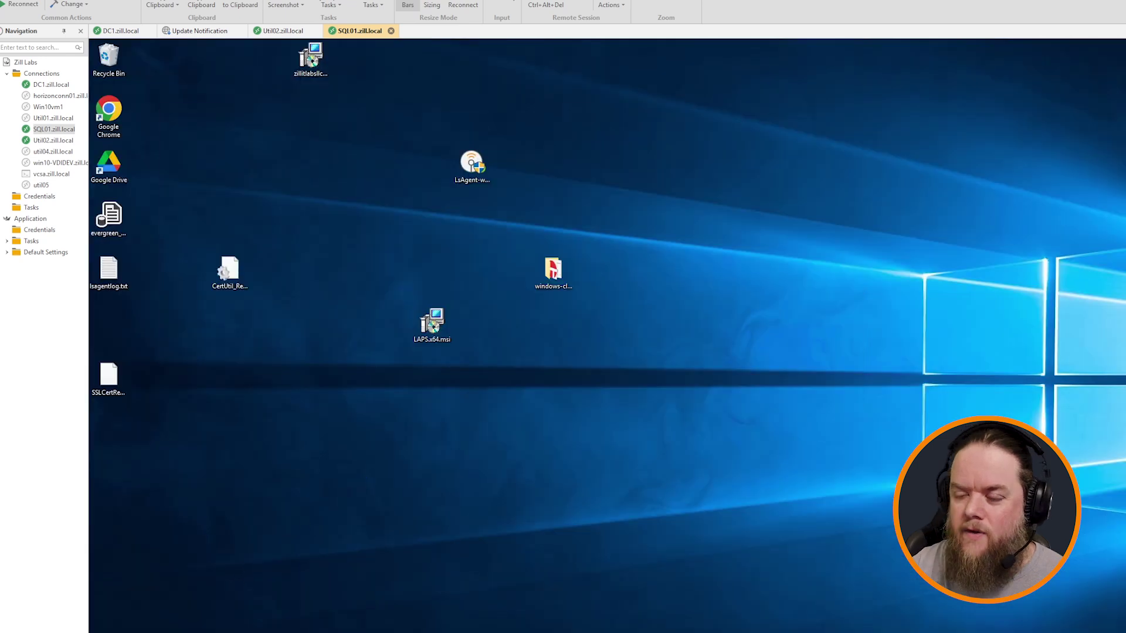
pyautogui.press('super+e')
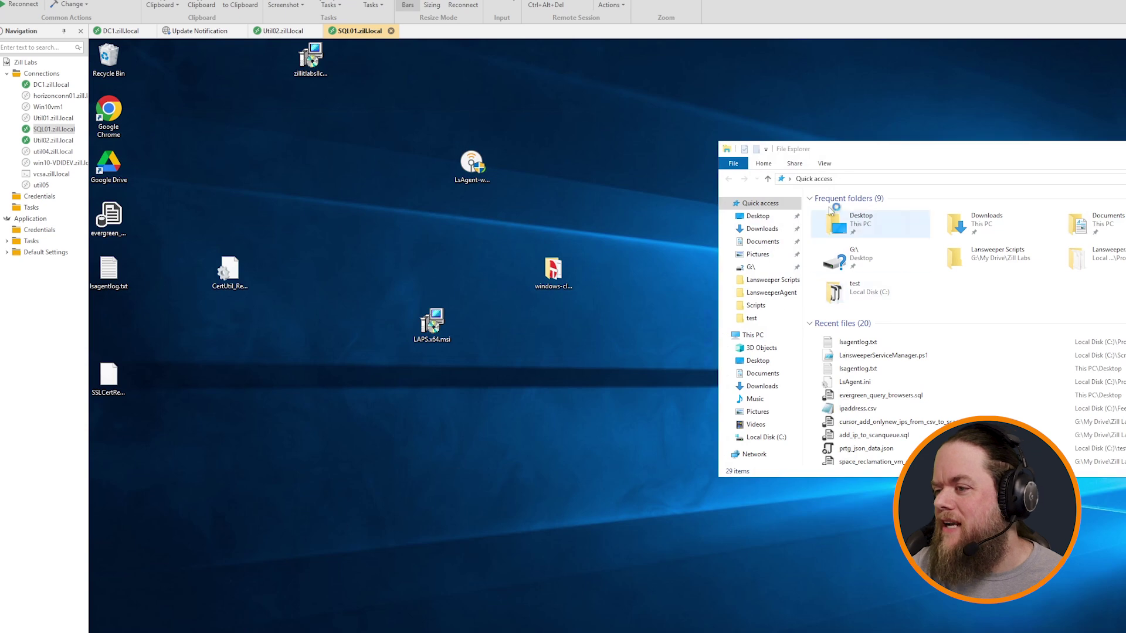
pyautogui.click(772, 441)
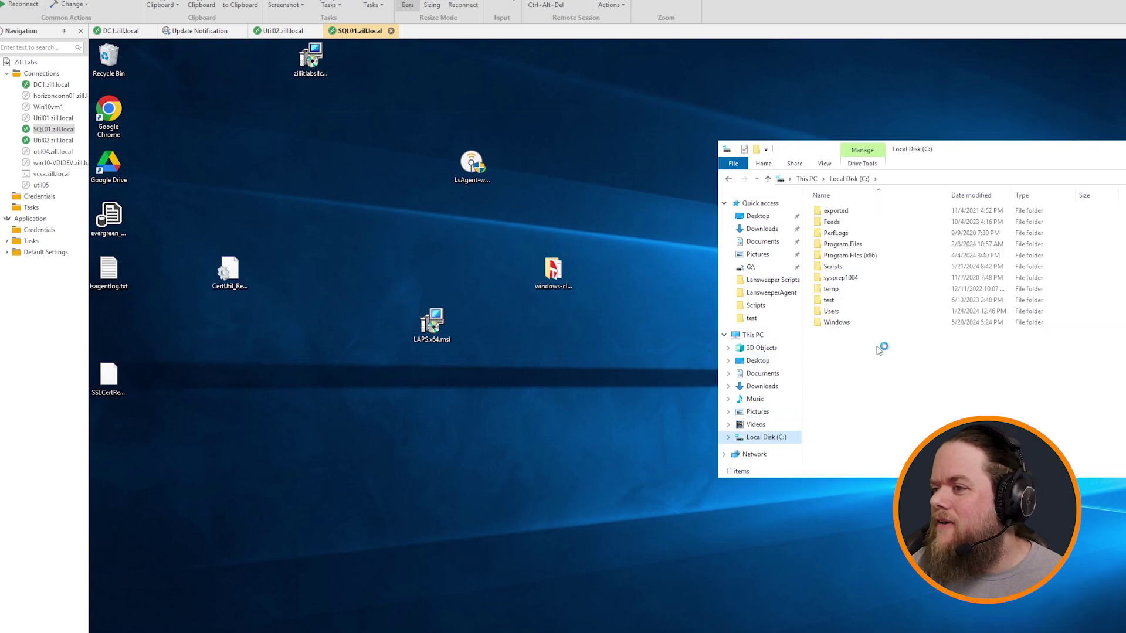
pyautogui.doubleClick(835, 268)
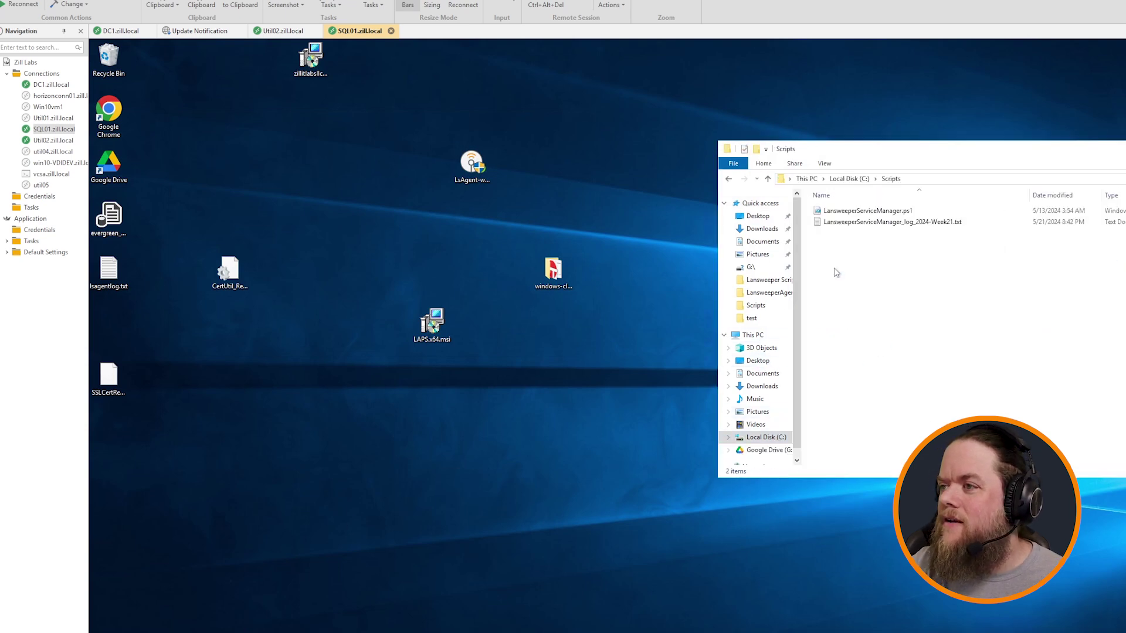
pyautogui.moveTo(845, 156); pyautogui.dragTo(379, 244)
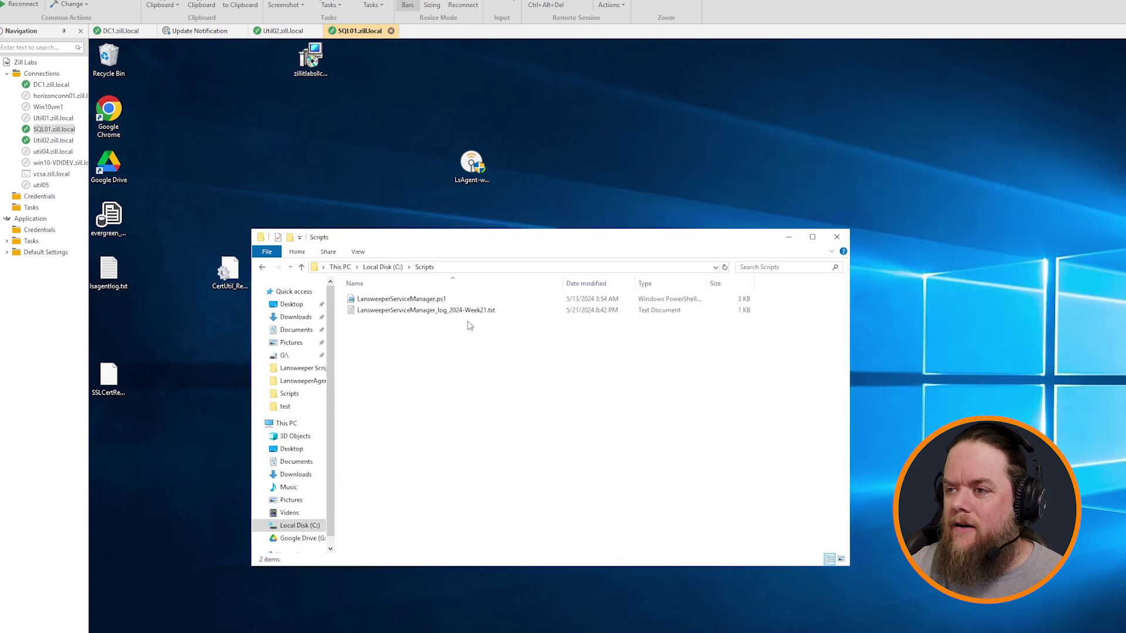
pyautogui.moveTo(562, 284); pyautogui.dragTo(660, 284)
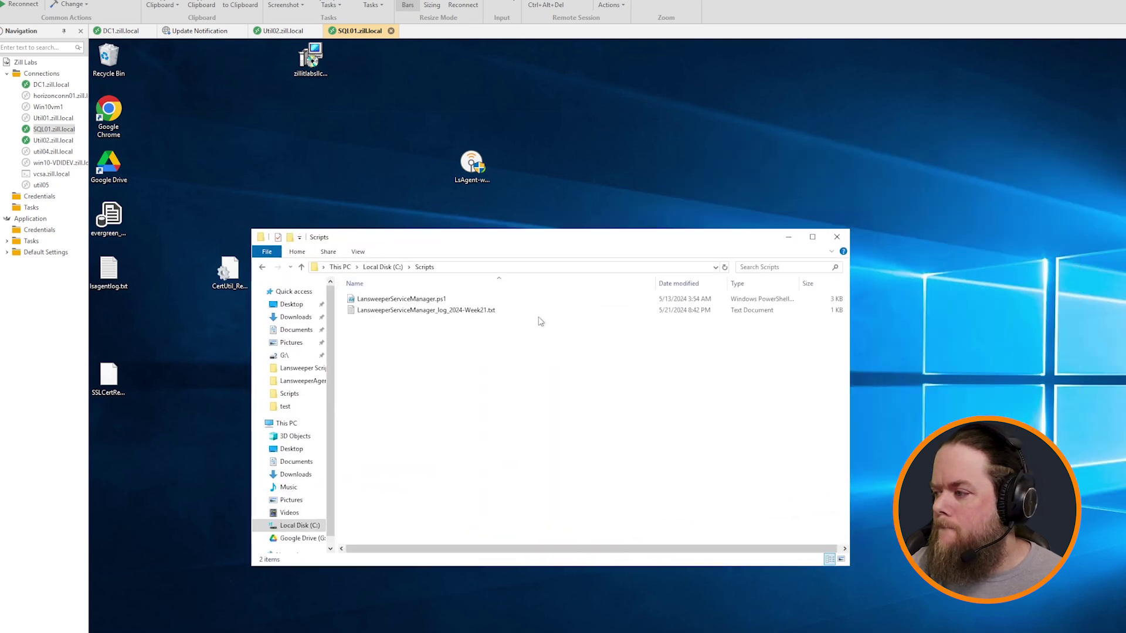
# Step: Read the stop and start entries for the Lansweeper Agent service in LansweeperServiceManager_log_2024-Week21.txt, and clear the windows away
pyautogui.doubleClick(444, 312)
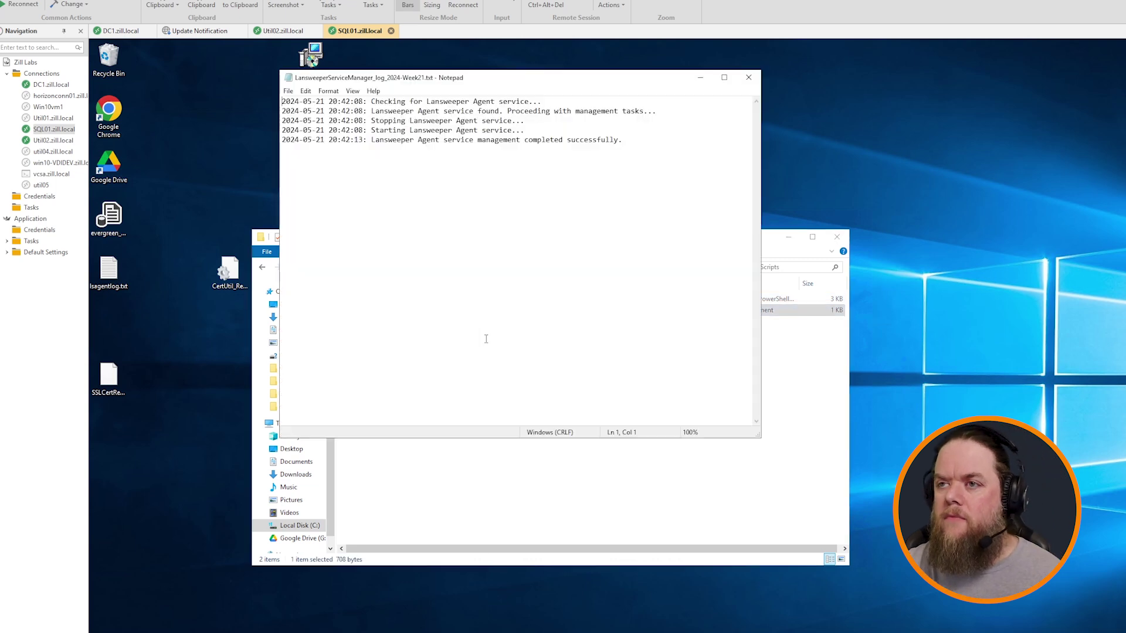
pyautogui.moveTo(467, 82); pyautogui.dragTo(628, 249)
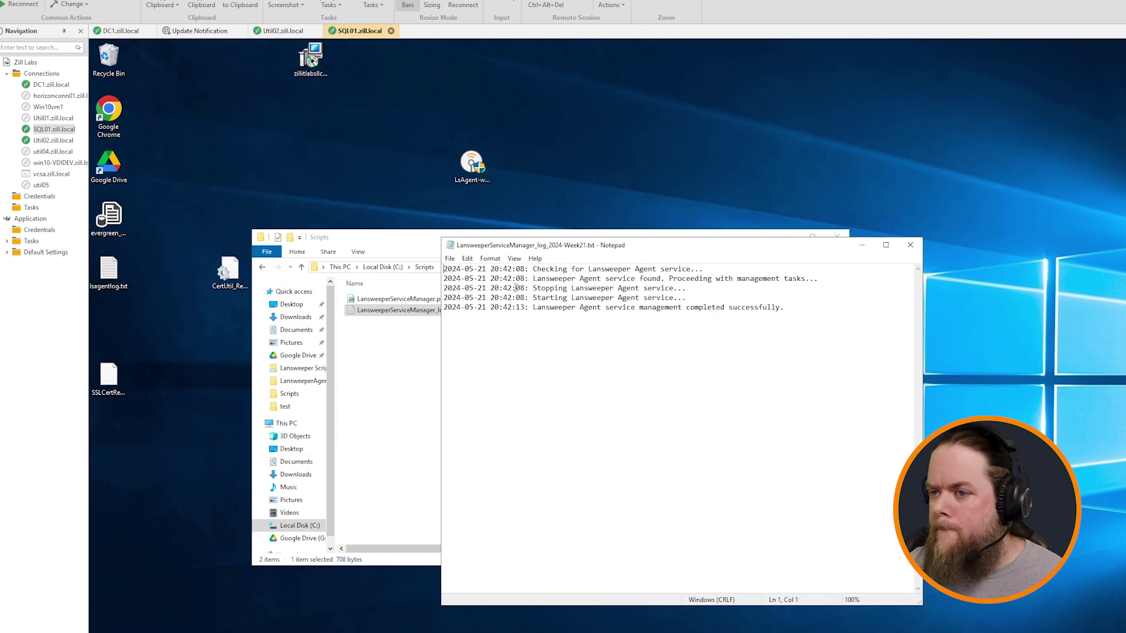
pyautogui.moveTo(444, 268); pyautogui.dragTo(696, 291)
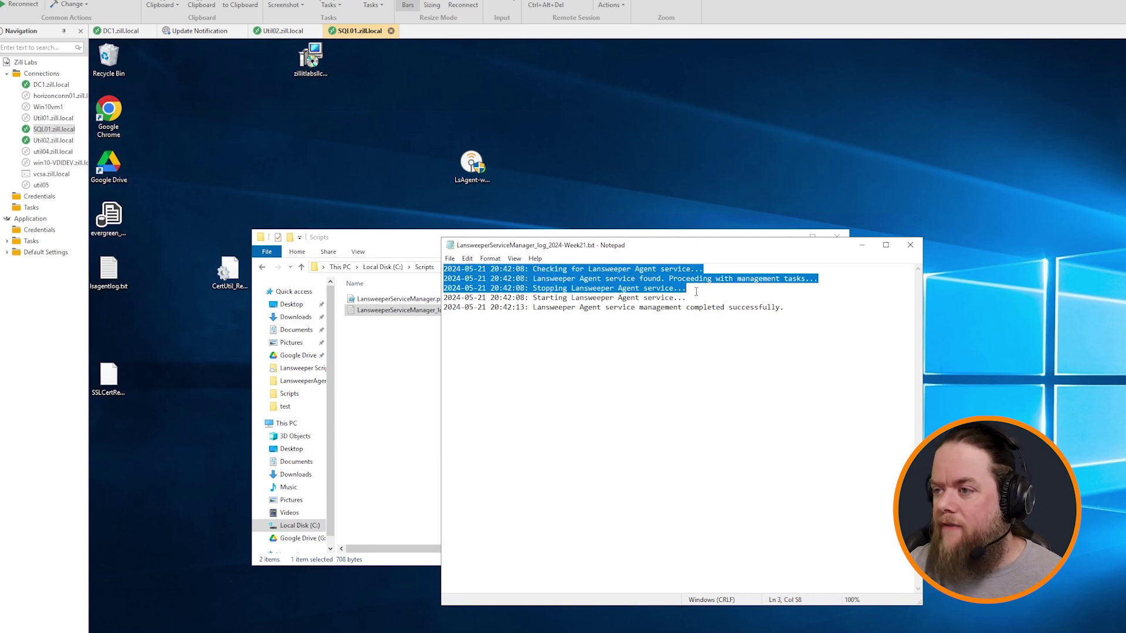
pyautogui.doubleClick(693, 279)
pyautogui.click(693, 279)
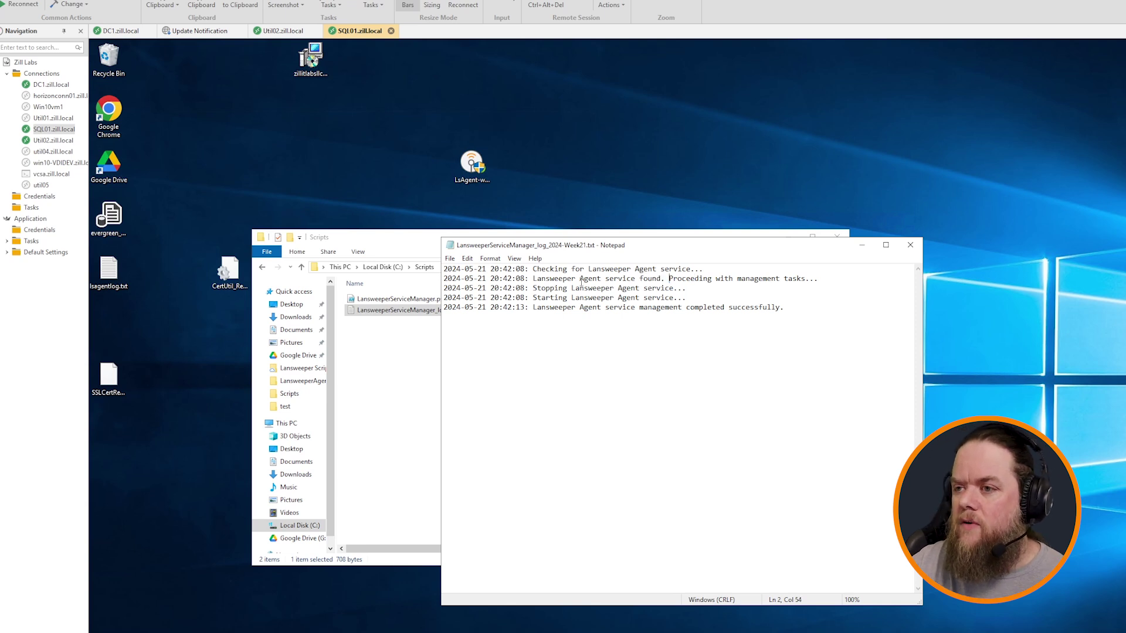
pyautogui.moveTo(534, 288); pyautogui.dragTo(683, 297)
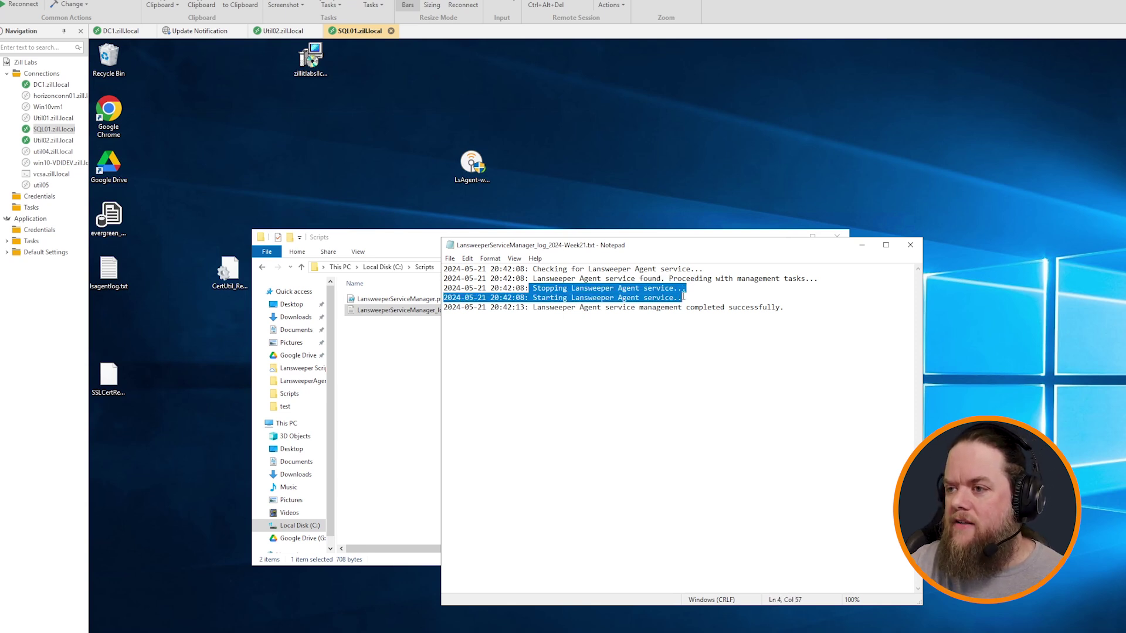
pyautogui.click(682, 297)
pyautogui.moveTo(537, 297); pyautogui.dragTo(674, 297)
pyautogui.click(673, 297)
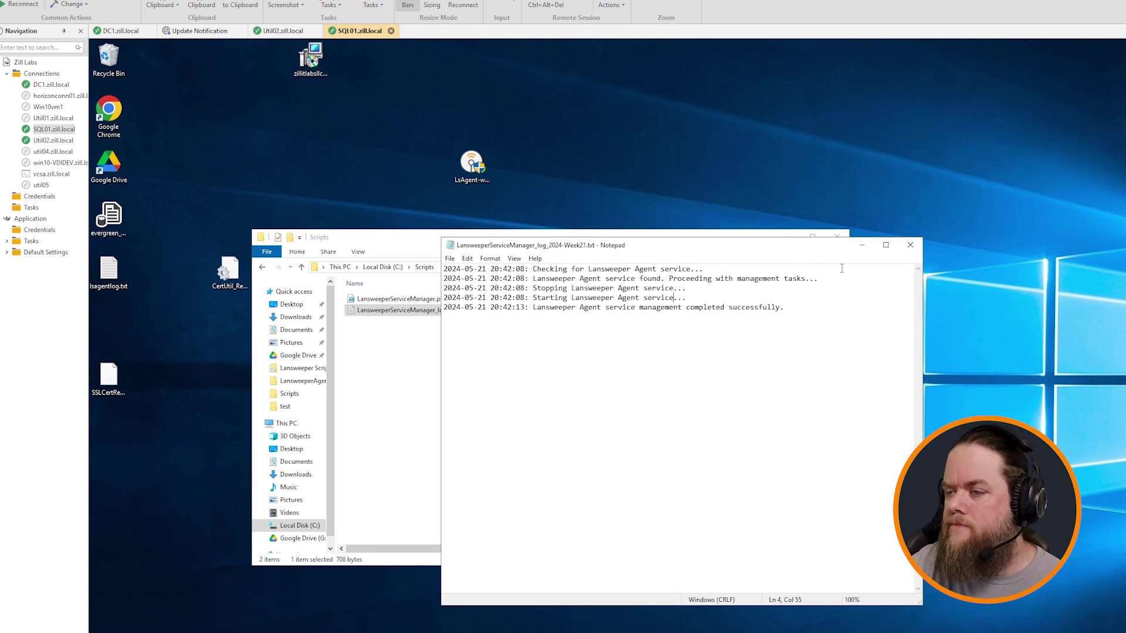
pyautogui.click(910, 244)
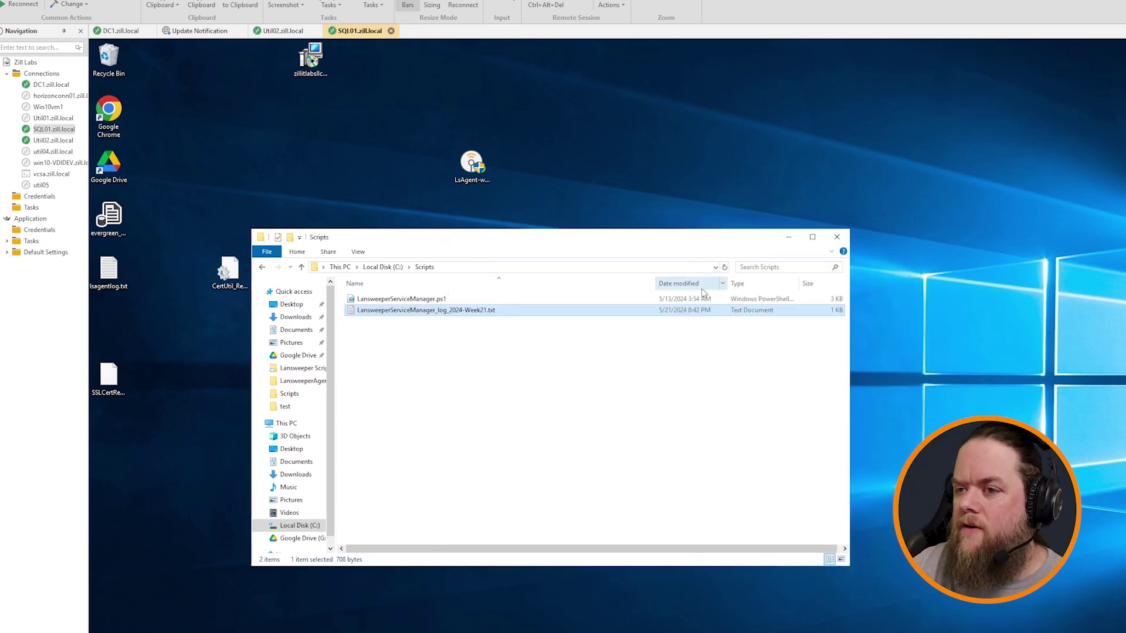
pyautogui.click(788, 237)
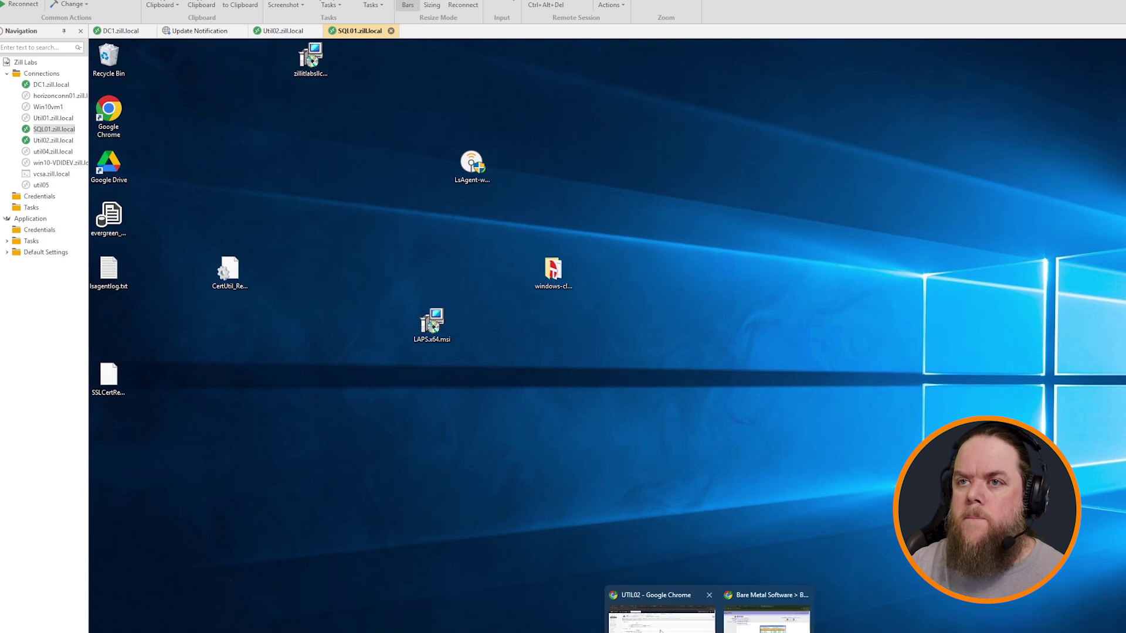
# Step: Switch to Lansweeper in Chrome, search for sql01, and check the asset's last successful scan time
pyautogui.click(674, 610)
pyautogui.click(287, 17)
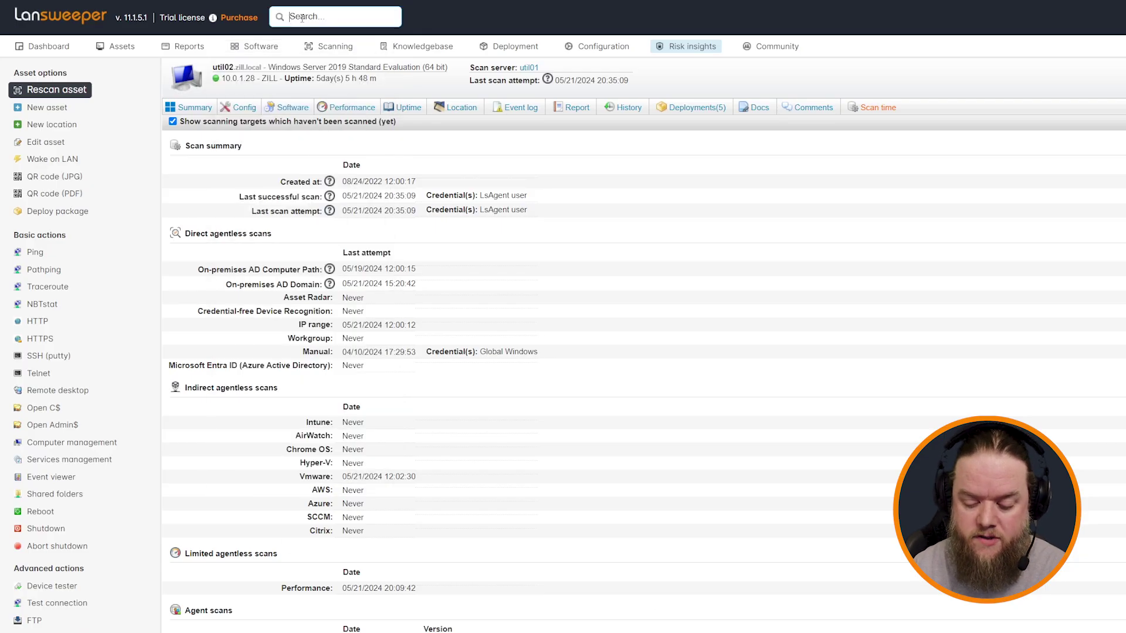
pyautogui.write('sql01')
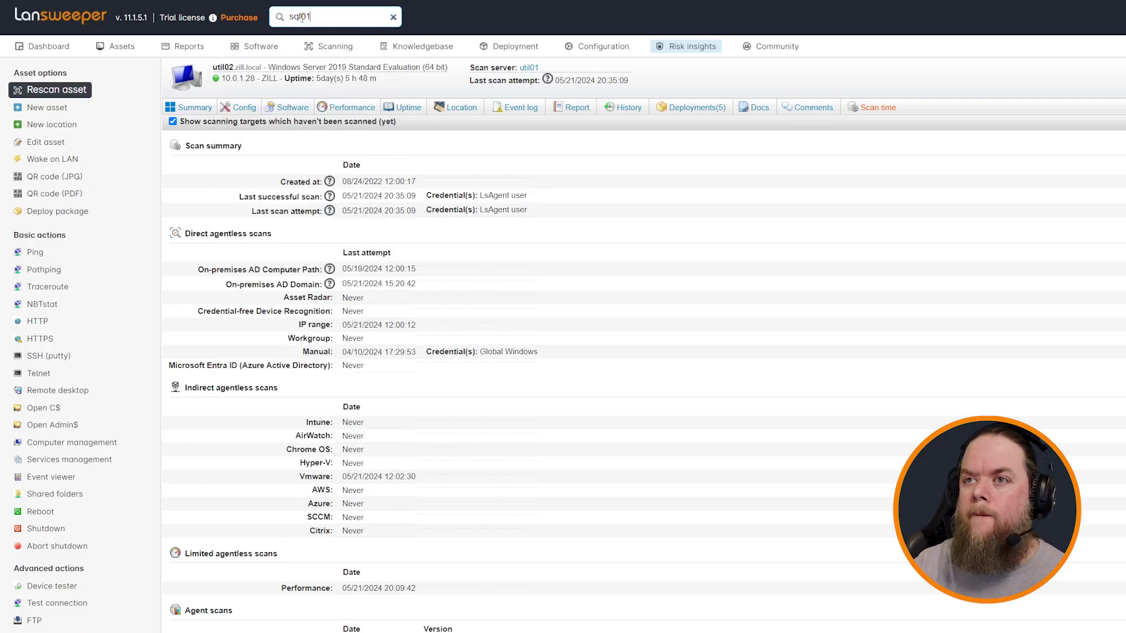
pyautogui.press('Return')
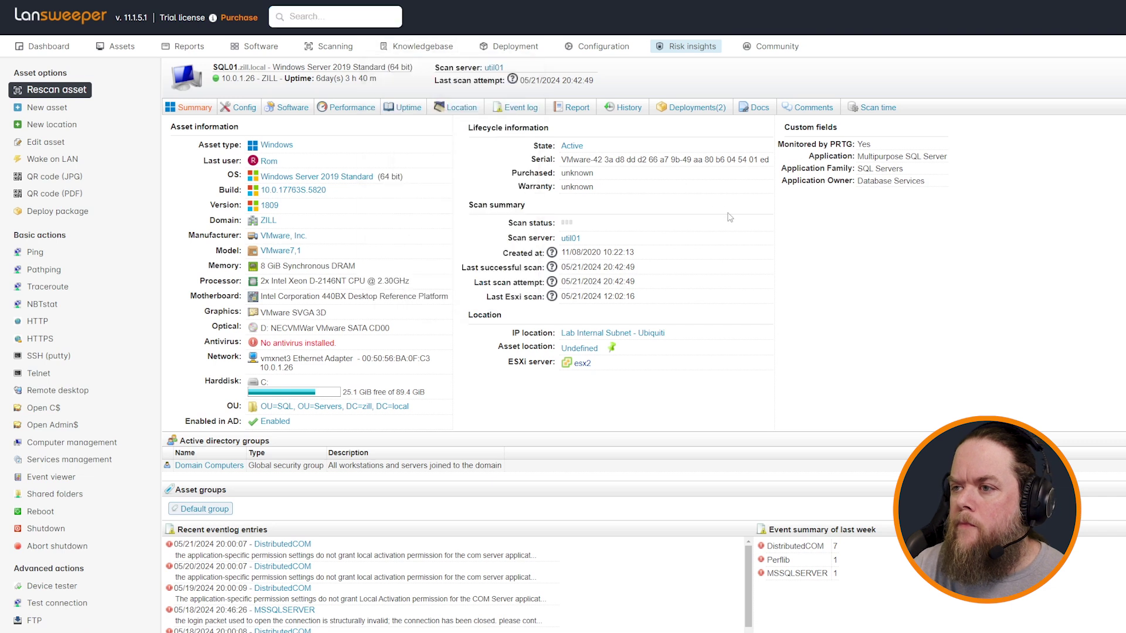
pyautogui.doubleClick(601, 266)
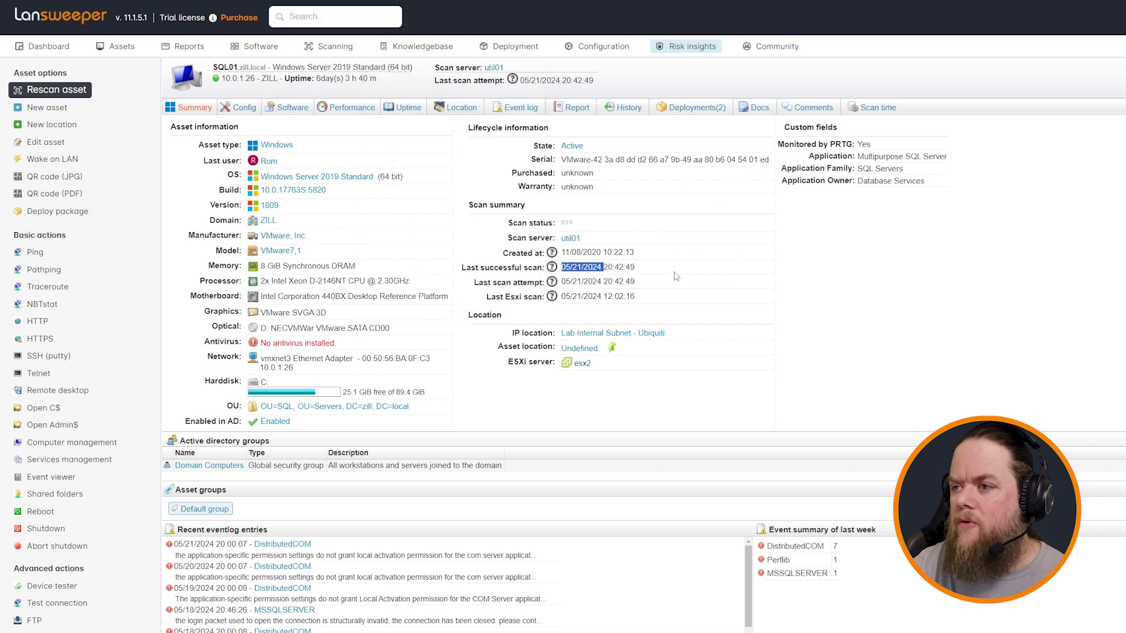
pyautogui.tripleClick(623, 265)
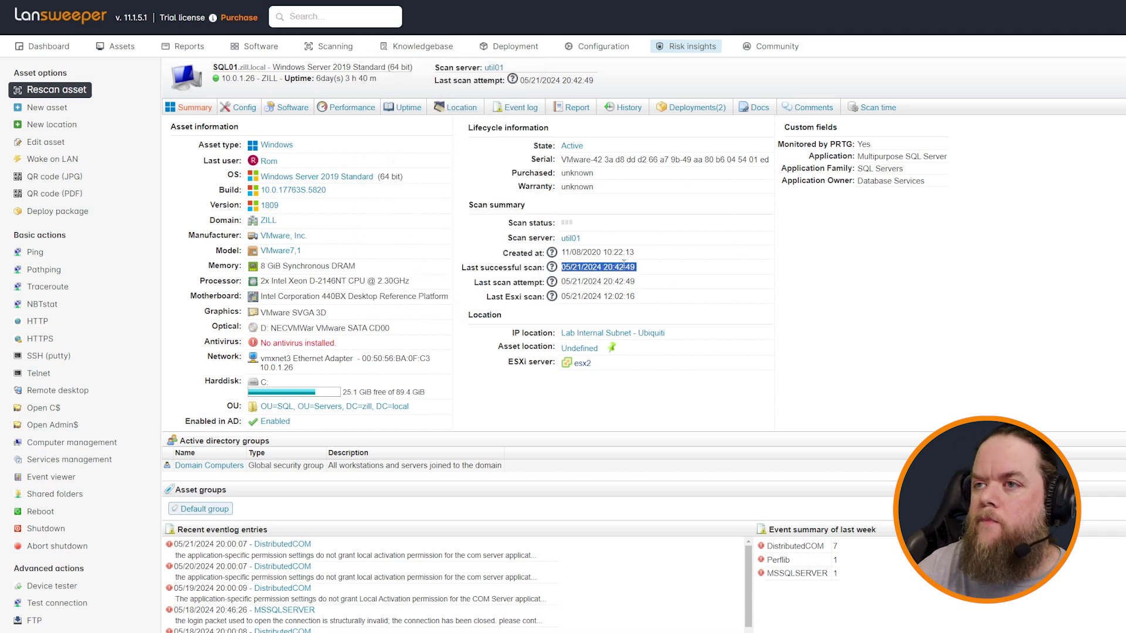
pyautogui.click(857, 258)
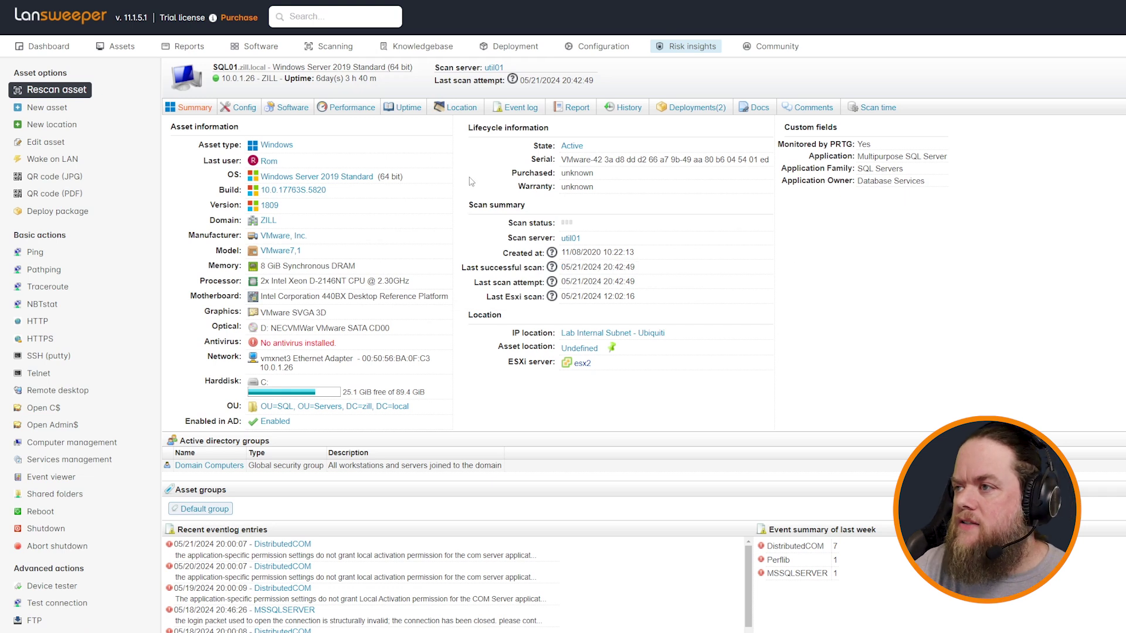
# Step: Examine SQL01's scan time details, checking the agent scan entry for LsAgent directly via scan server
pyautogui.click(875, 111)
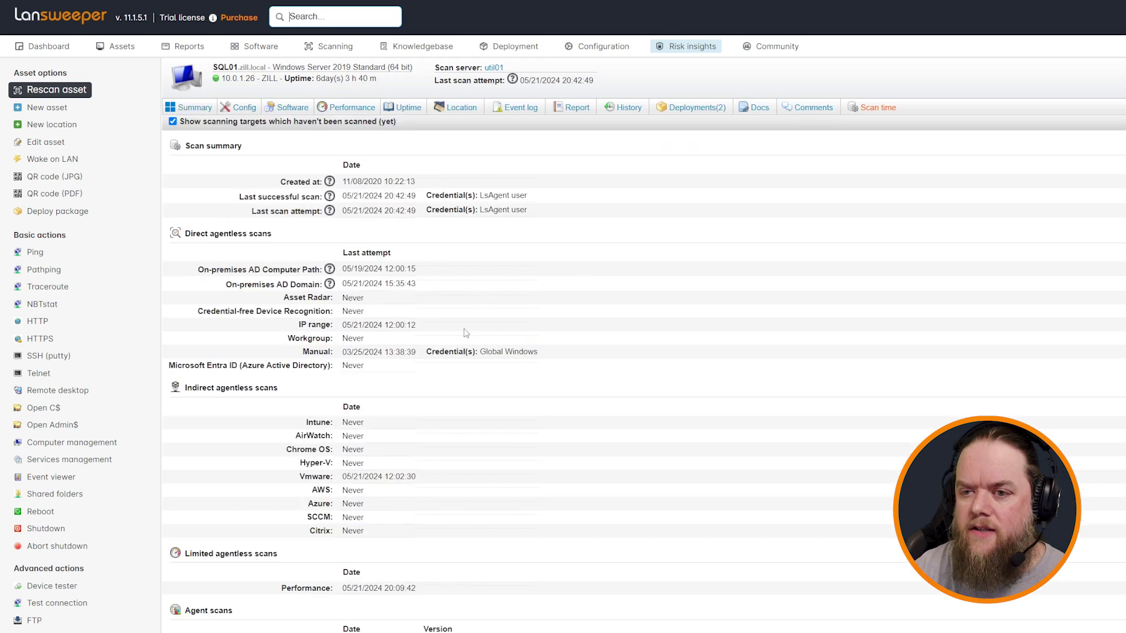
pyautogui.scroll(-5, 442, 380)
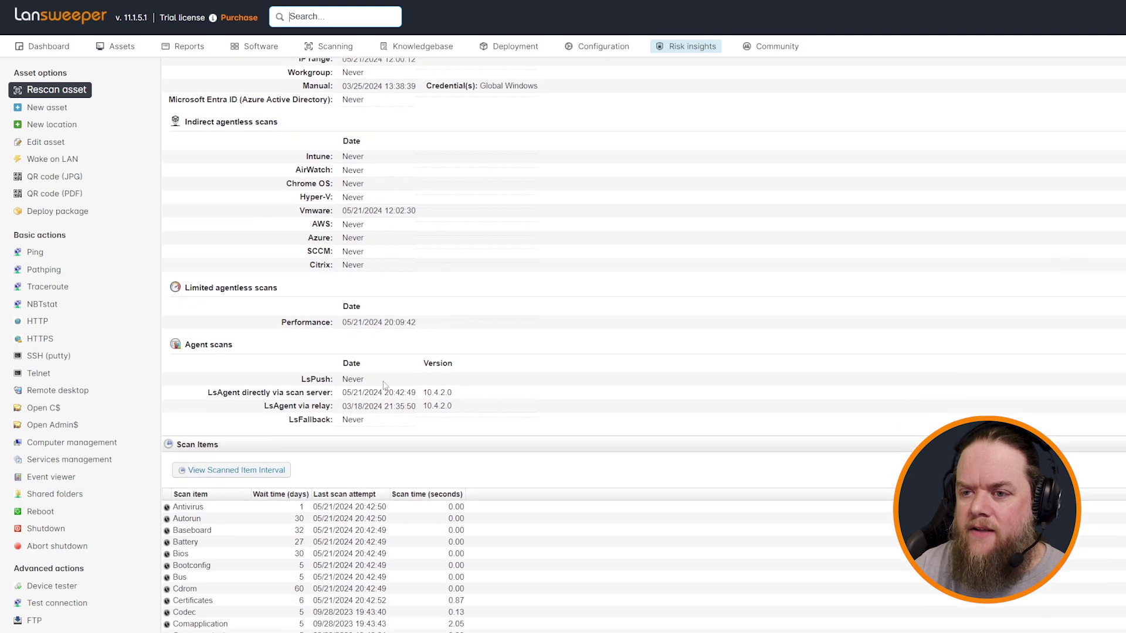
pyautogui.moveTo(209, 392); pyautogui.dragTo(461, 392)
pyautogui.doubleClick(376, 395)
pyautogui.tripleClick(376, 396)
pyautogui.scroll(5, 504, 371)
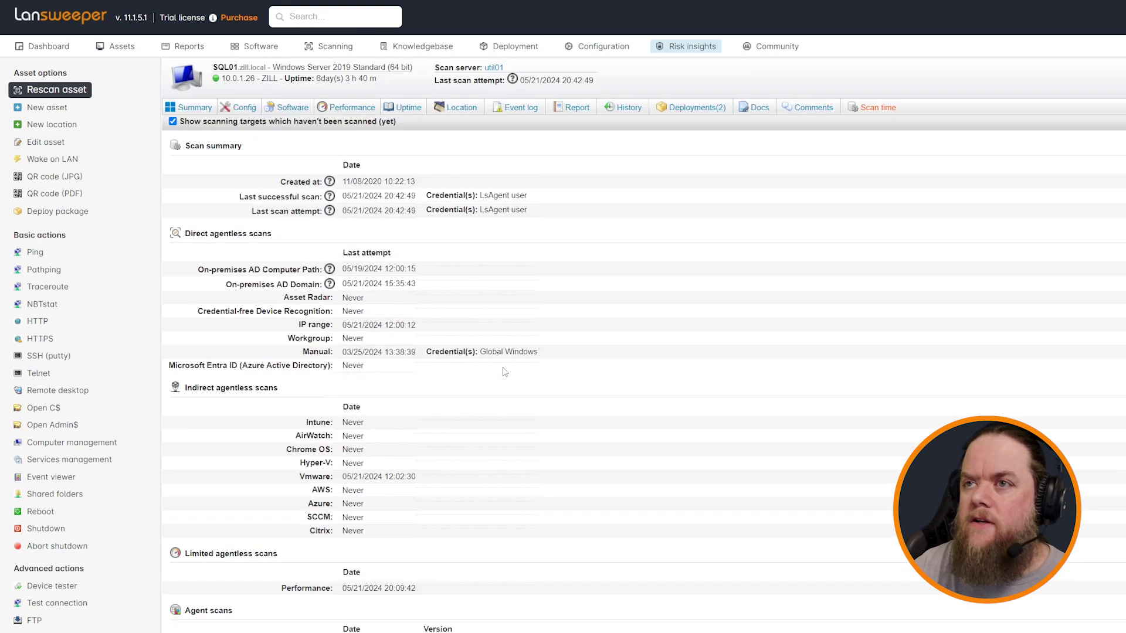
pyautogui.moveTo(451, 108)
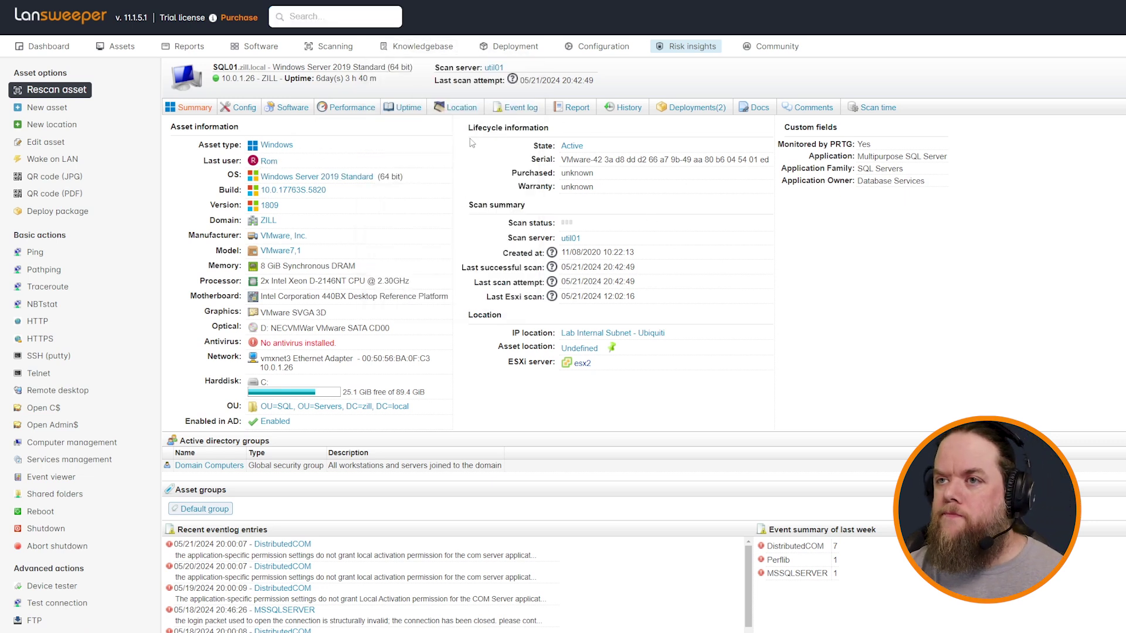
# Step: Check SQL01's last successful scan and user name in the report of user logons detected during scanning in last 7 days
pyautogui.moveTo(352, 48)
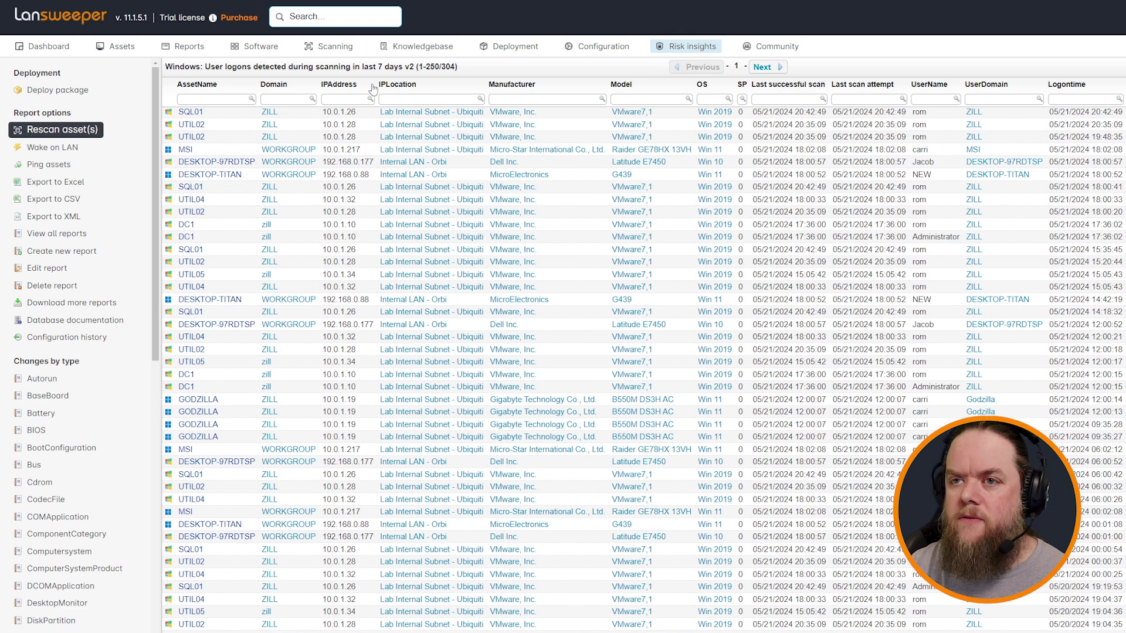
pyautogui.moveTo(197, 125)
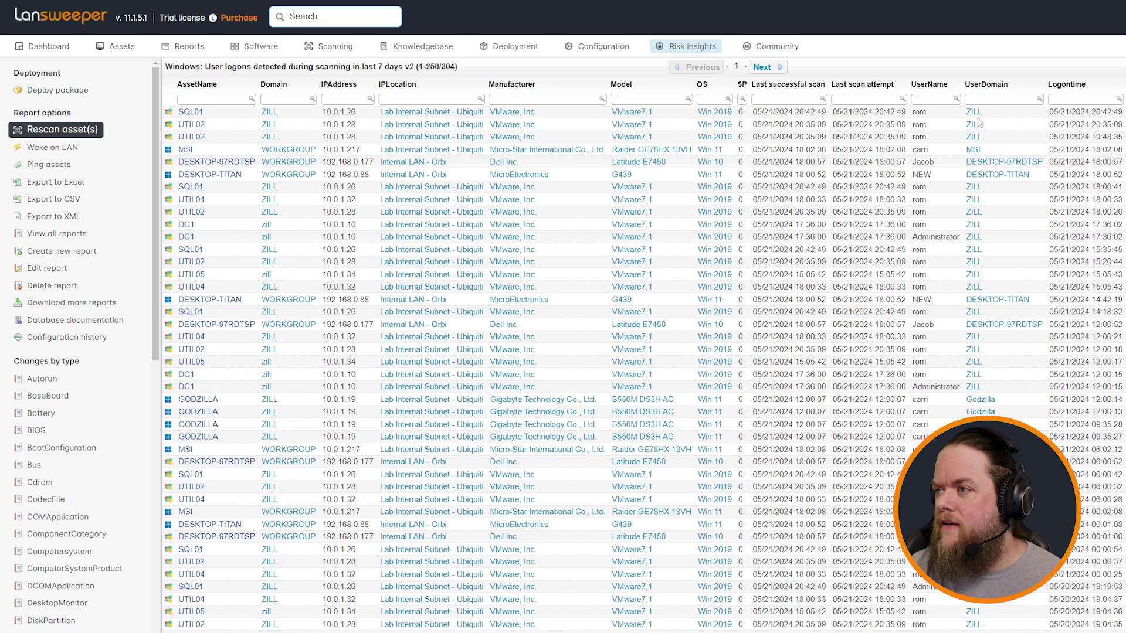
pyautogui.doubleClick(919, 112)
pyautogui.click(858, 114)
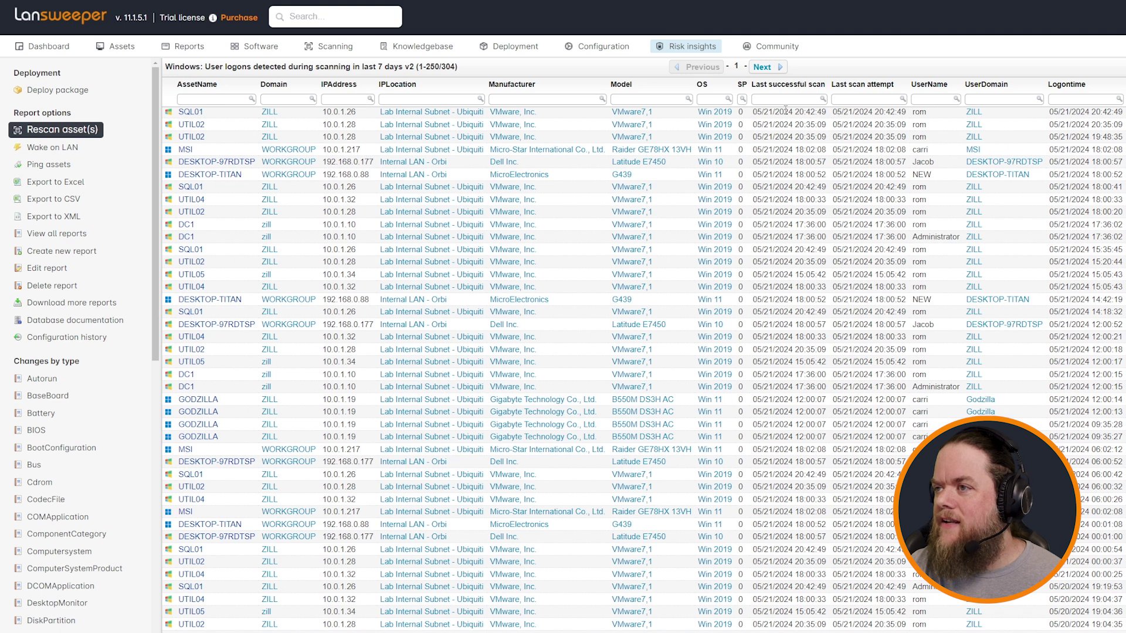
pyautogui.moveTo(753, 113); pyautogui.dragTo(820, 115)
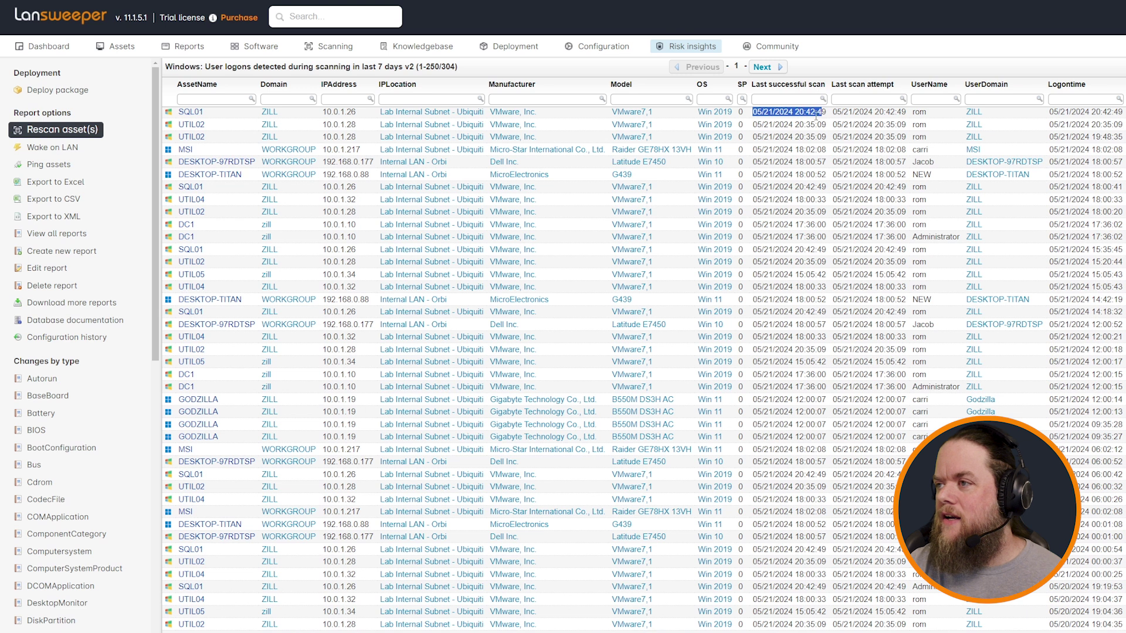
pyautogui.doubleClick(918, 112)
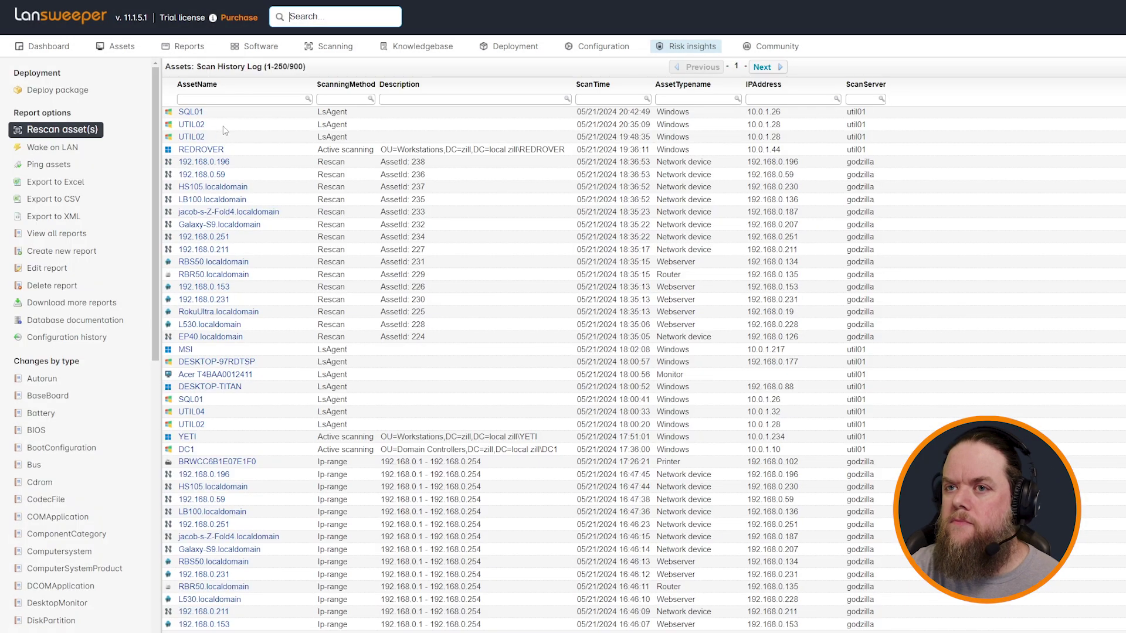
# Step: Check the scanning method recorded for SQL01 and UTIL02 in the Assets: Scan History Log report
pyautogui.moveTo(183, 125)
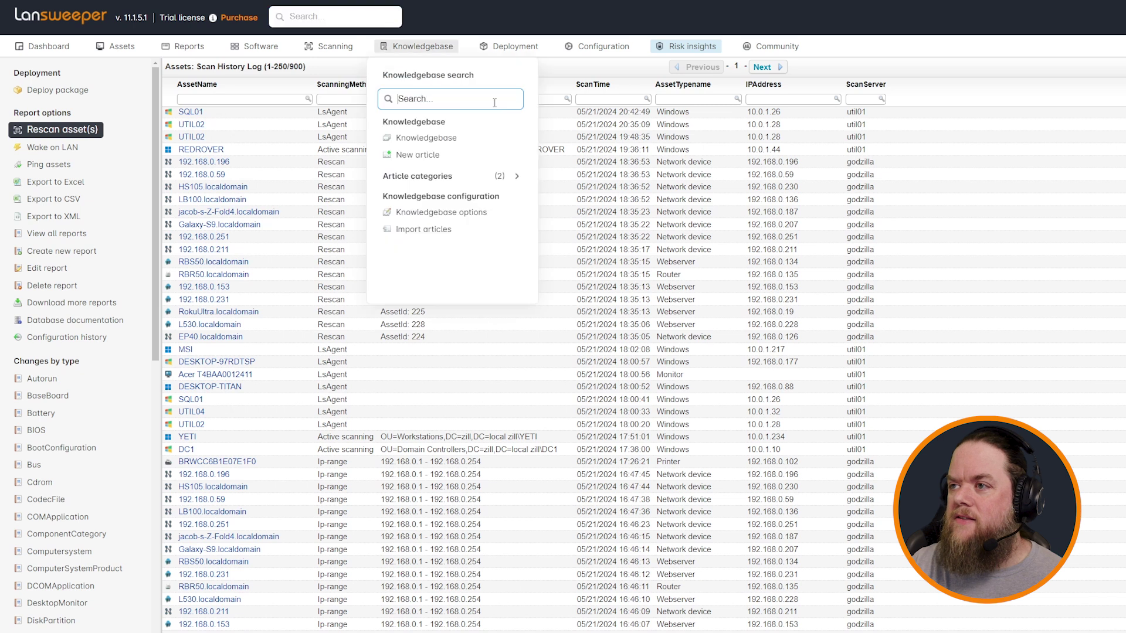
pyautogui.doubleClick(334, 113)
pyautogui.doubleClick(334, 114)
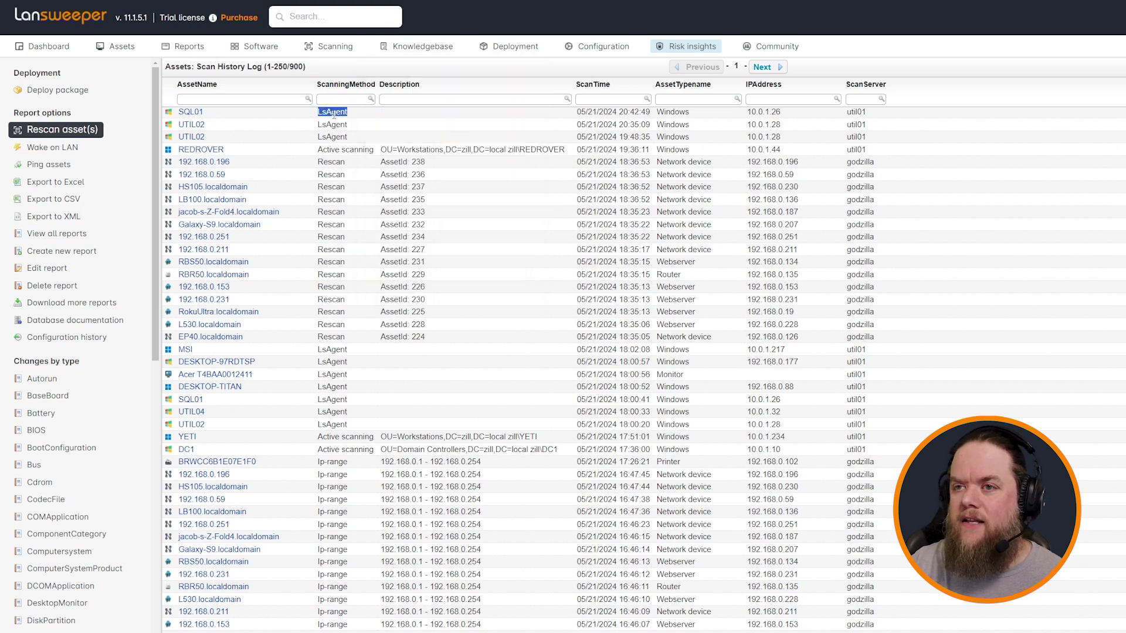
pyautogui.doubleClick(333, 125)
pyautogui.doubleClick(332, 111)
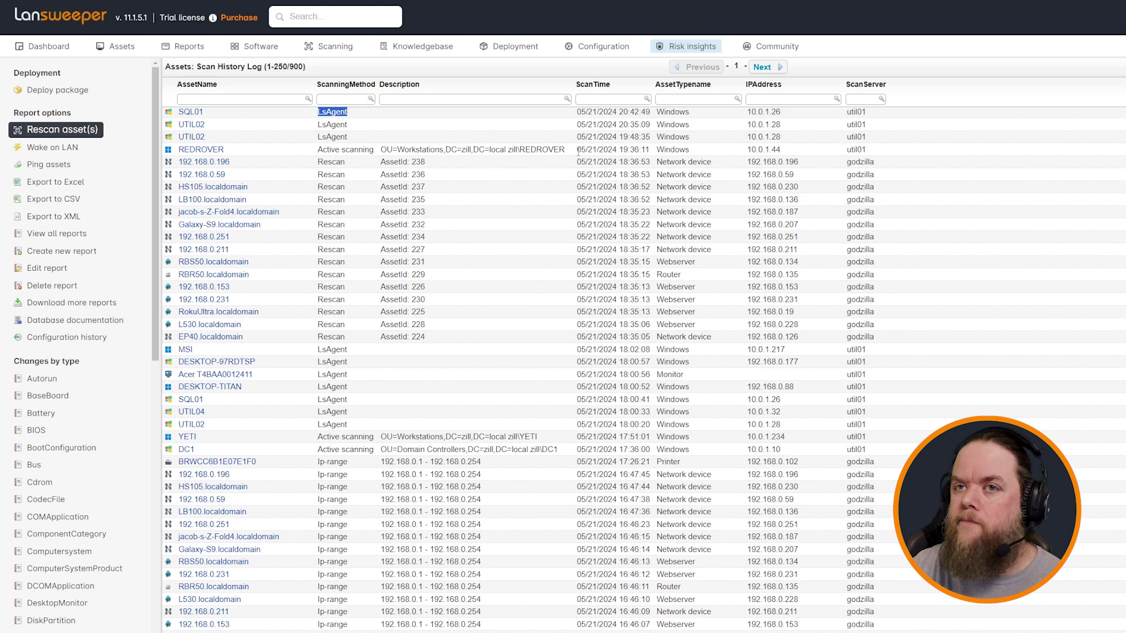
# Step: Examine the file scanning entry for C:\Scripts\LansweeperServiceManager.ps1 in the file and registry scanning settings, keeping its path as is
pyautogui.click(44, 14)
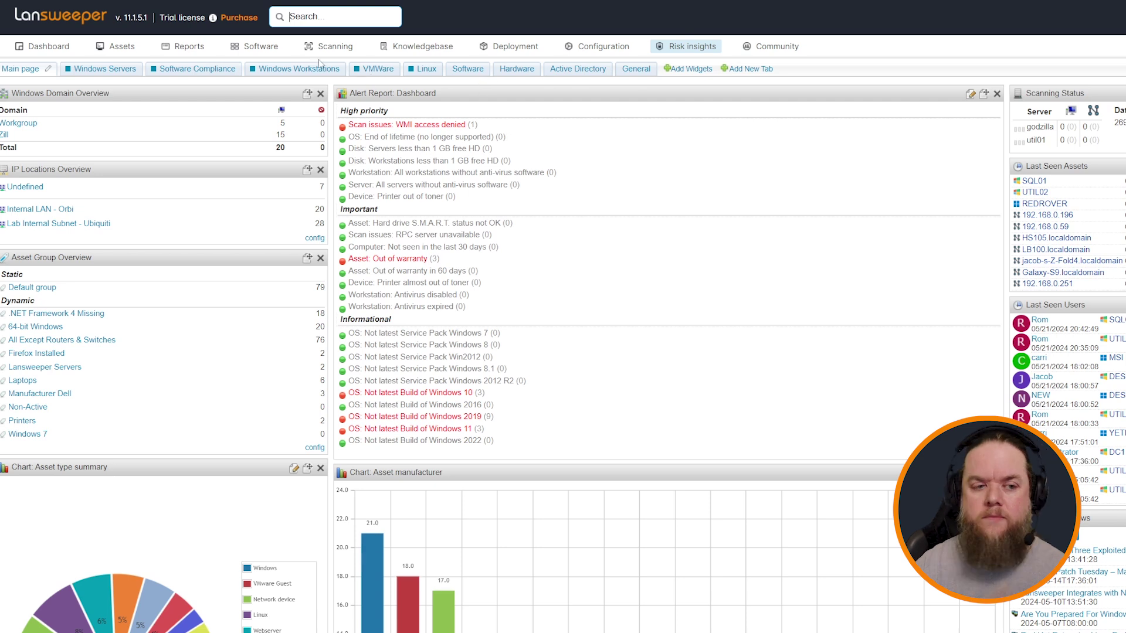
pyautogui.moveTo(312, 61)
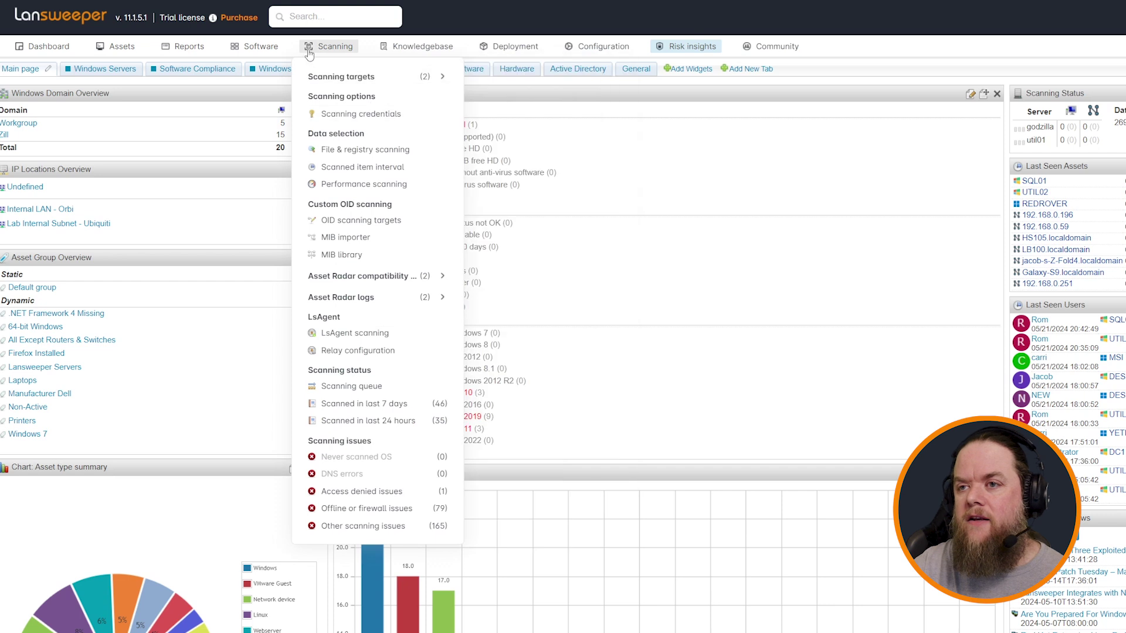
pyautogui.click(364, 150)
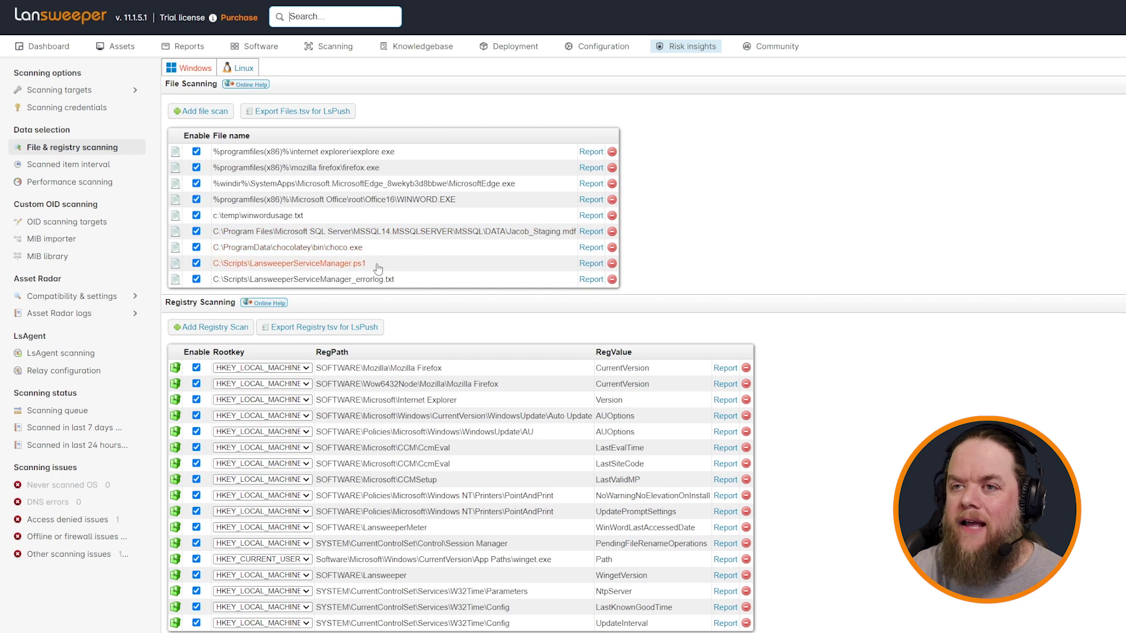
pyautogui.click(348, 265)
pyautogui.click(385, 261)
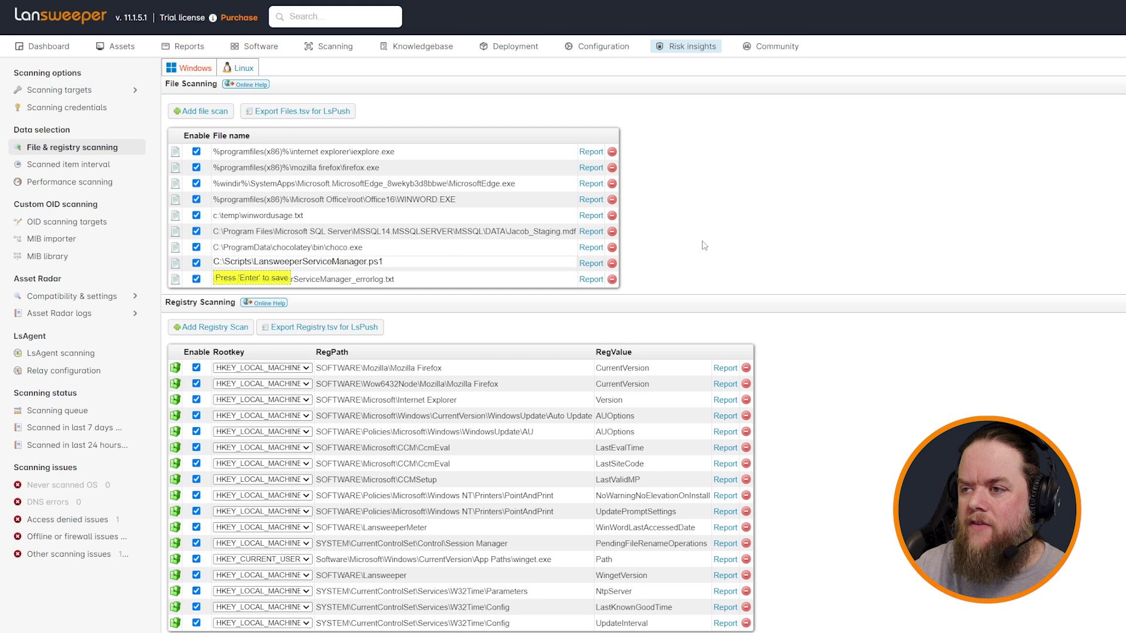
pyautogui.press('Return')
# Step: Compare the LastModified dates of LansweeperServiceManager.ps1 across UTIL01, SQL01, UTIL02 and GODZILLA in the file's scan report
pyautogui.click(591, 263)
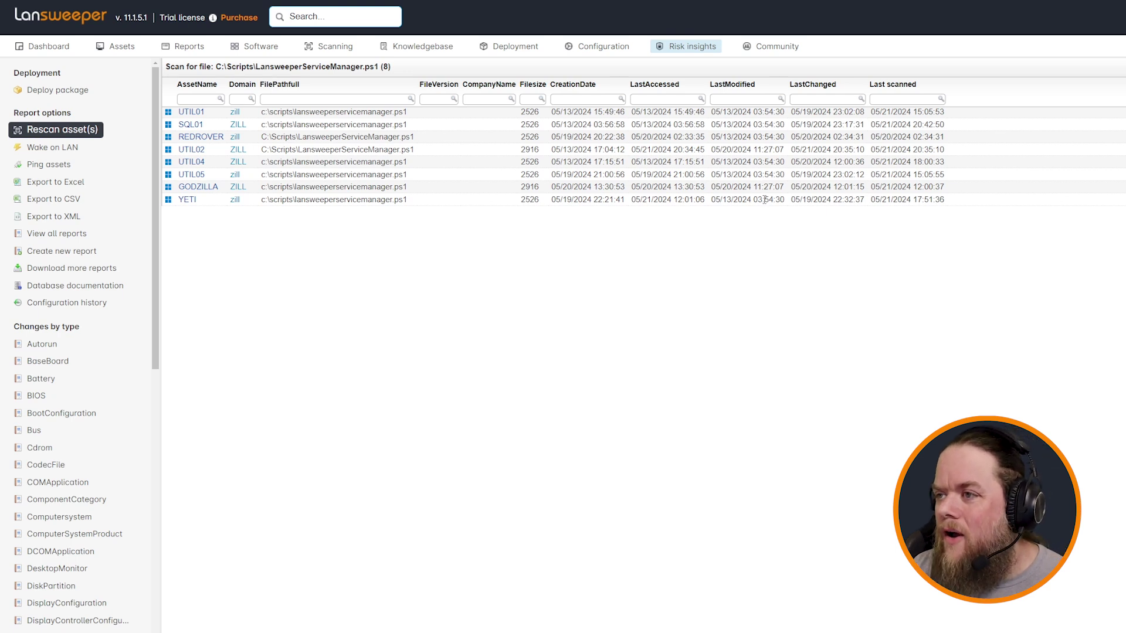
pyautogui.click(731, 187)
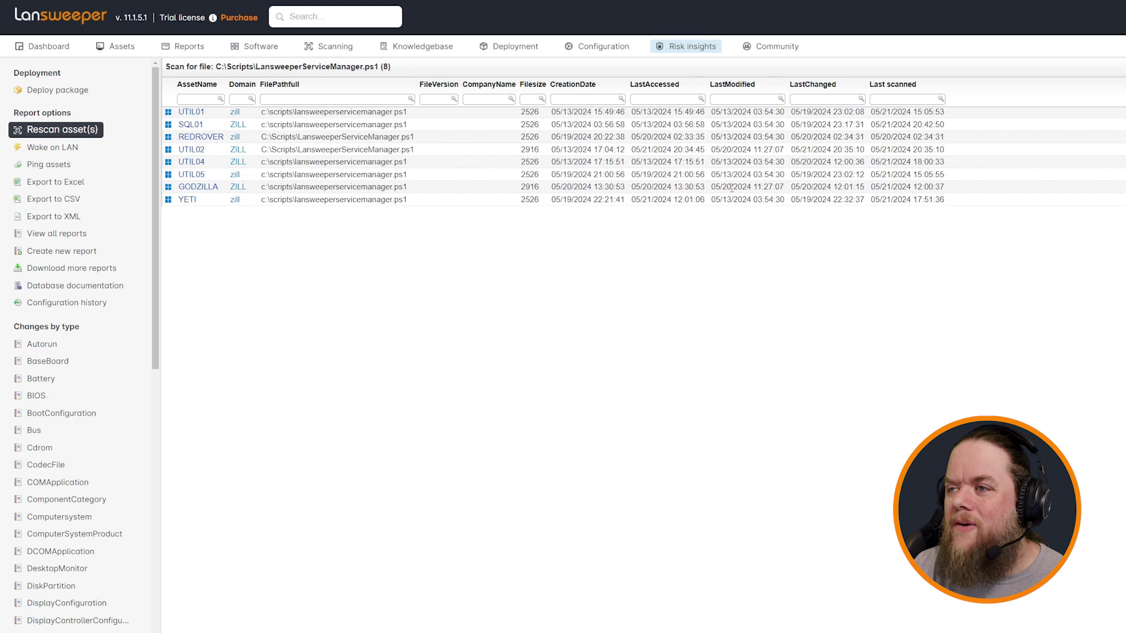
pyautogui.doubleClick(726, 124)
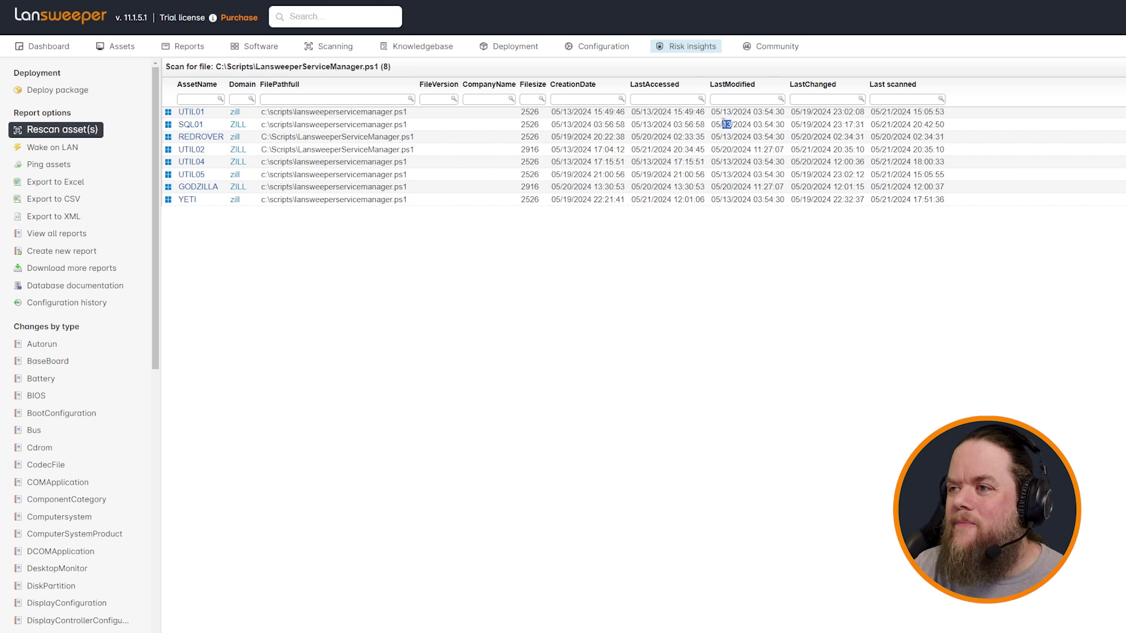
pyautogui.tripleClick(730, 186)
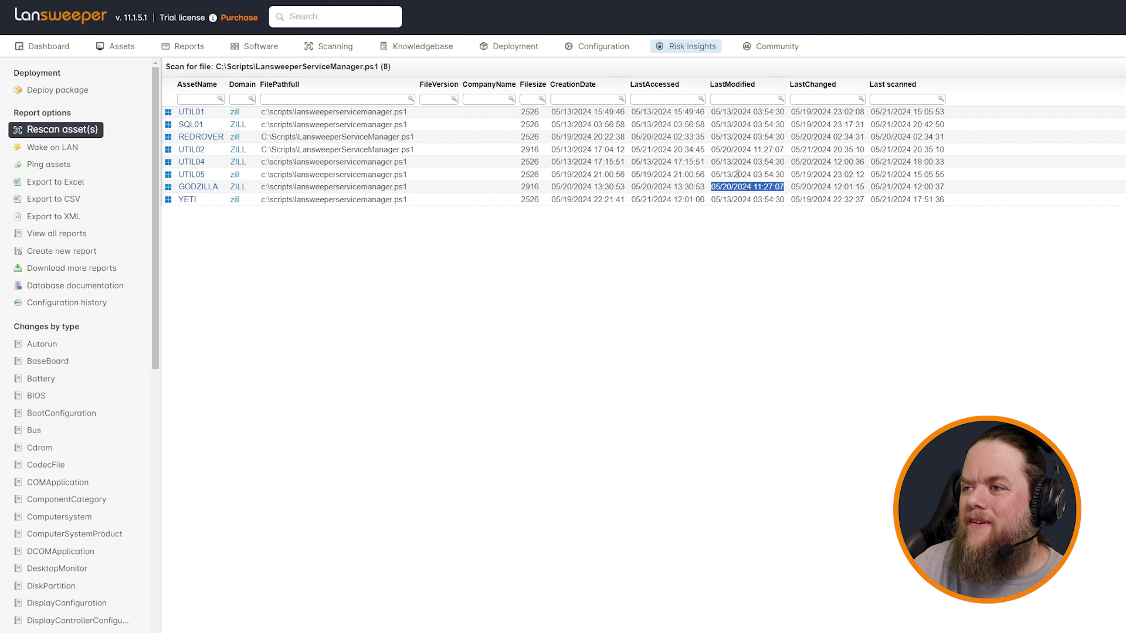
pyautogui.doubleClick(725, 149)
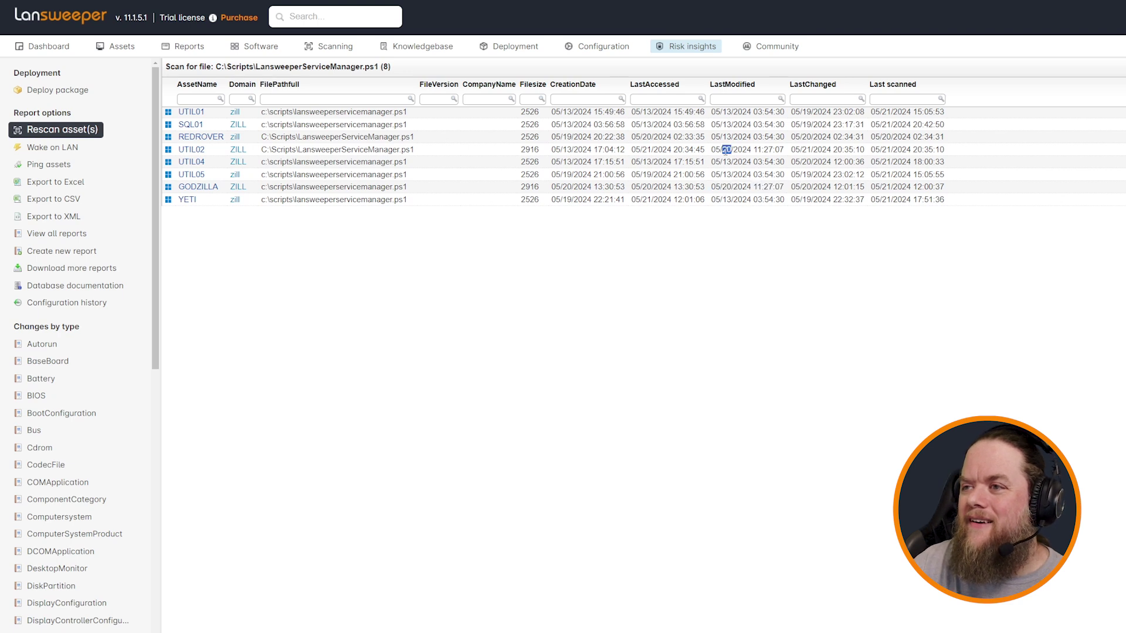
pyautogui.tripleClick(730, 186)
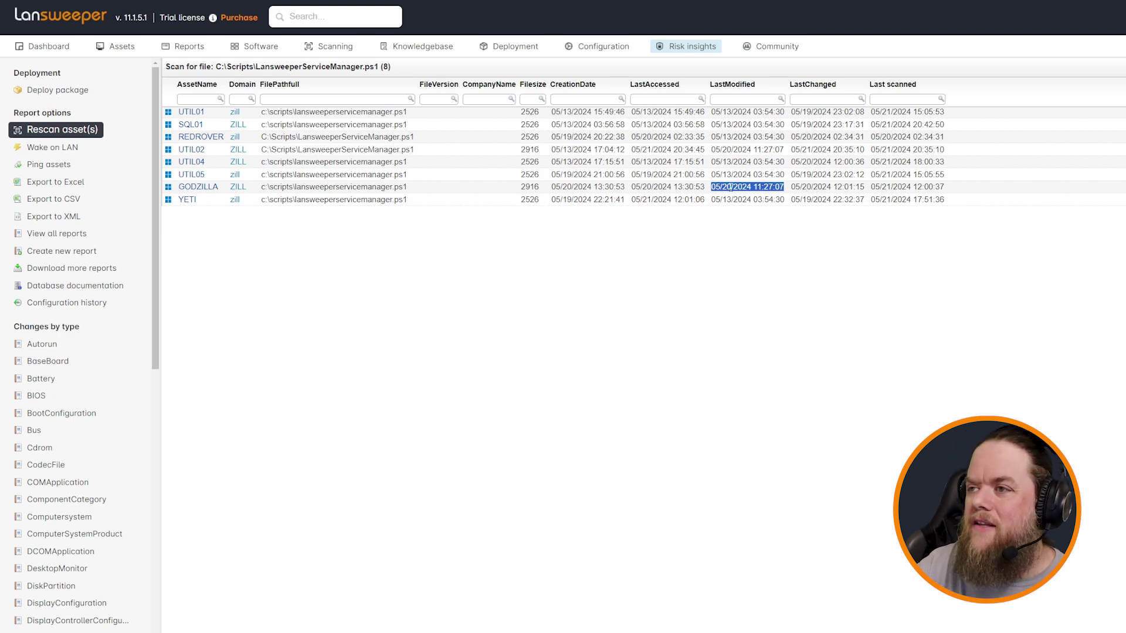
pyautogui.tripleClick(725, 113)
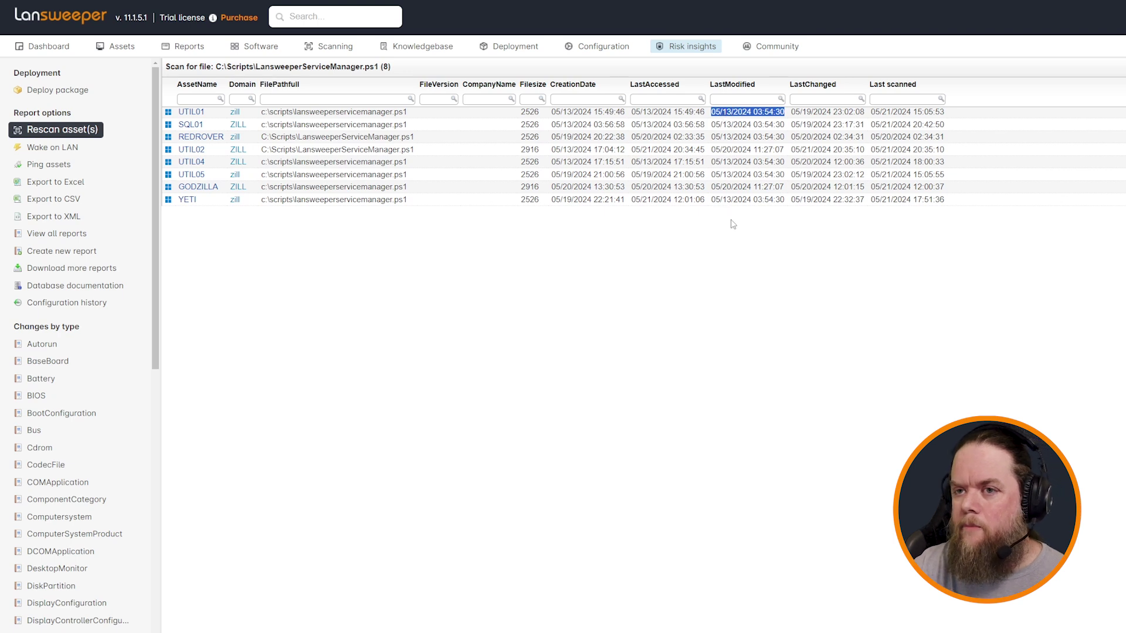
pyautogui.tripleClick(728, 188)
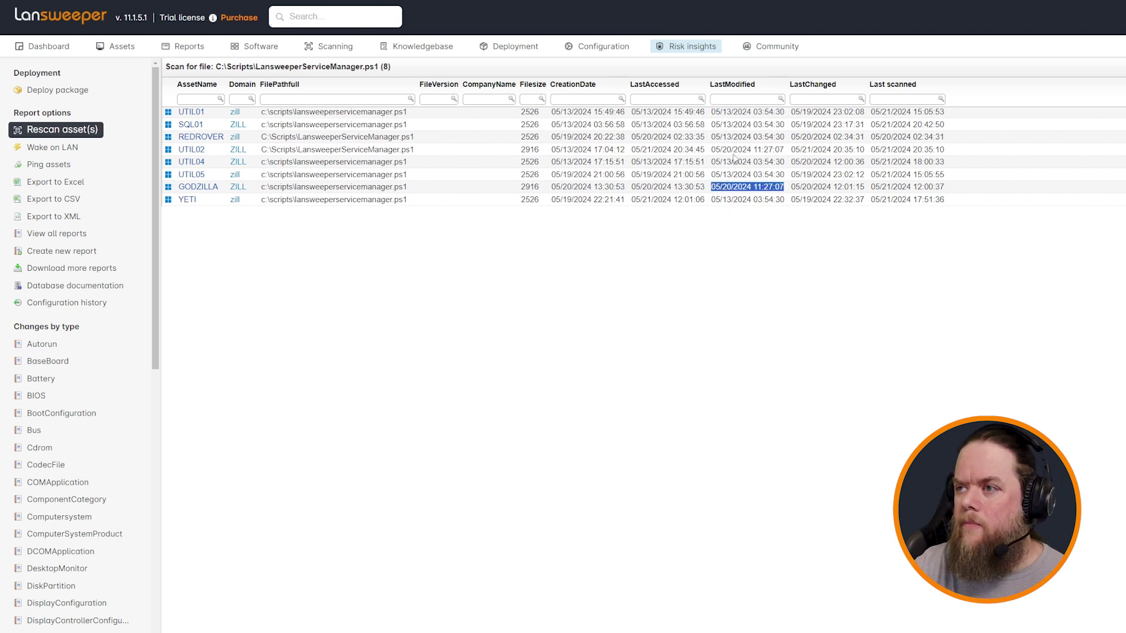
pyautogui.tripleClick(732, 125)
pyautogui.click(654, 259)
# Step: Return to the file scanning list and examine the entry for C:\Scripts\LansweeperServiceManager_errorlog.txt, keeping its path as is
pyautogui.moveTo(54, 36)
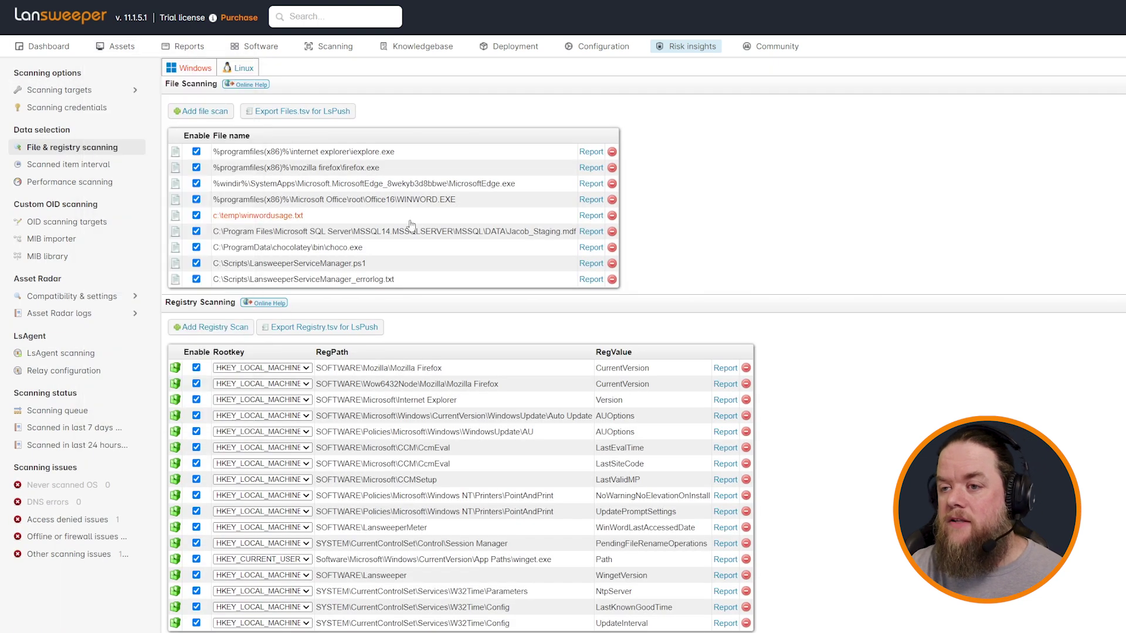
pyautogui.click(411, 279)
pyautogui.click(423, 278)
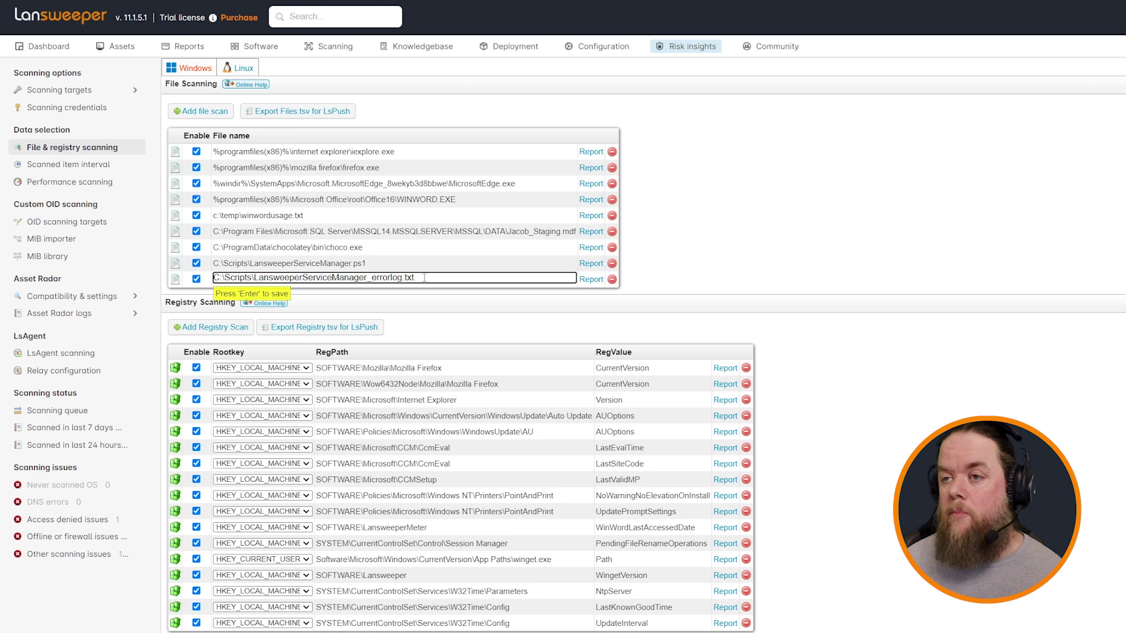
pyautogui.press('Return')
# Step: Check UTIL02's LastModified date for LansweeperServiceManager_errorlog.txt in the file's scan report
pyautogui.click(590, 280)
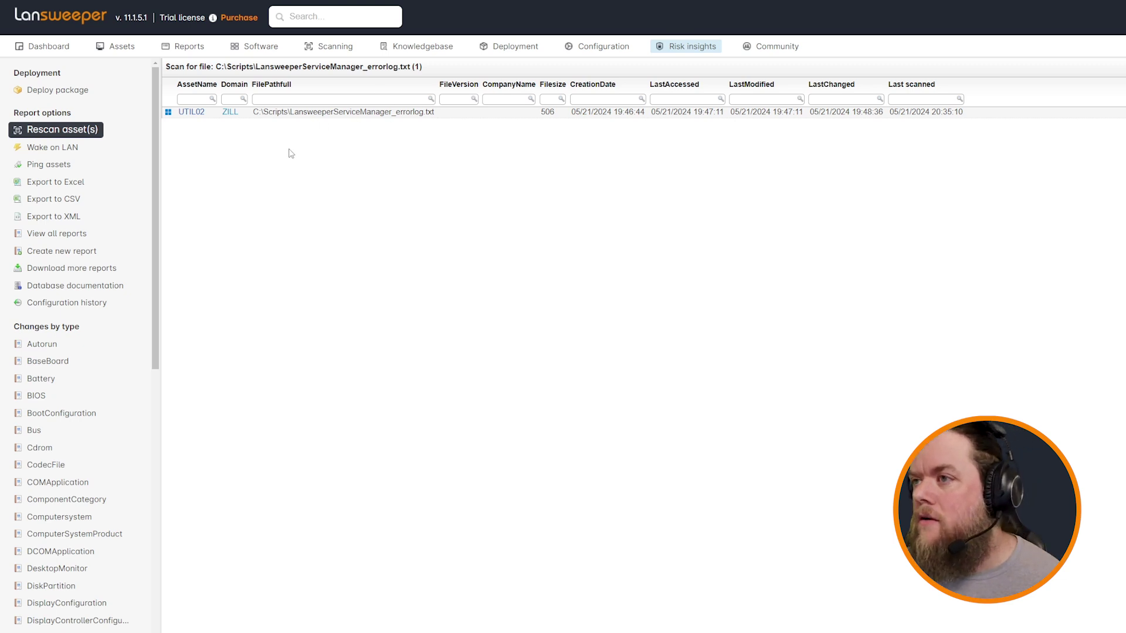
pyautogui.tripleClick(745, 113)
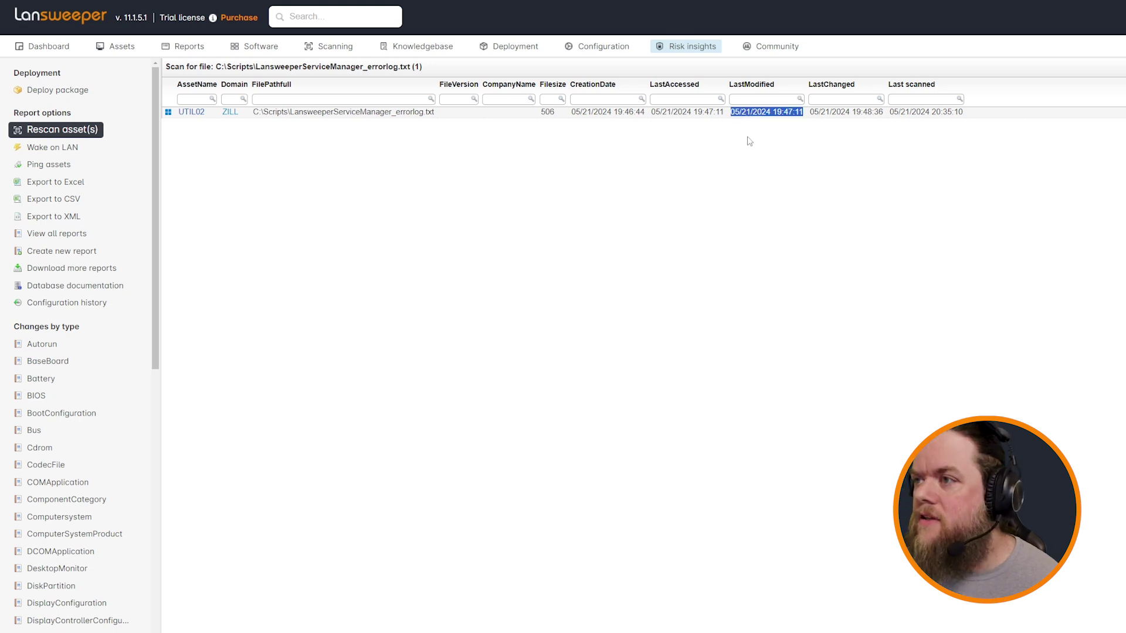
pyautogui.click(760, 157)
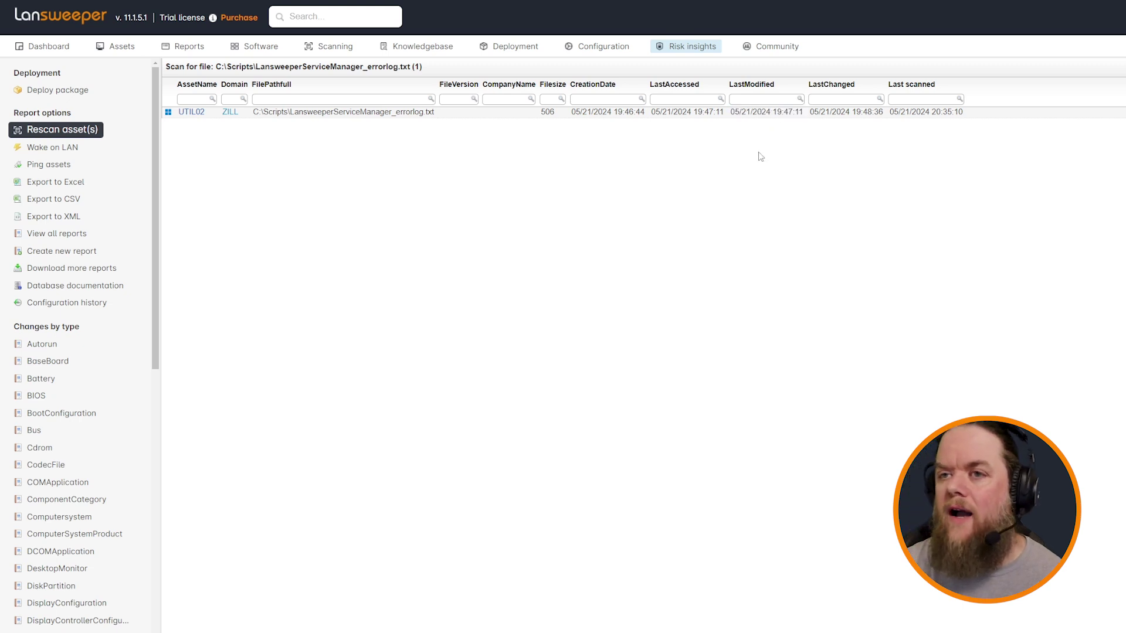